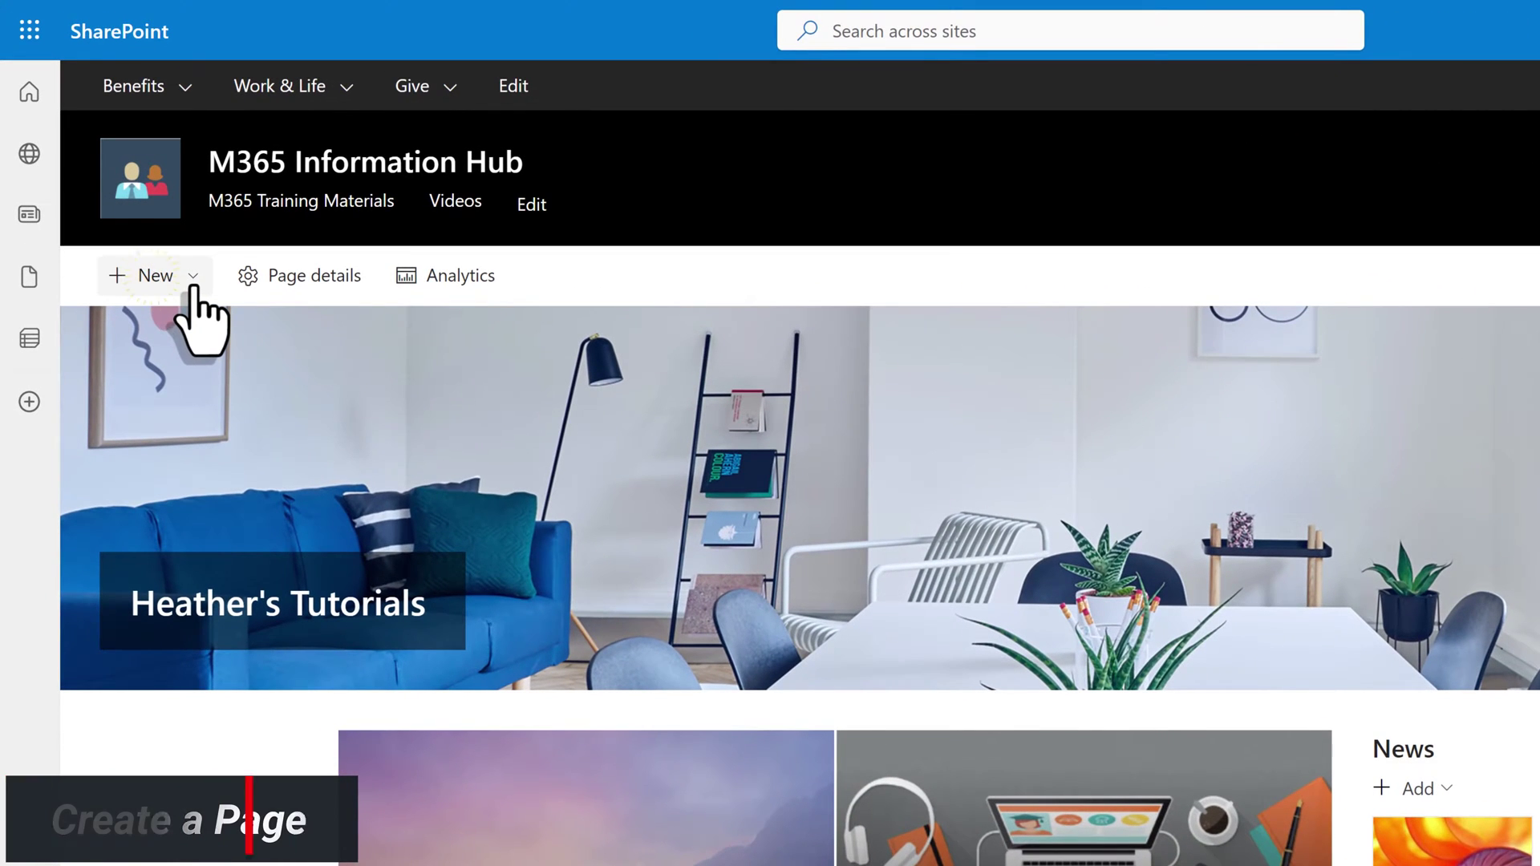
Step: Create a new site page from the Blank template
click(191, 281)
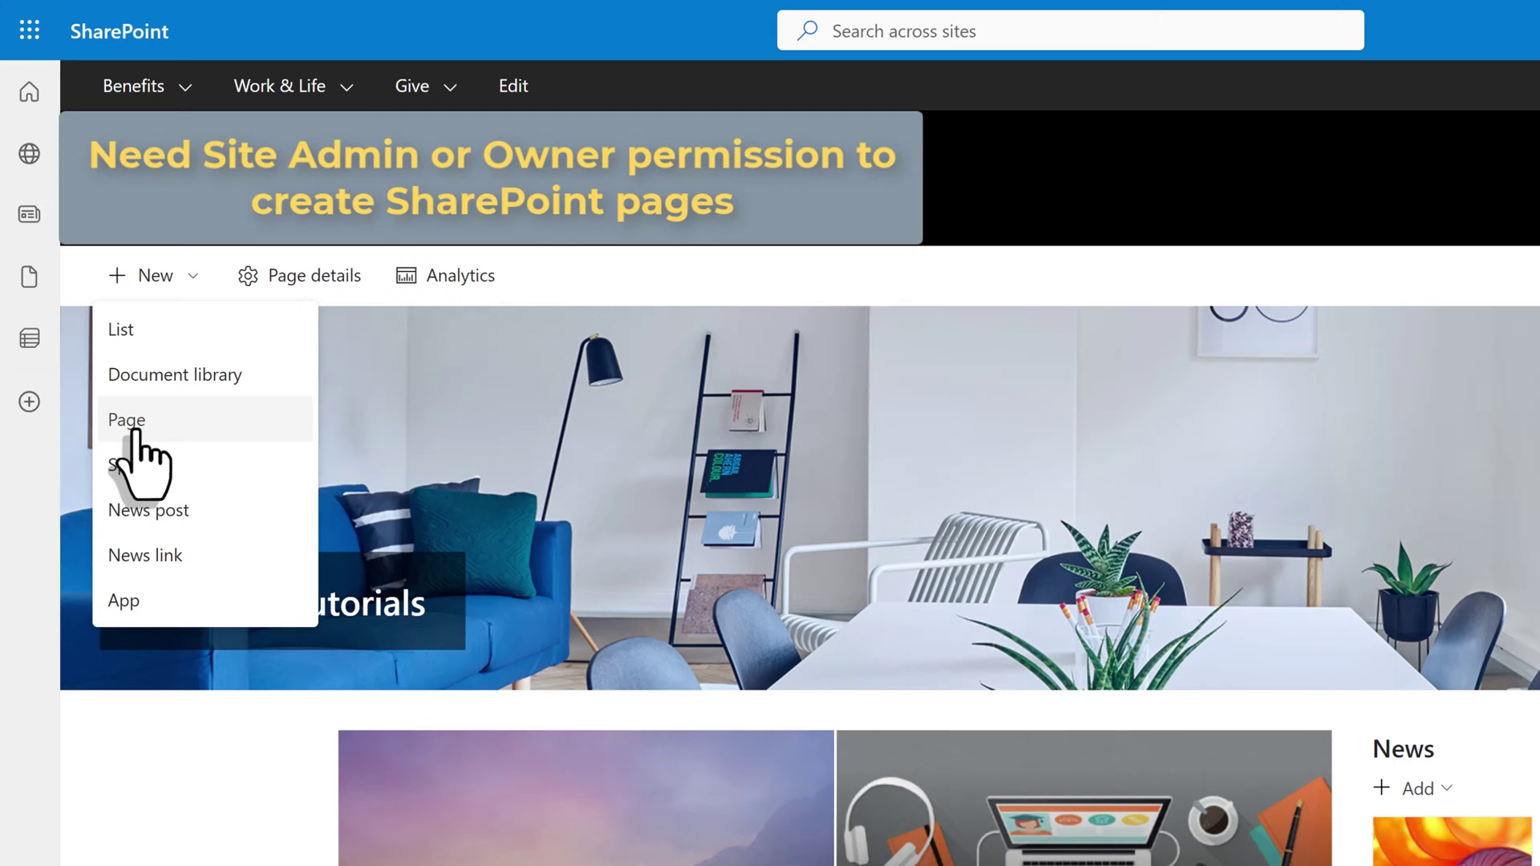
click(131, 425)
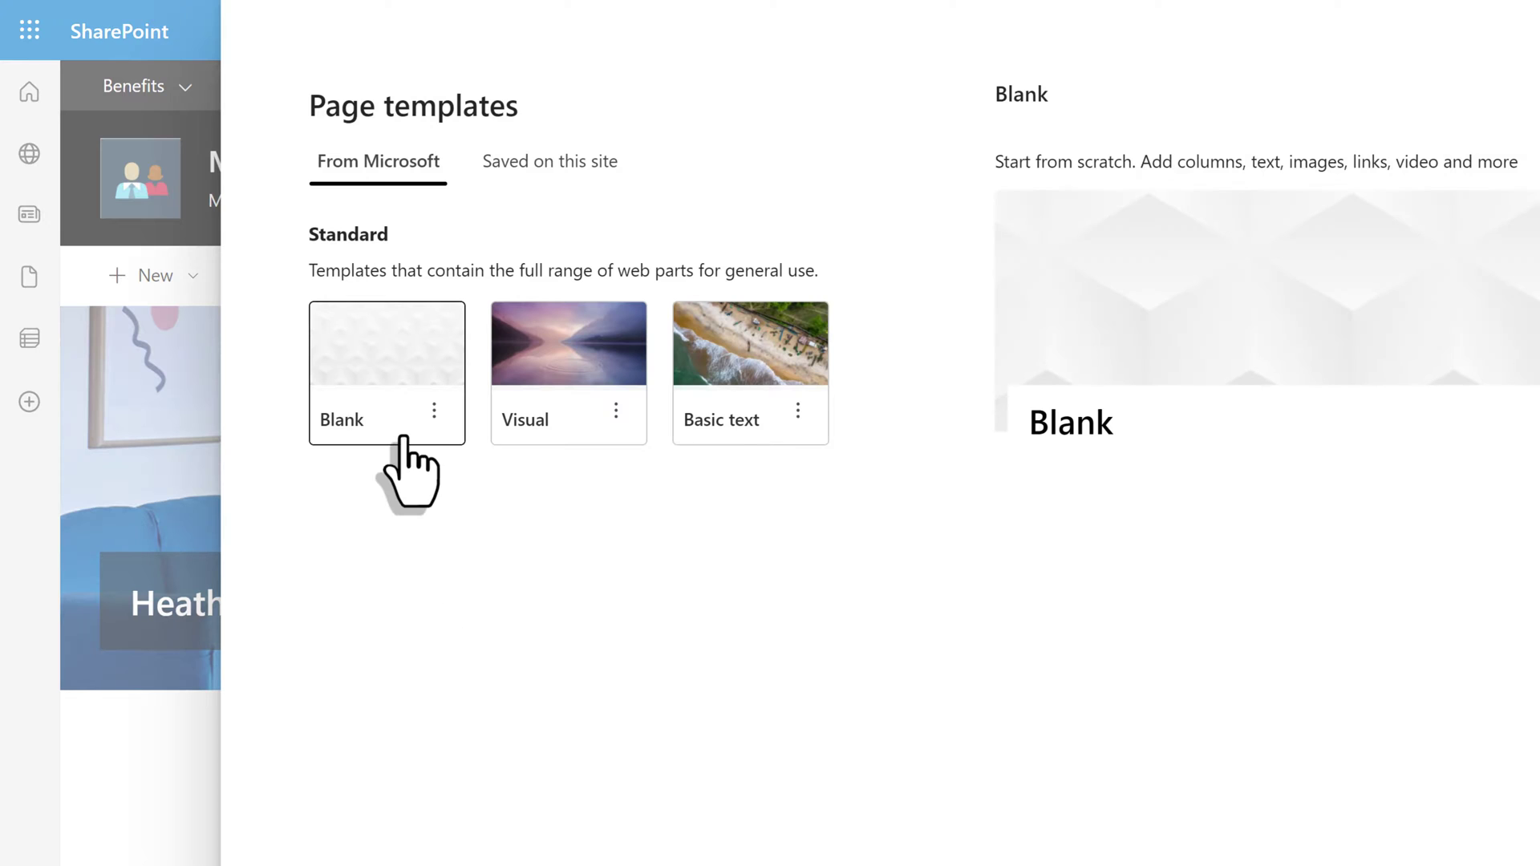
click(387, 381)
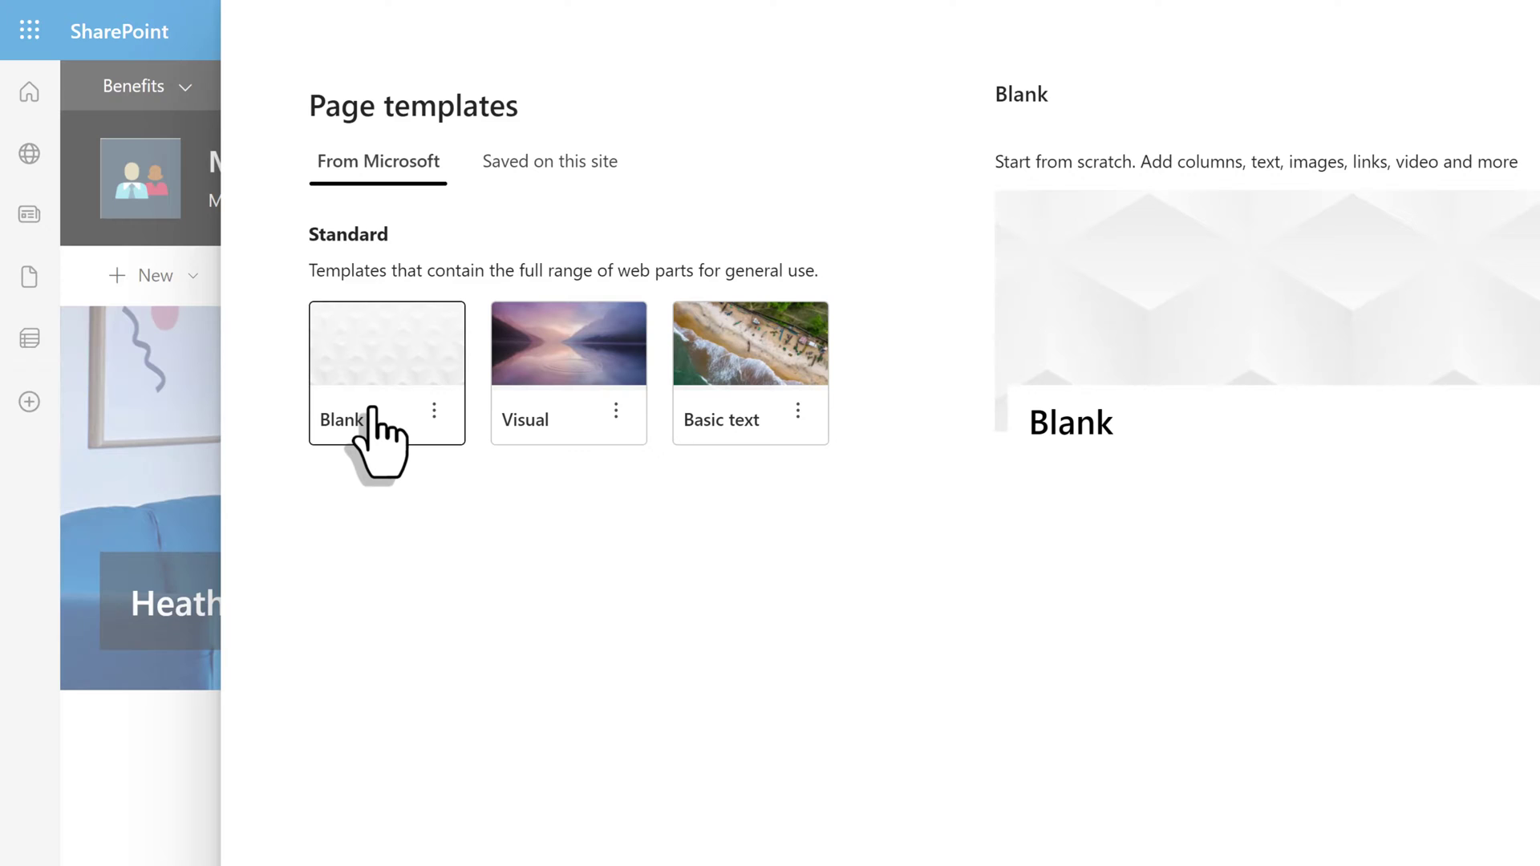
click(398, 365)
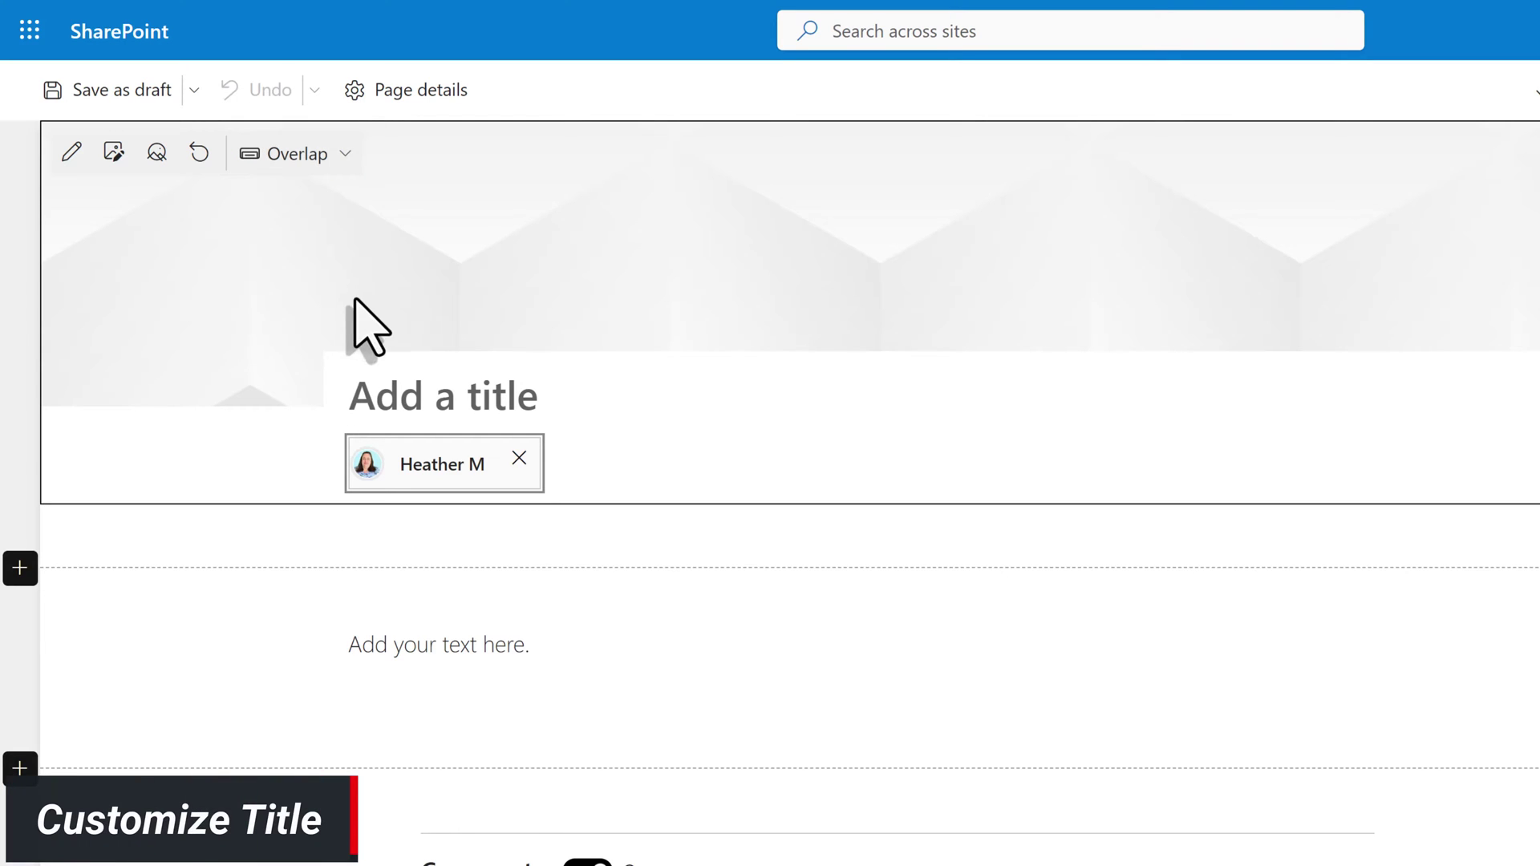
Step: Try the Plain and Color block title layouts, then settle on Image and title
click(348, 162)
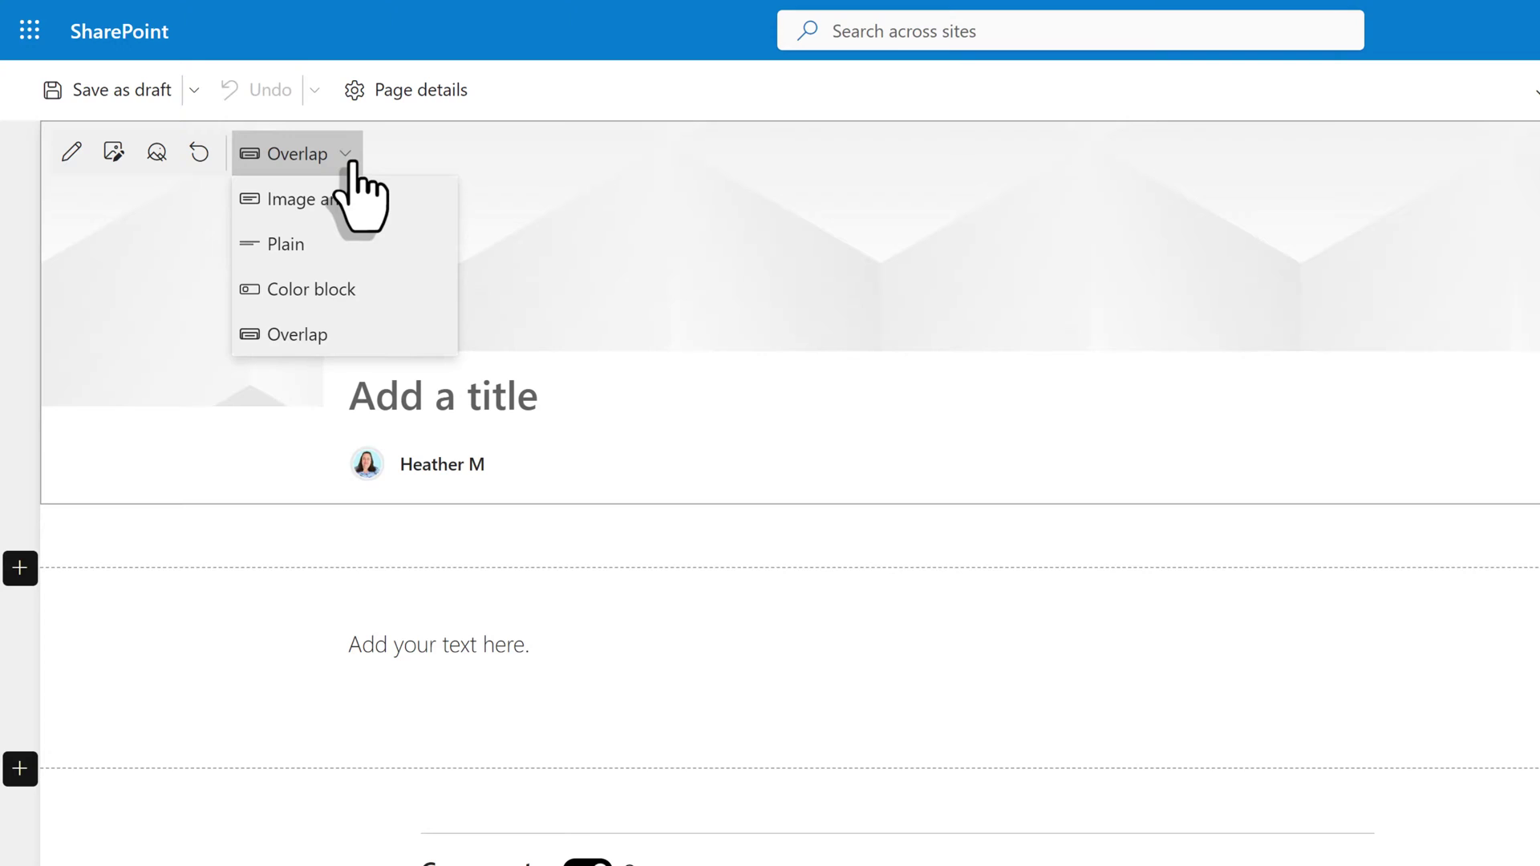
click(311, 247)
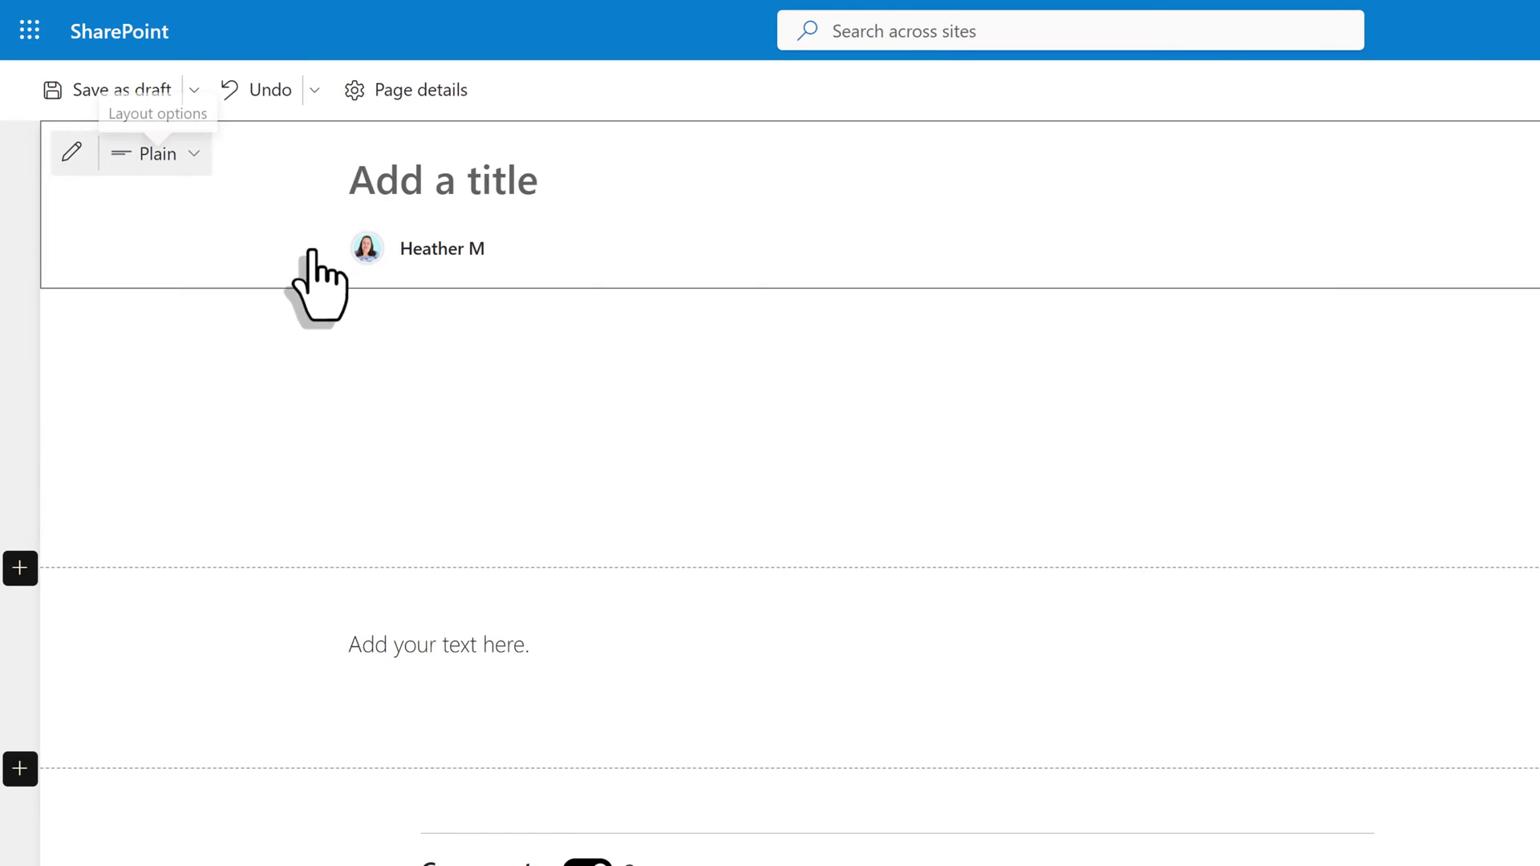
click(200, 161)
click(223, 293)
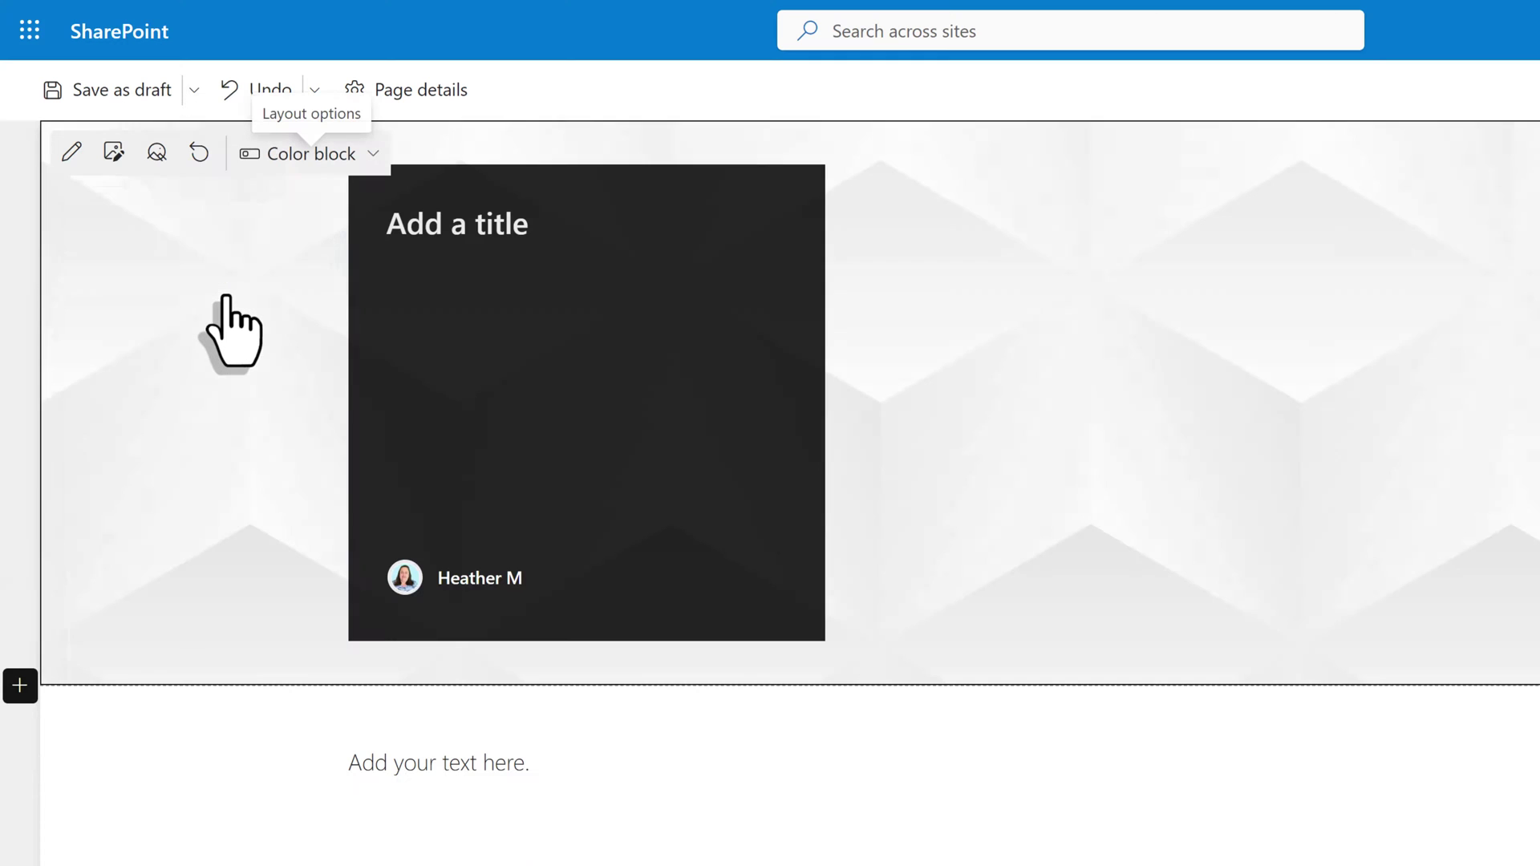
click(308, 157)
click(296, 201)
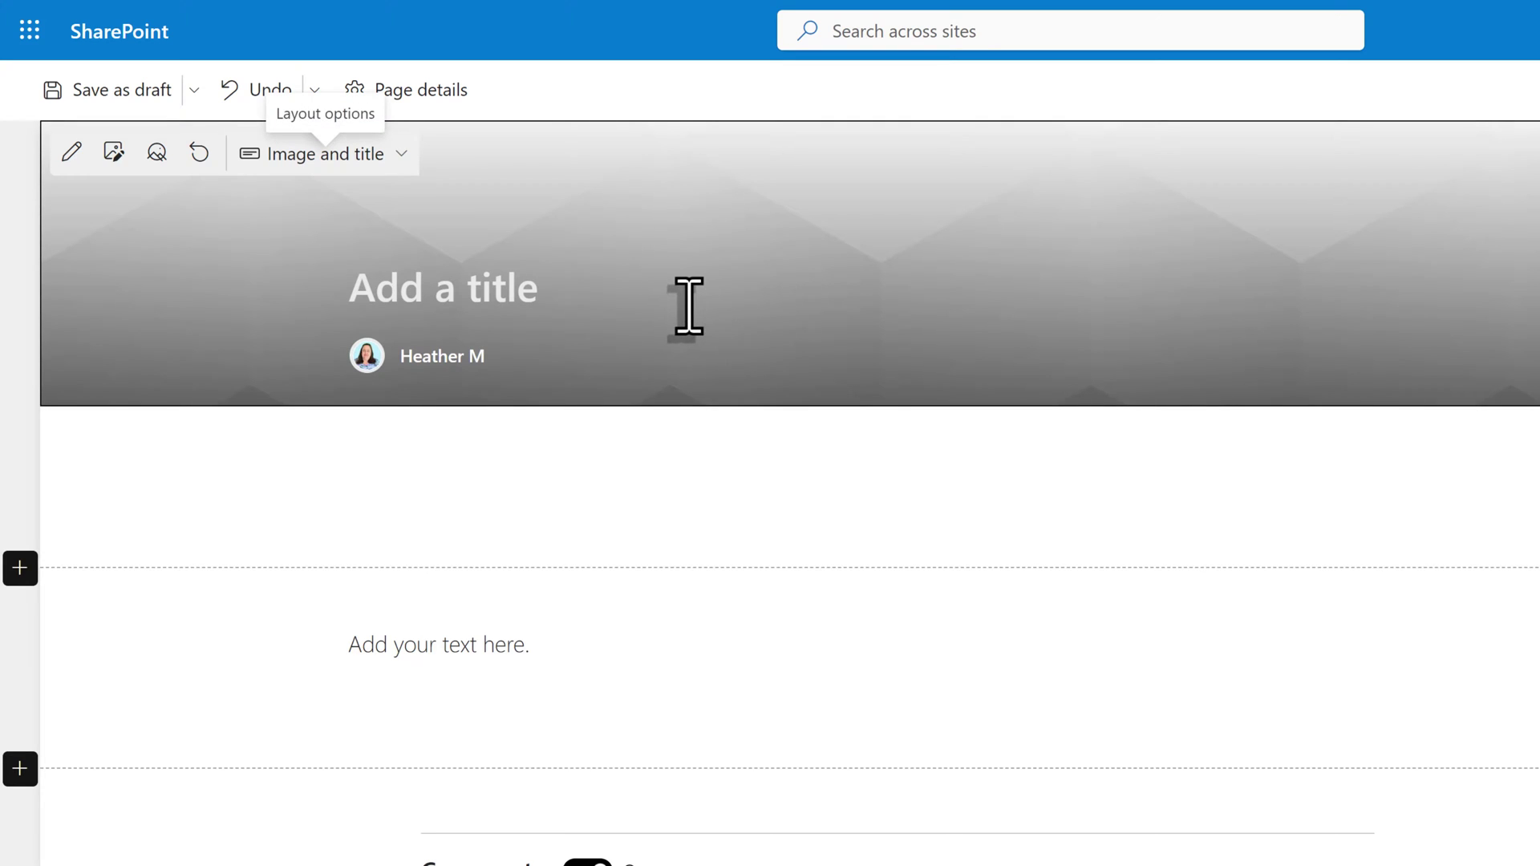
Step: Title the page 'Security Procedures for Company X', correcting the draft with Backspace
text(SecurityPage)
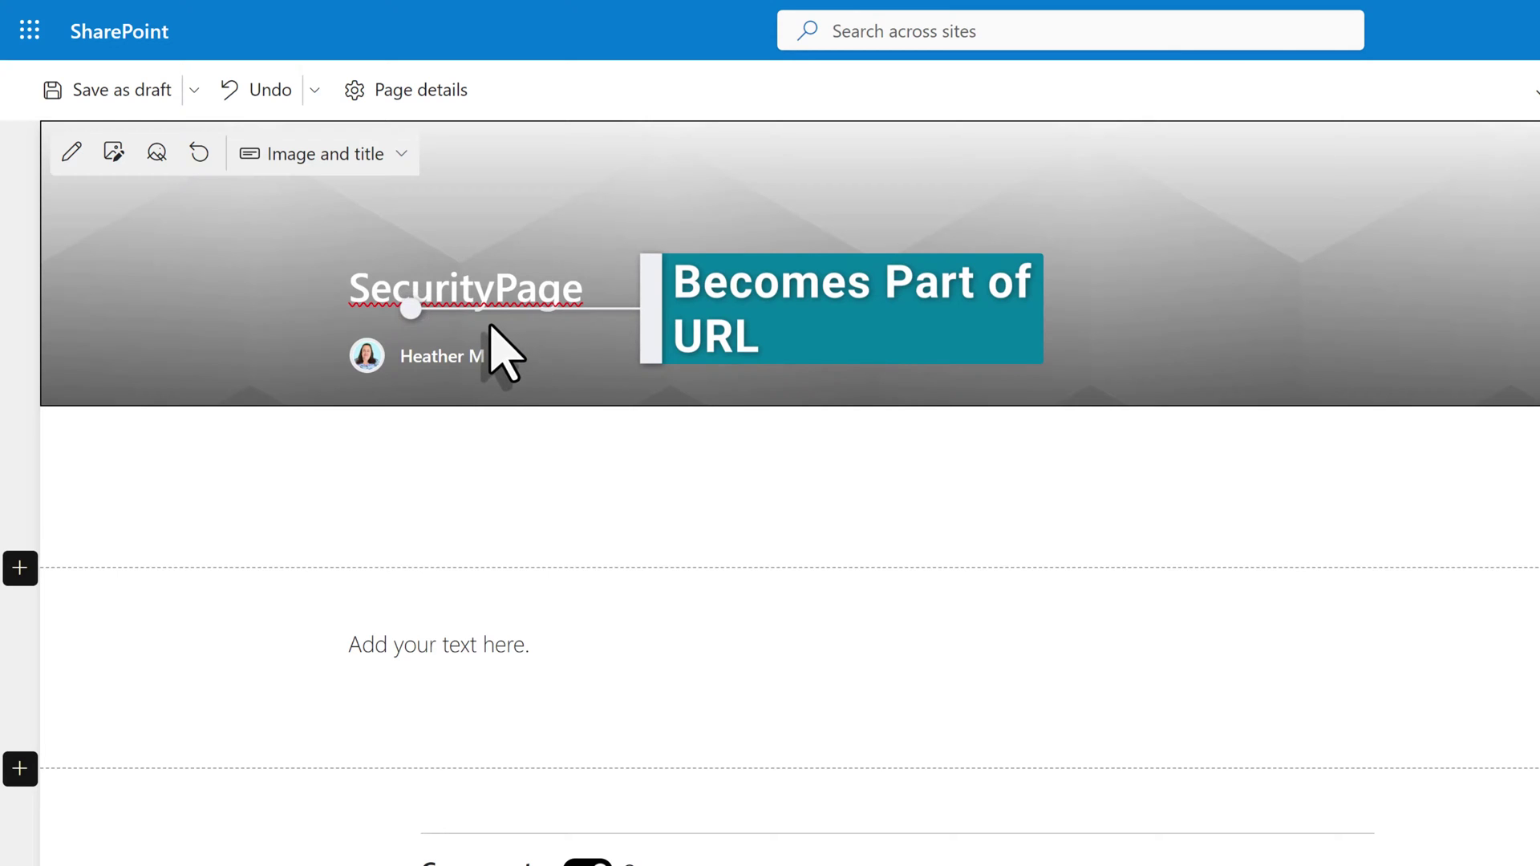
key(BackSpace)
key(BackSpace)
key(BackSpace)
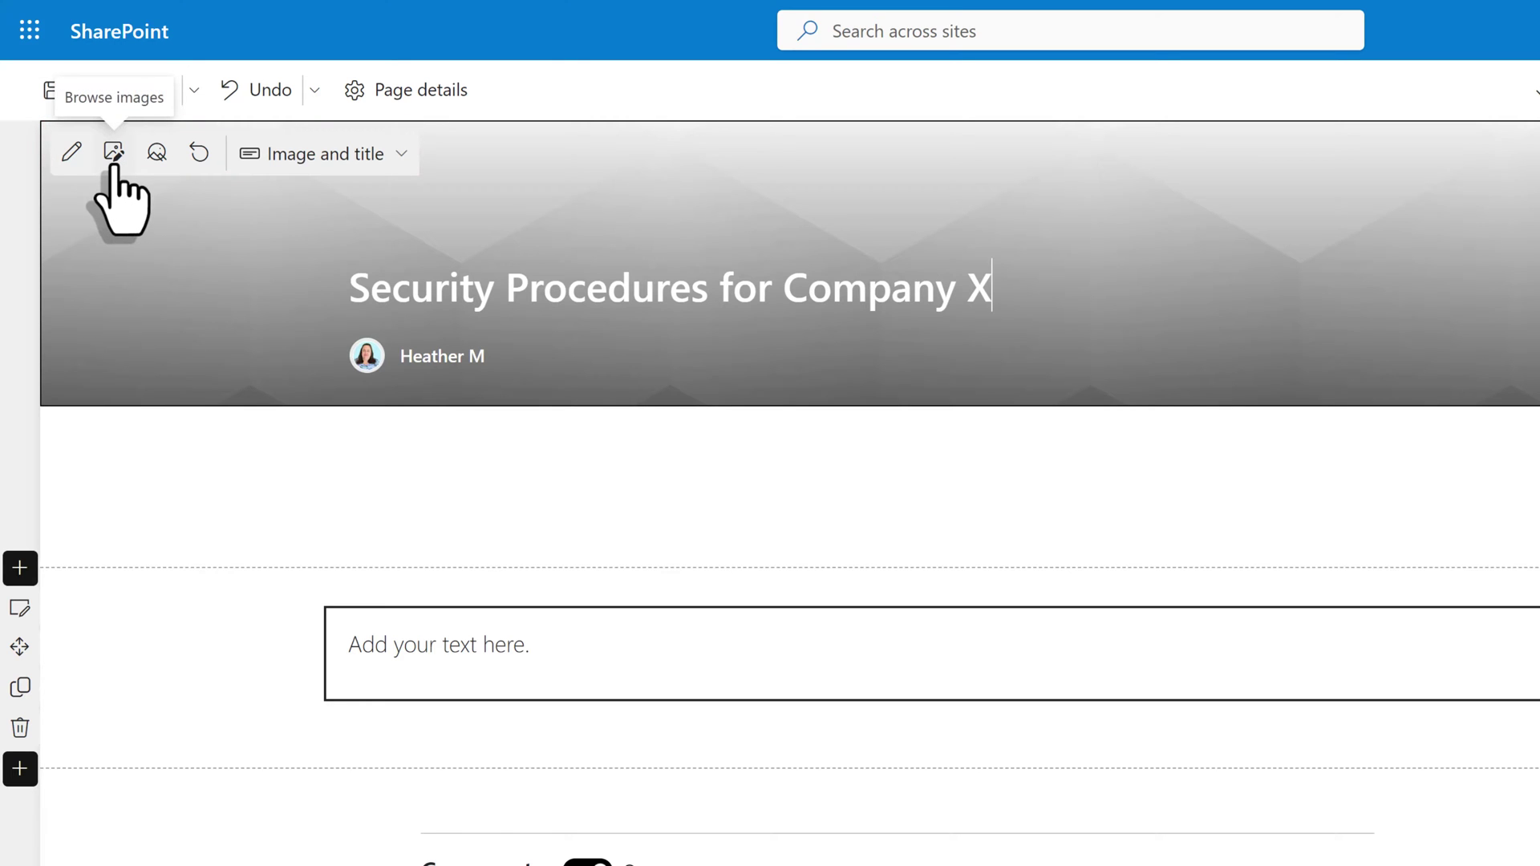
Step: Upload RSO Banner - Top(1900x200).png as the title banner image
click(113, 154)
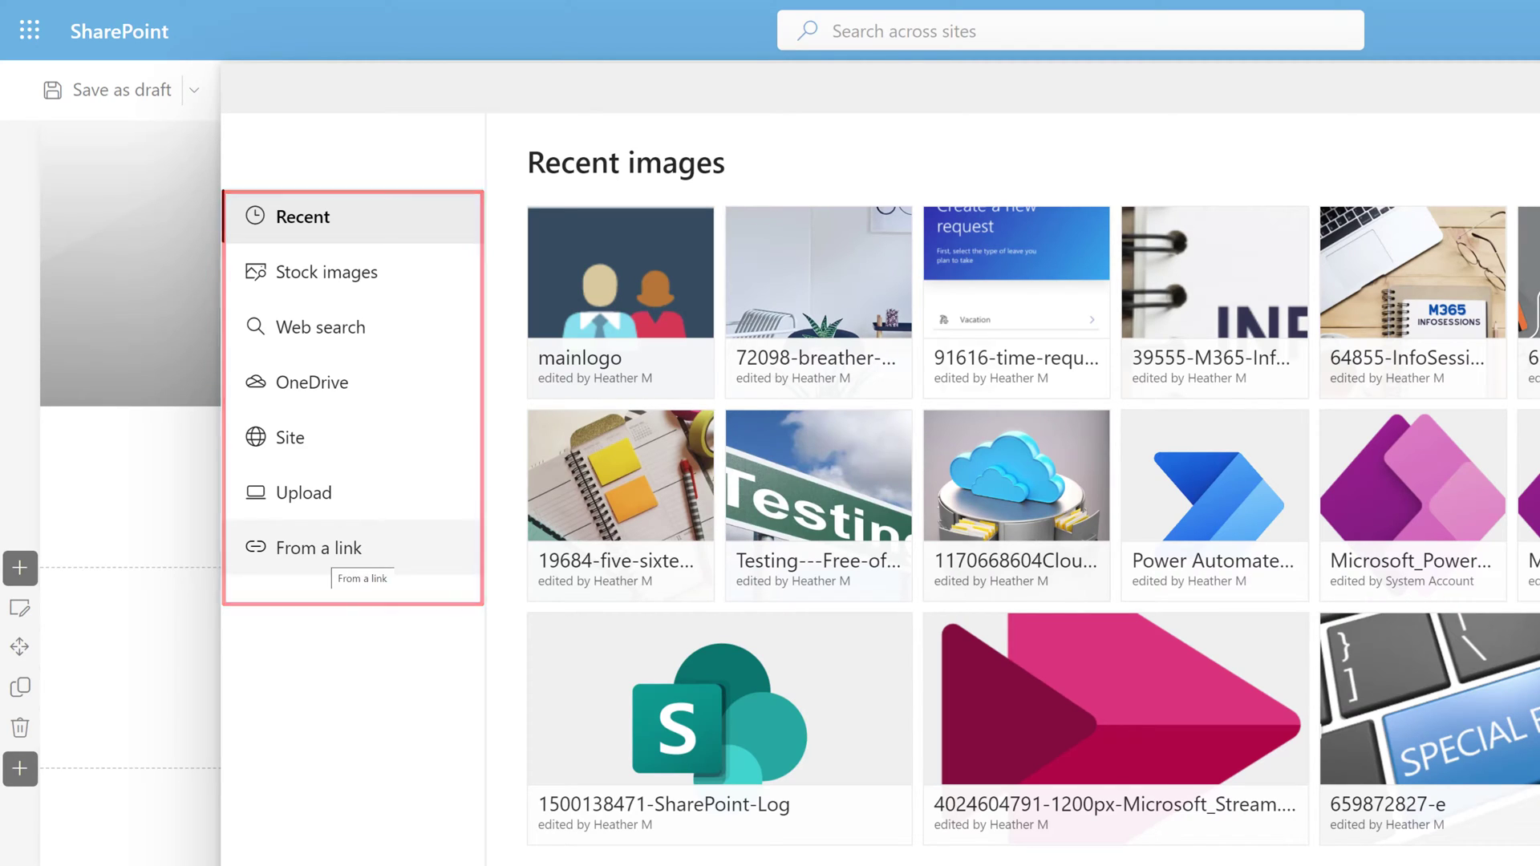
click(323, 510)
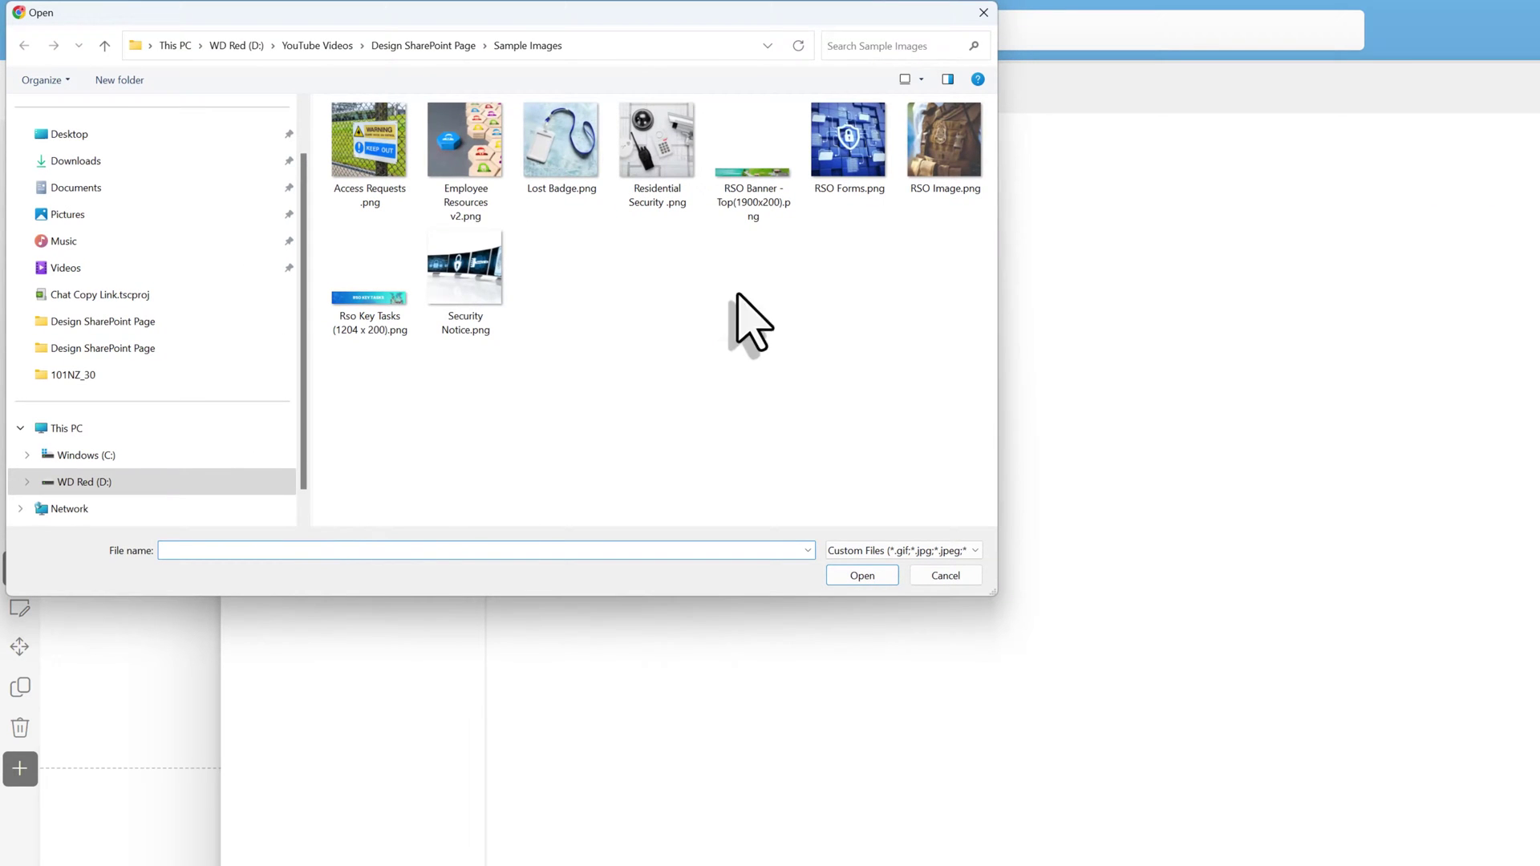
click(764, 179)
double_click(764, 179)
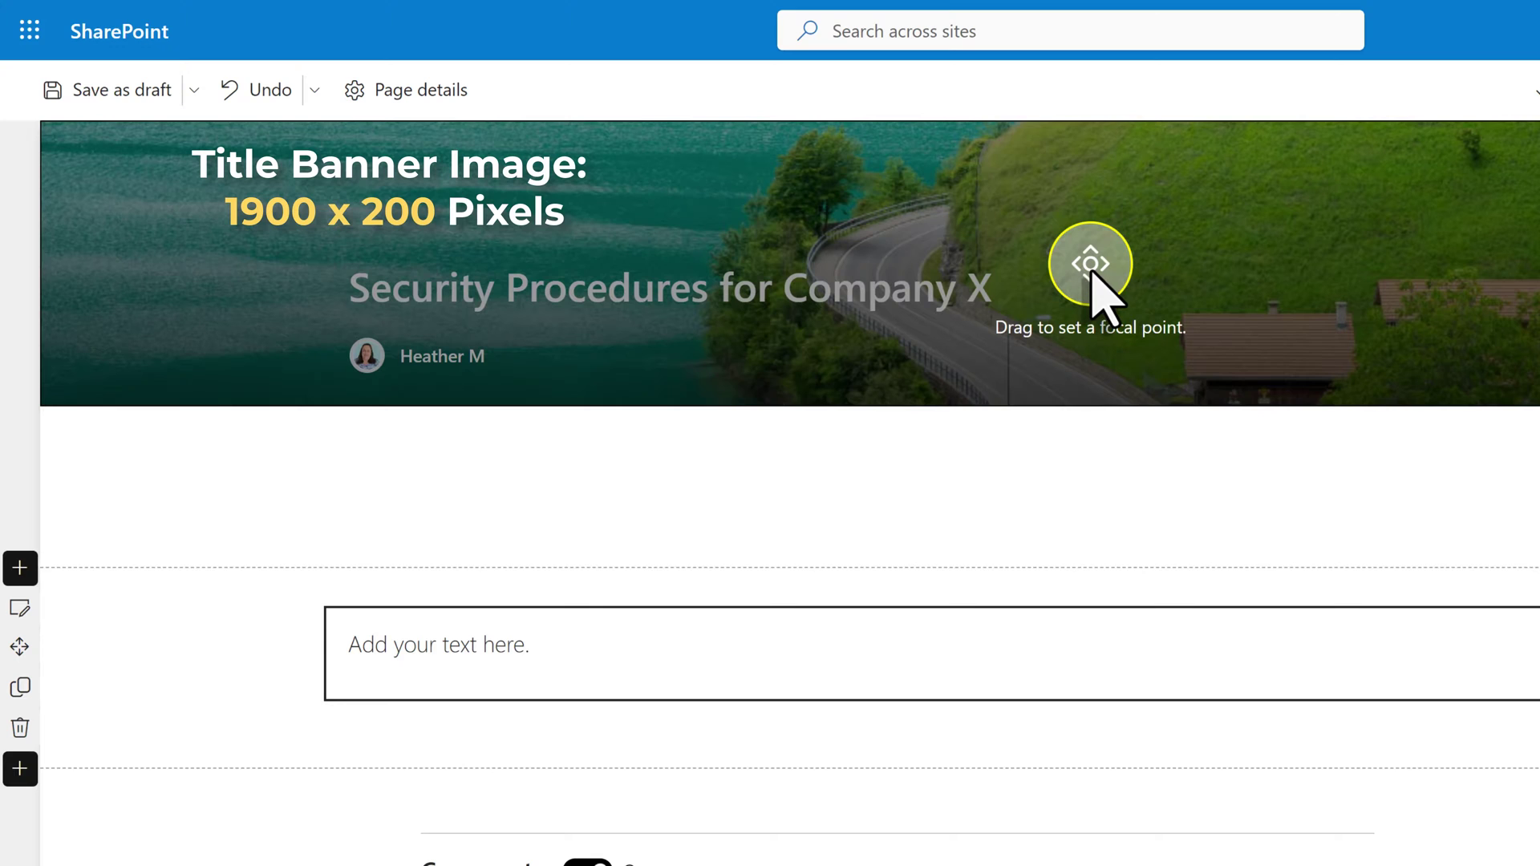
Step: Drag the banner's focal point left to reposition the scenery behind the title
drag(1087, 271, 510, 241)
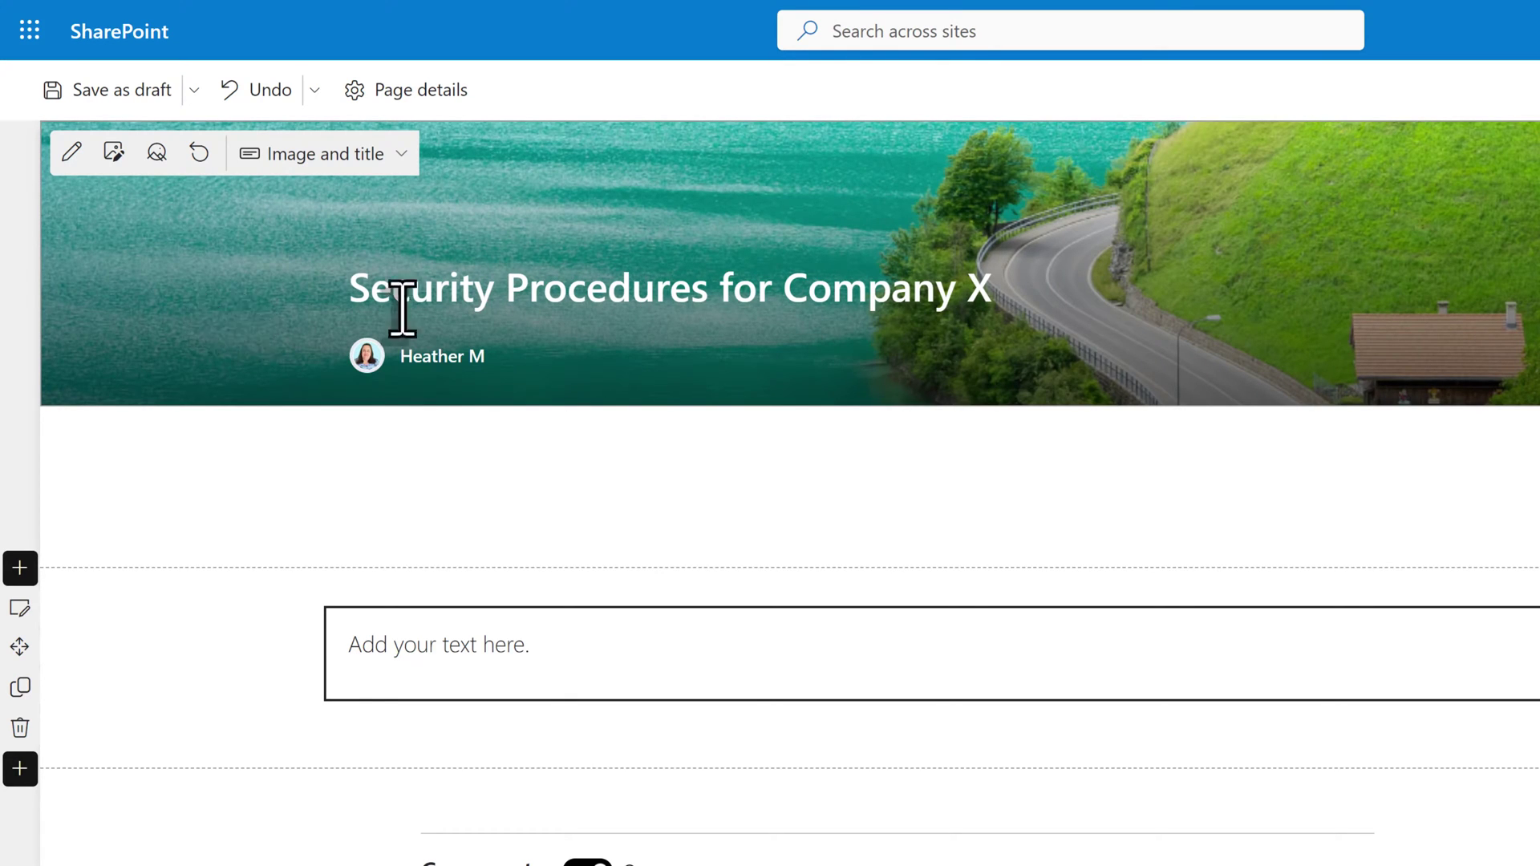
click(531, 353)
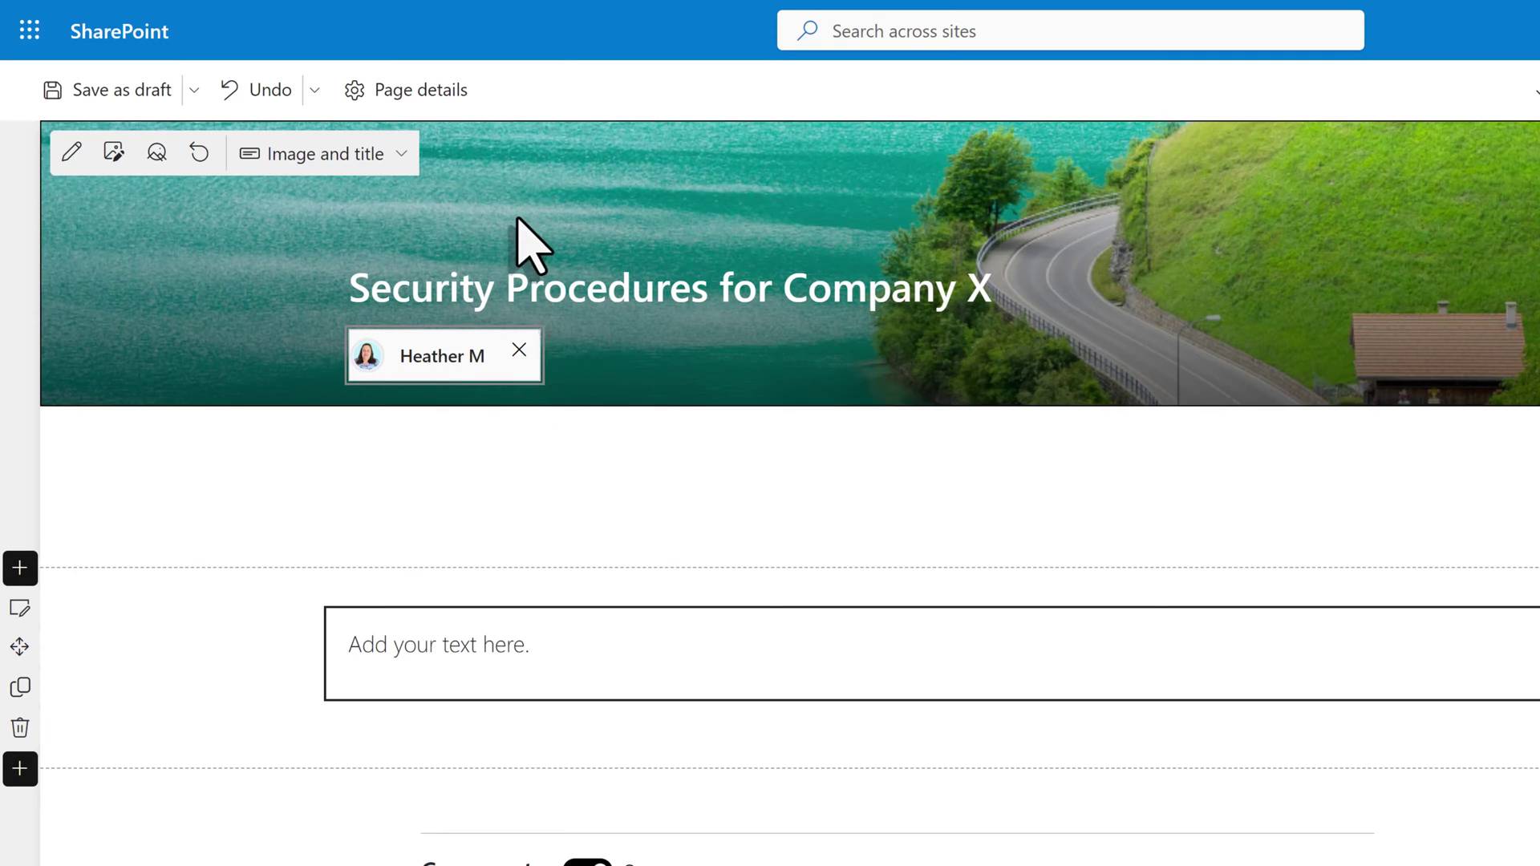
click(156, 154)
drag(497, 252, 95, 252)
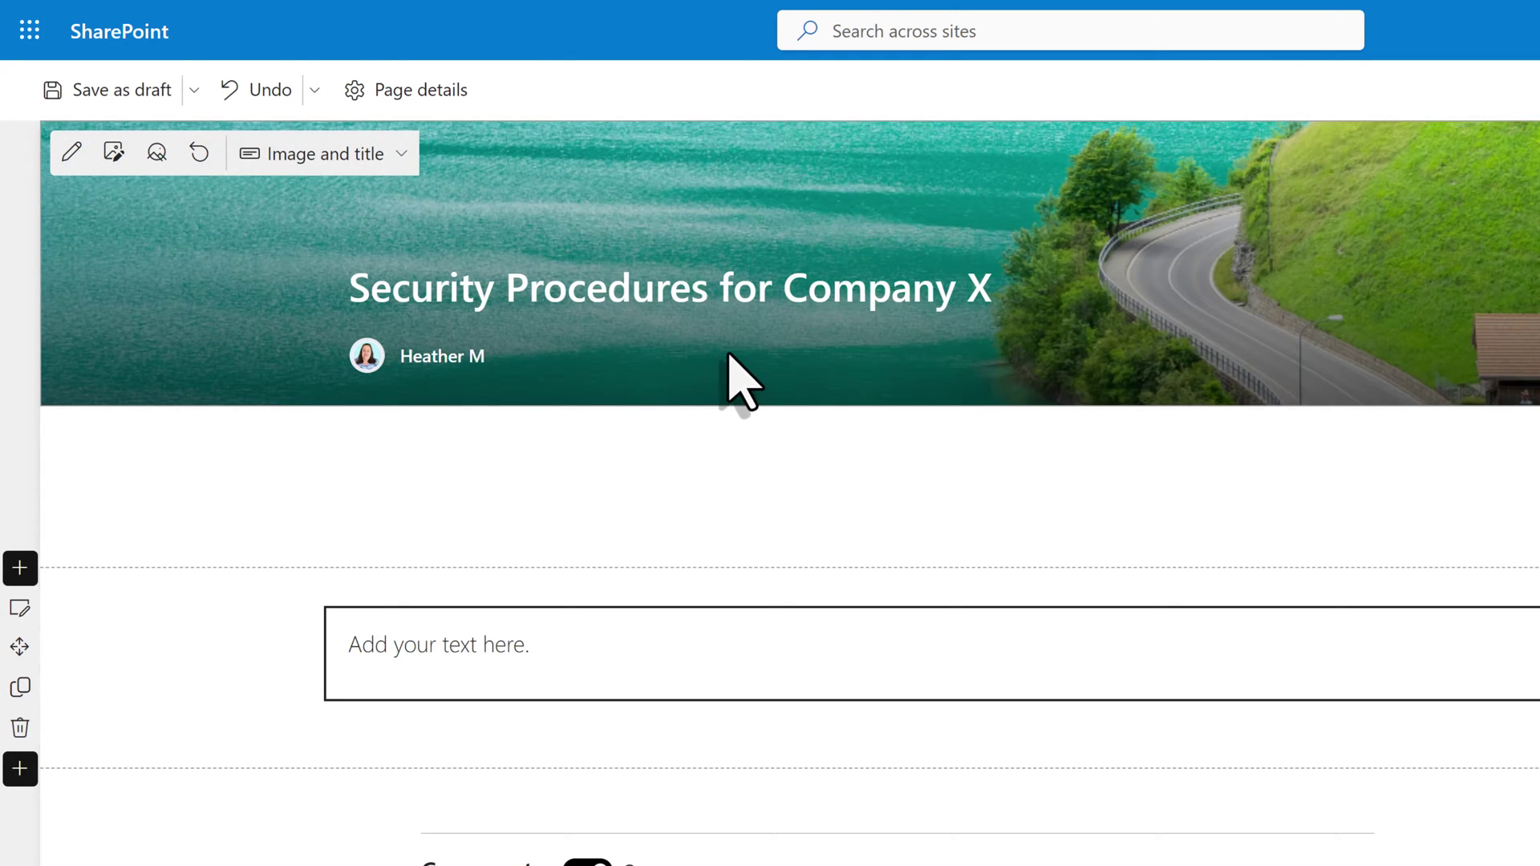
Step: Clear the author byline and add a Vertical section to the page
click(430, 498)
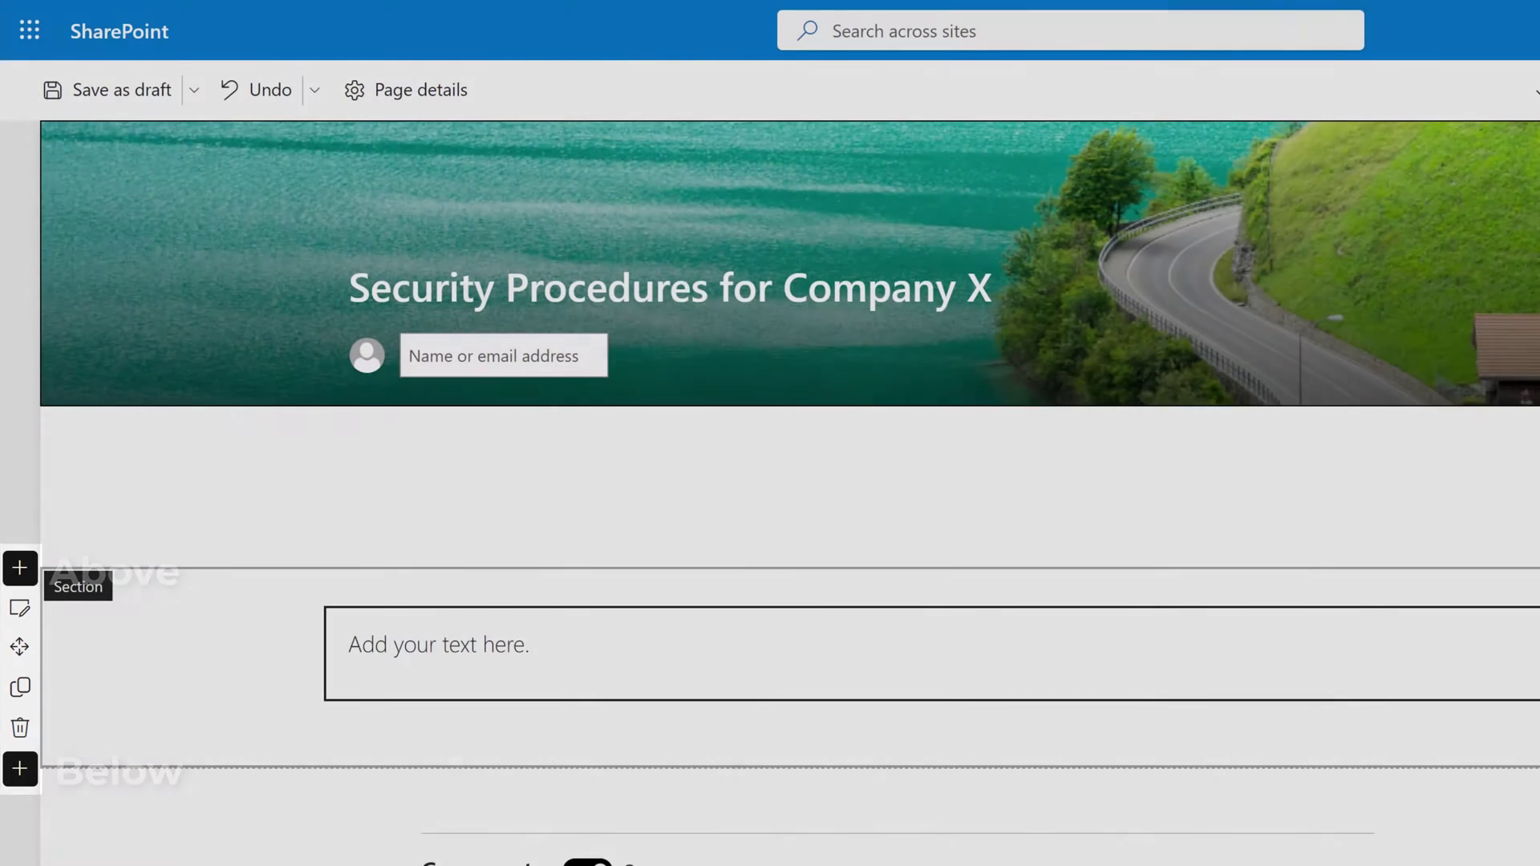
click(21, 768)
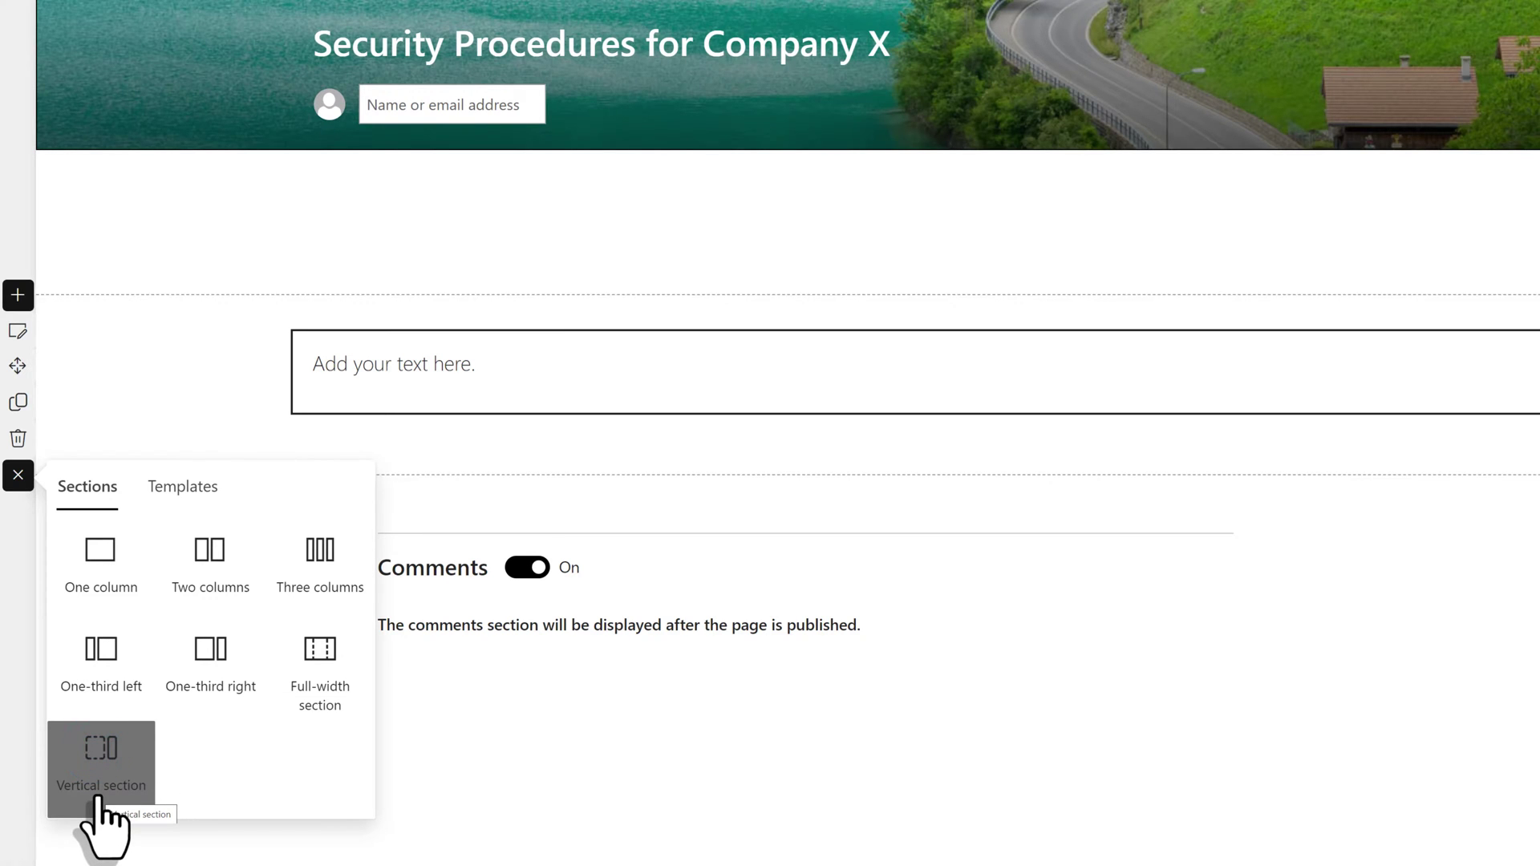
click(99, 790)
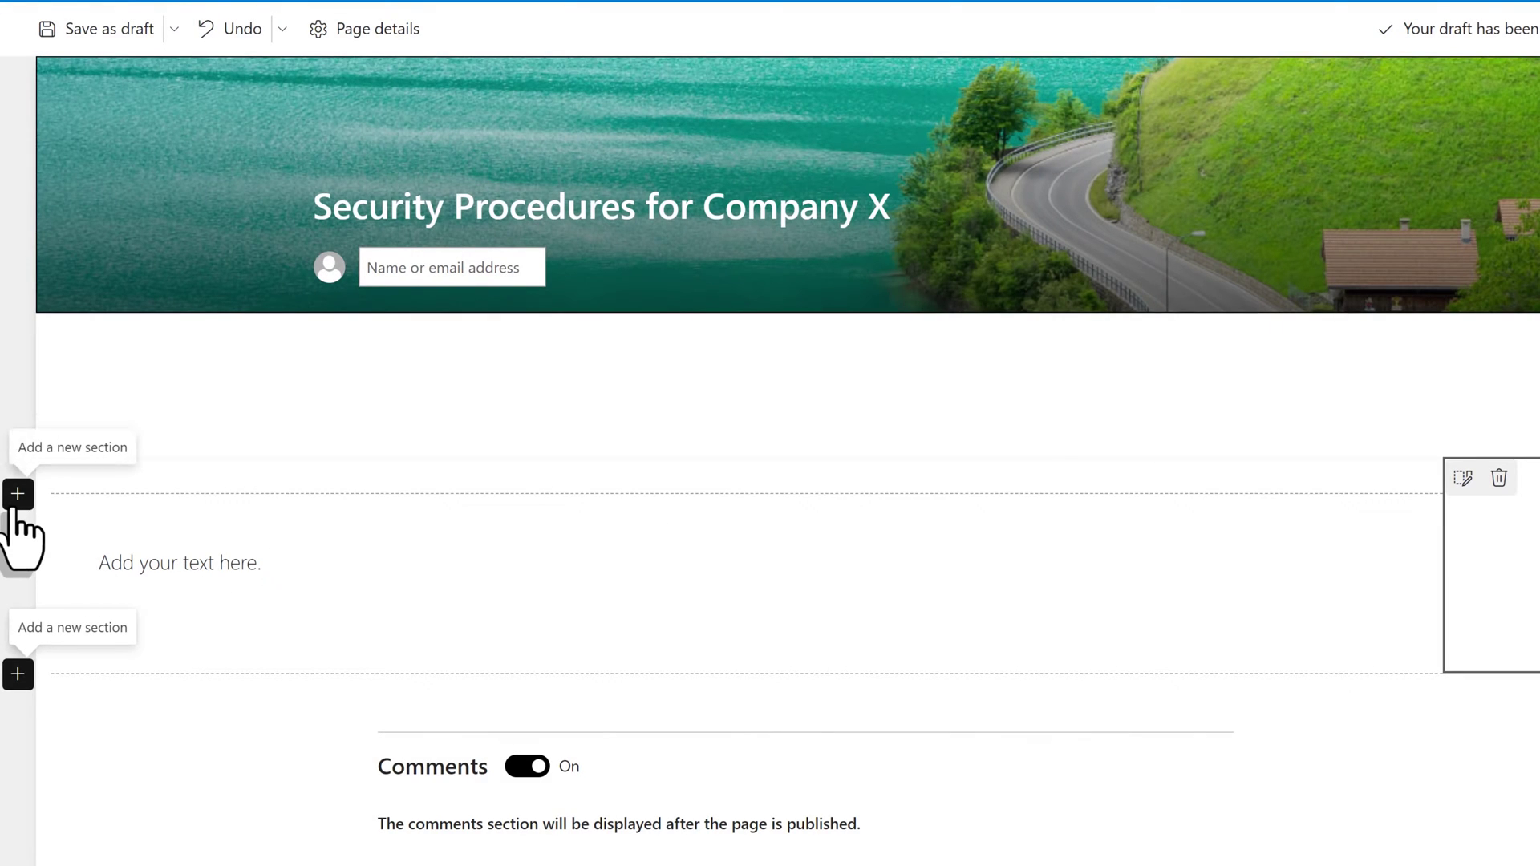
Step: Add a one-column section above the text area
click(17, 502)
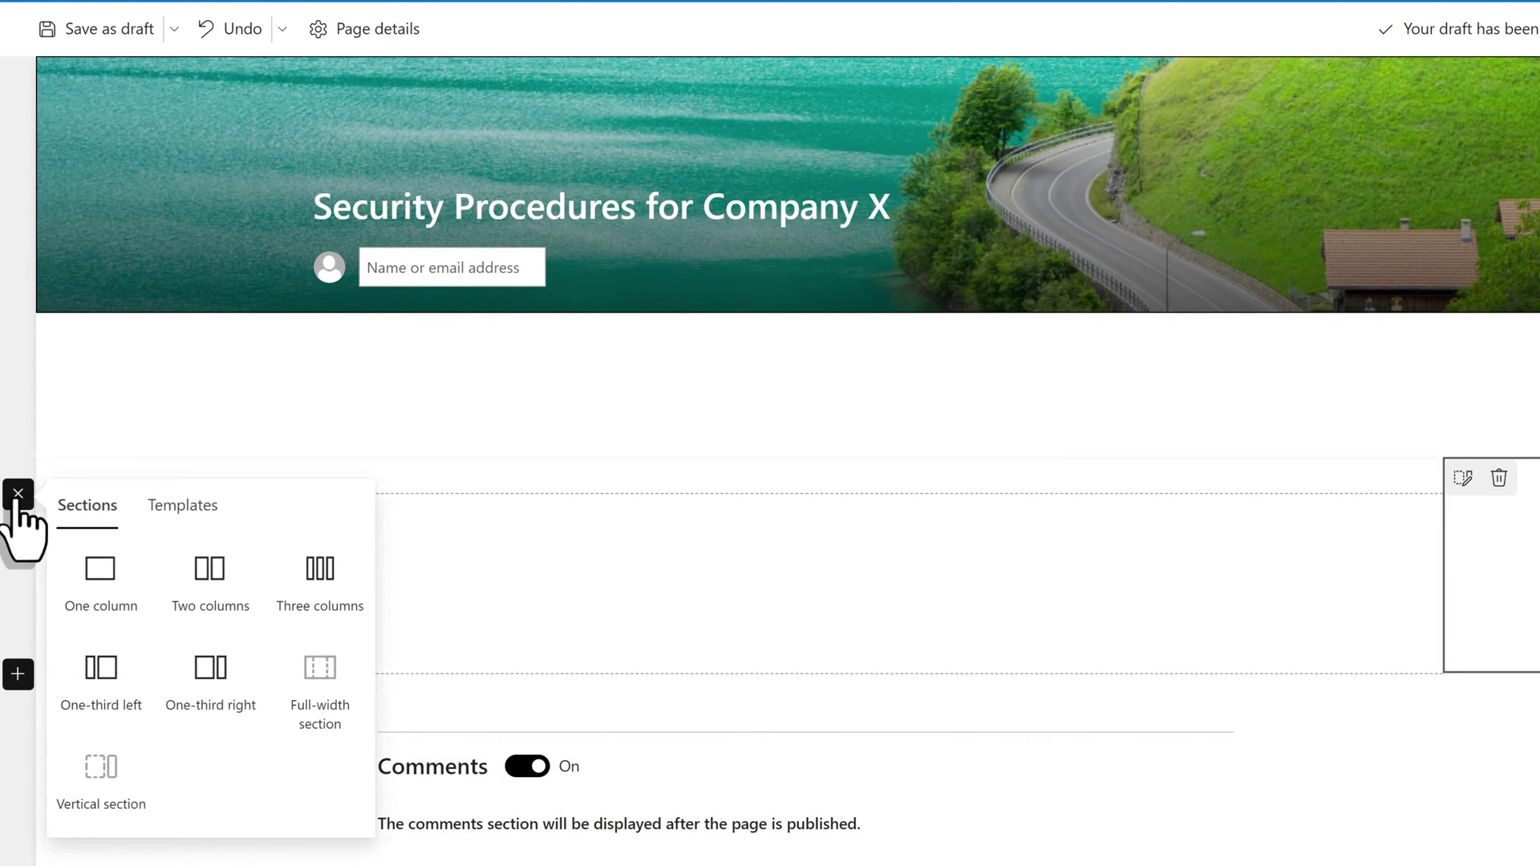
click(98, 579)
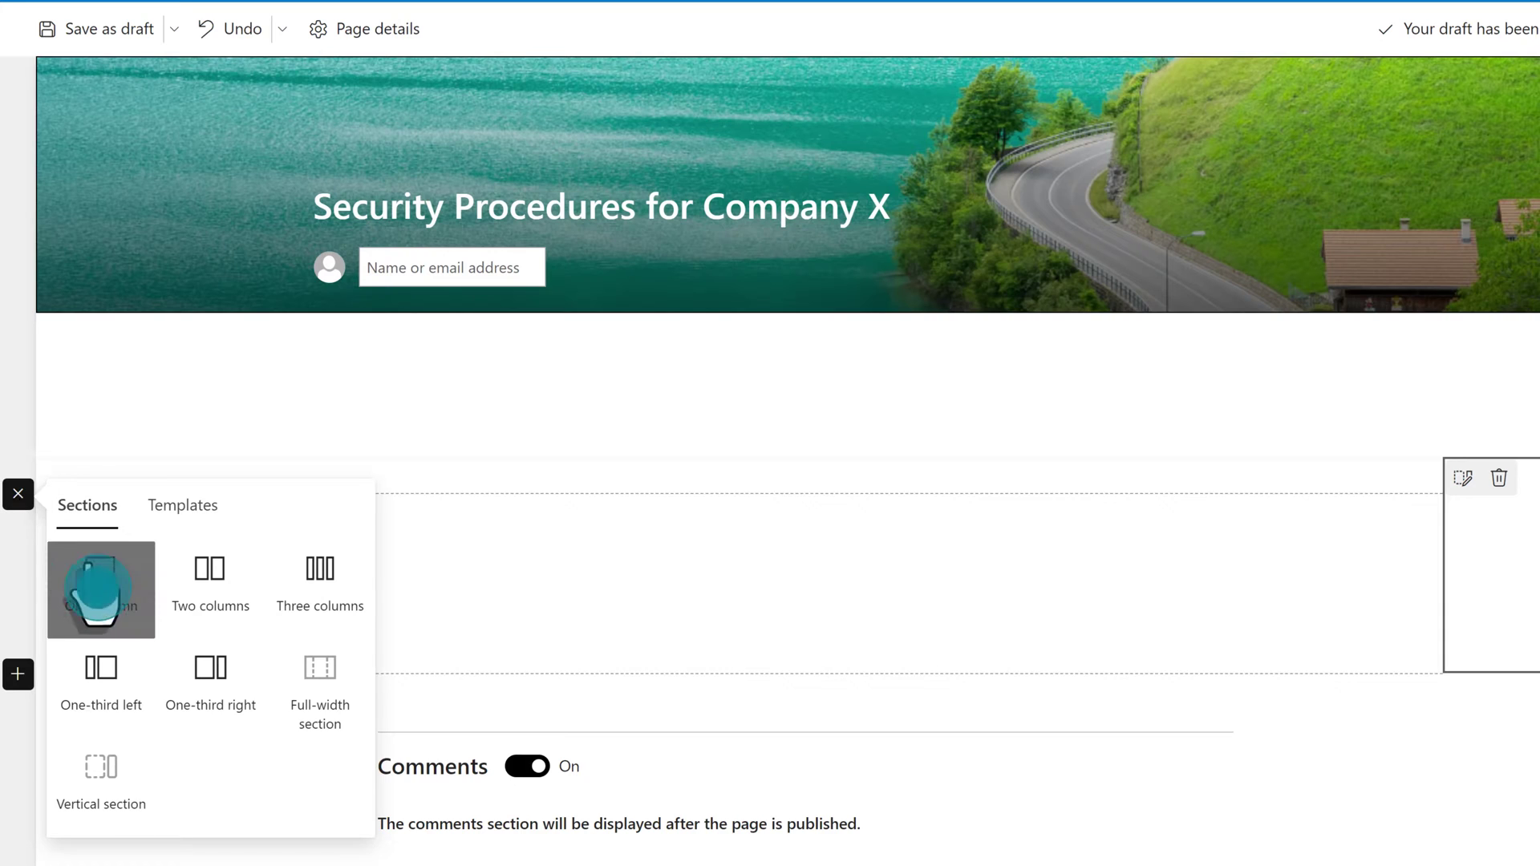
click(747, 559)
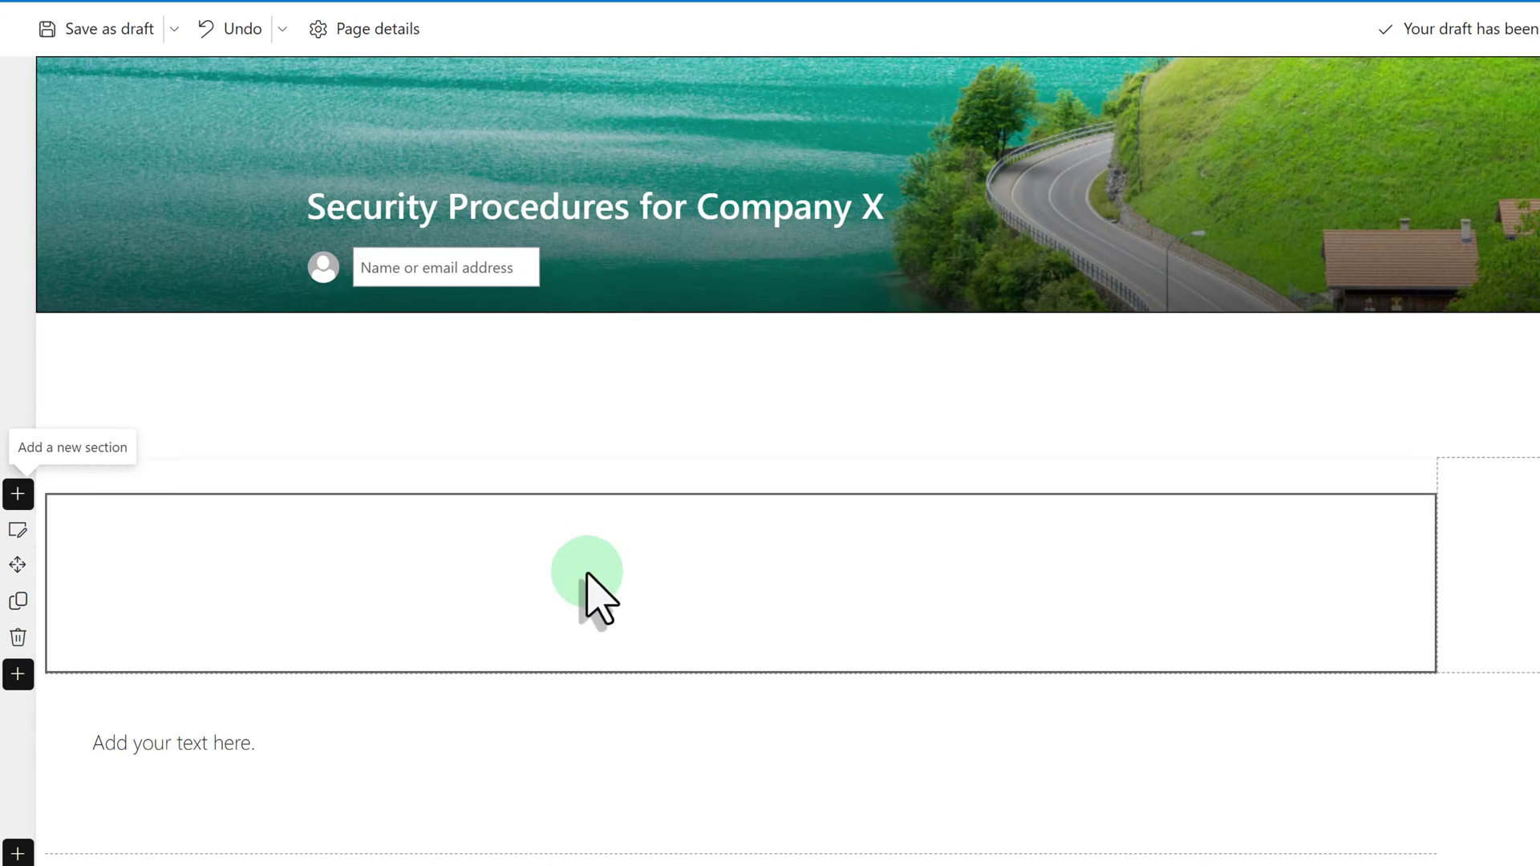
mouse_move(695, 526)
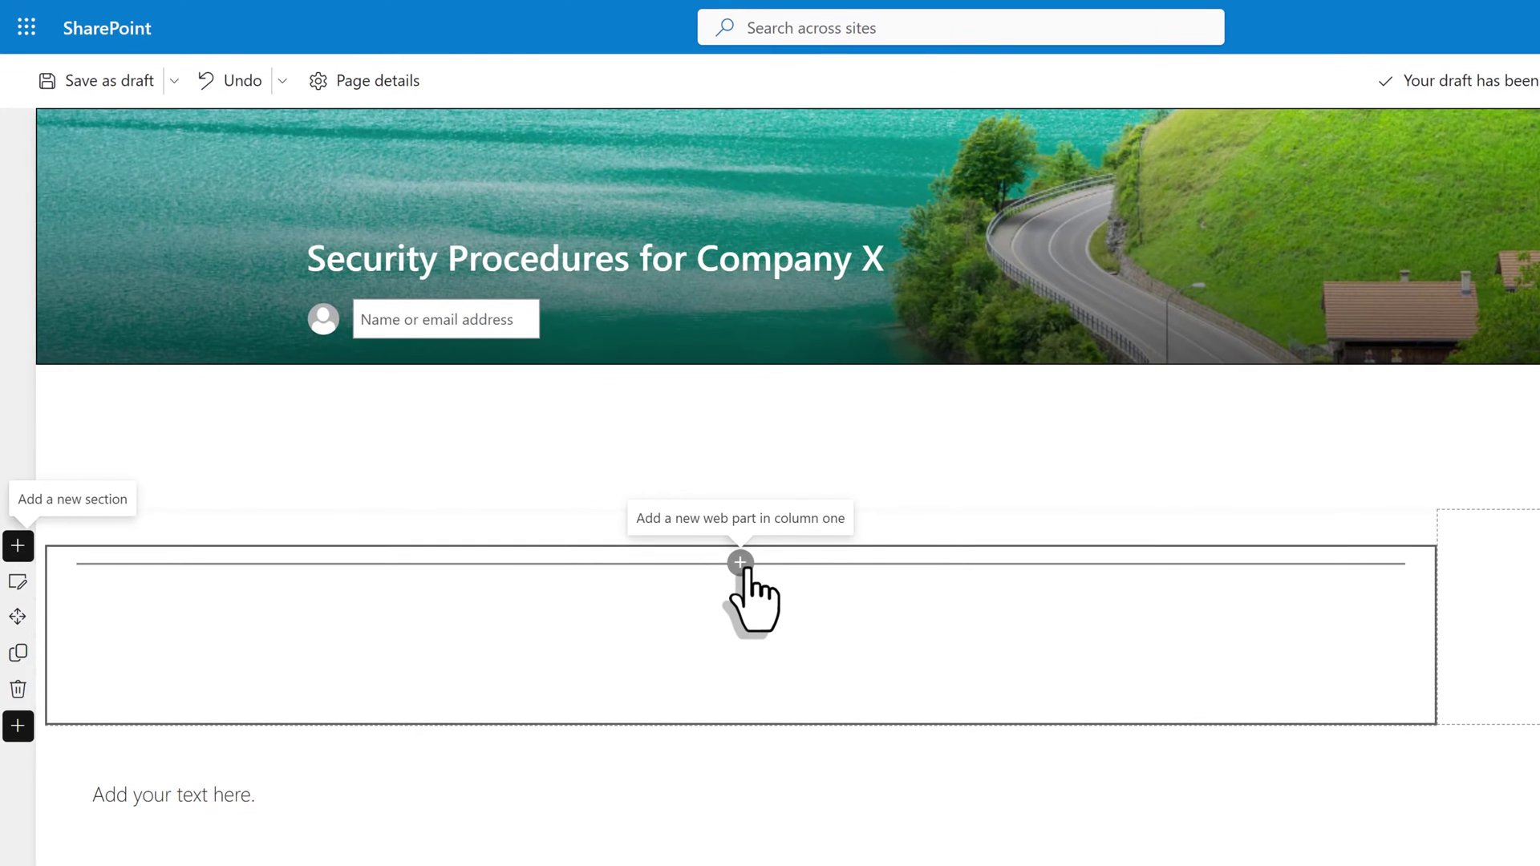
Step: Insert a Hero web part found by searching 'hero' and begin linking its large tile
click(739, 561)
text(hero)
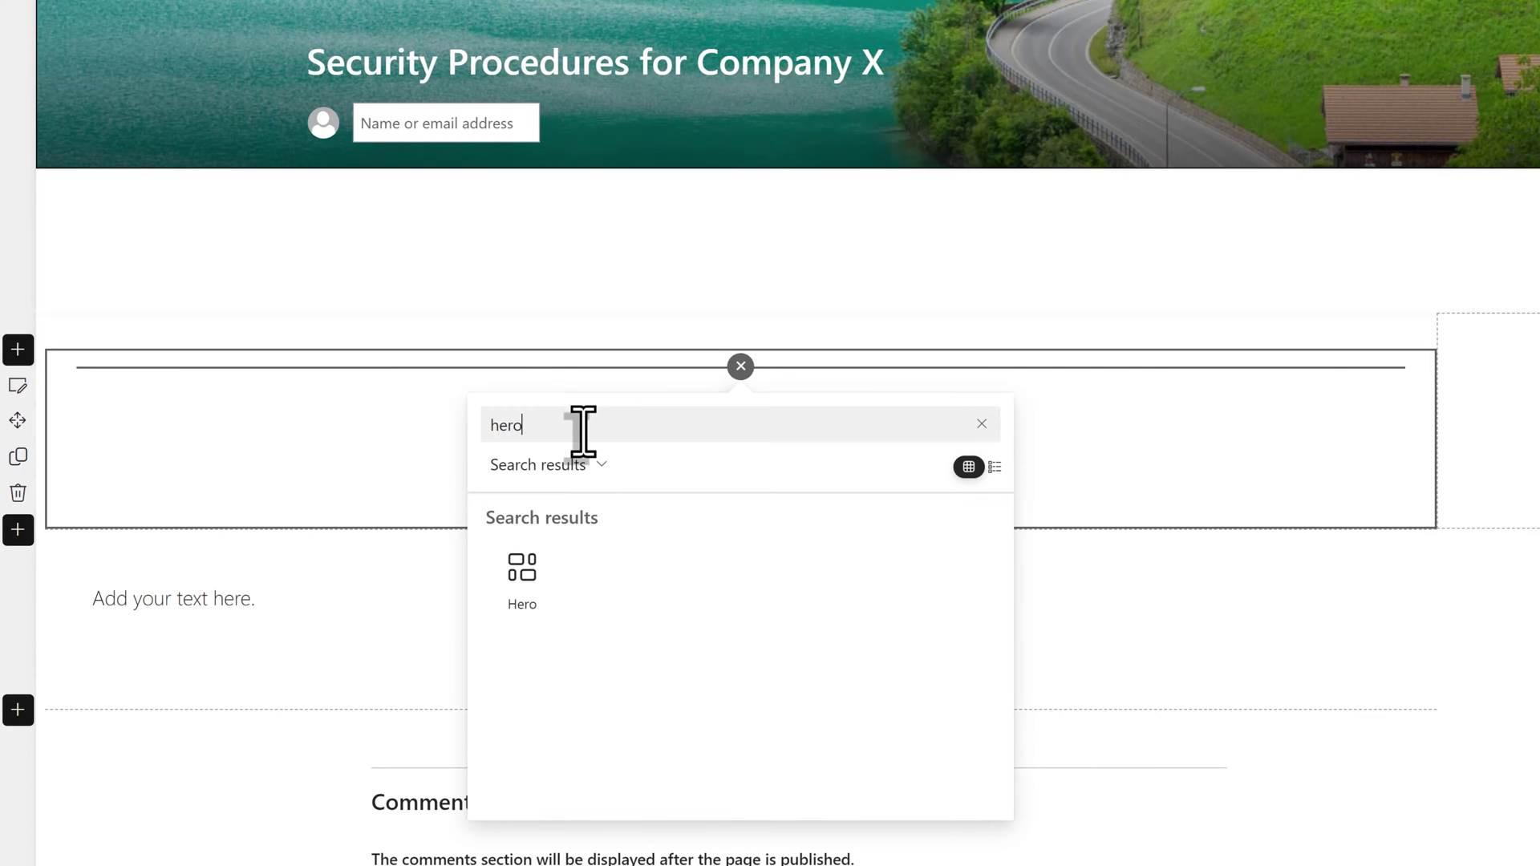
click(513, 572)
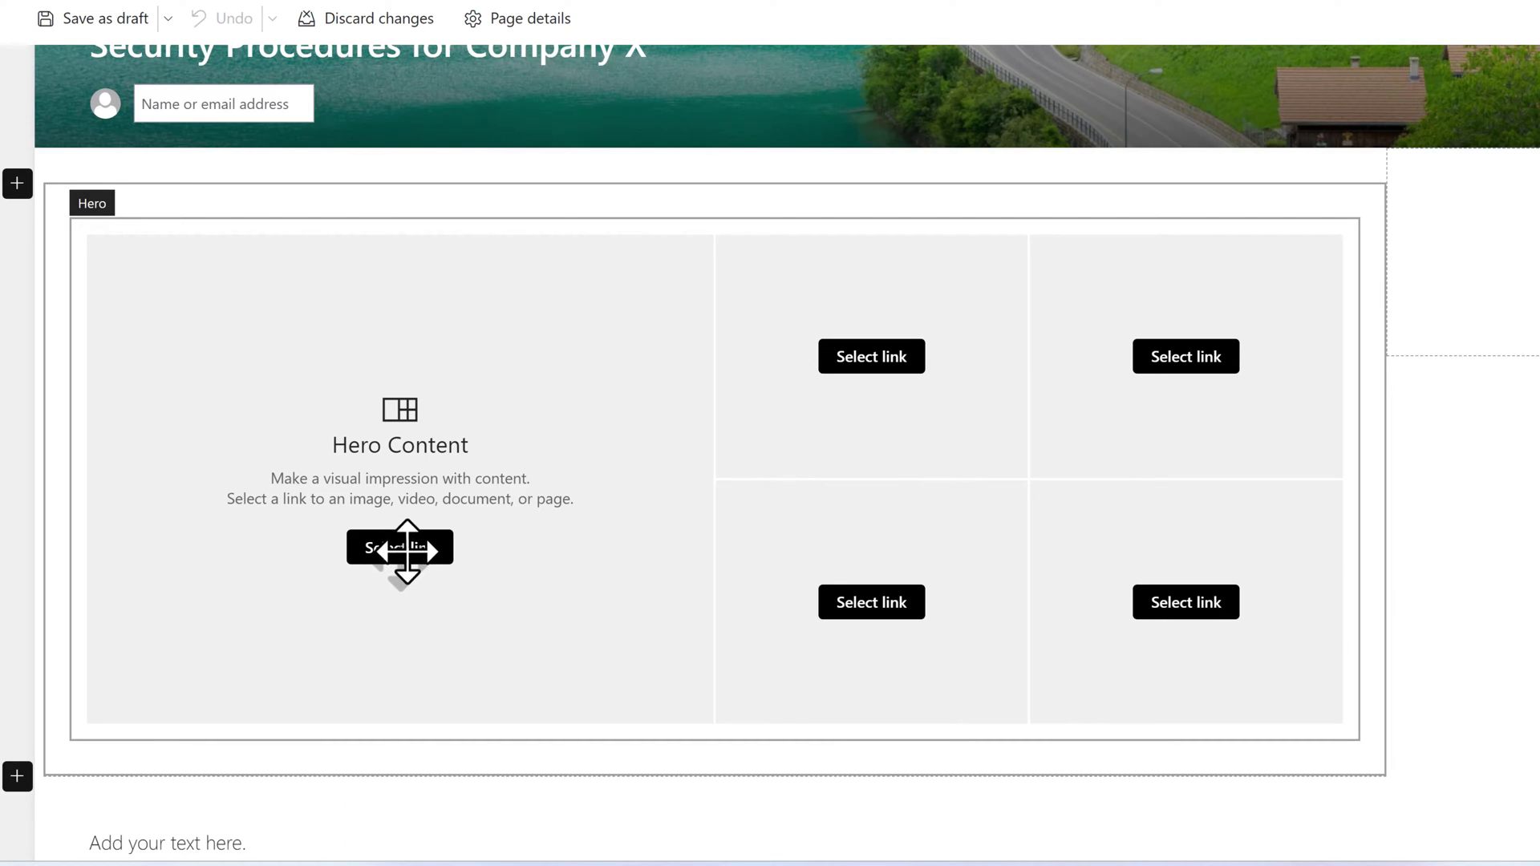
click(401, 552)
click(410, 552)
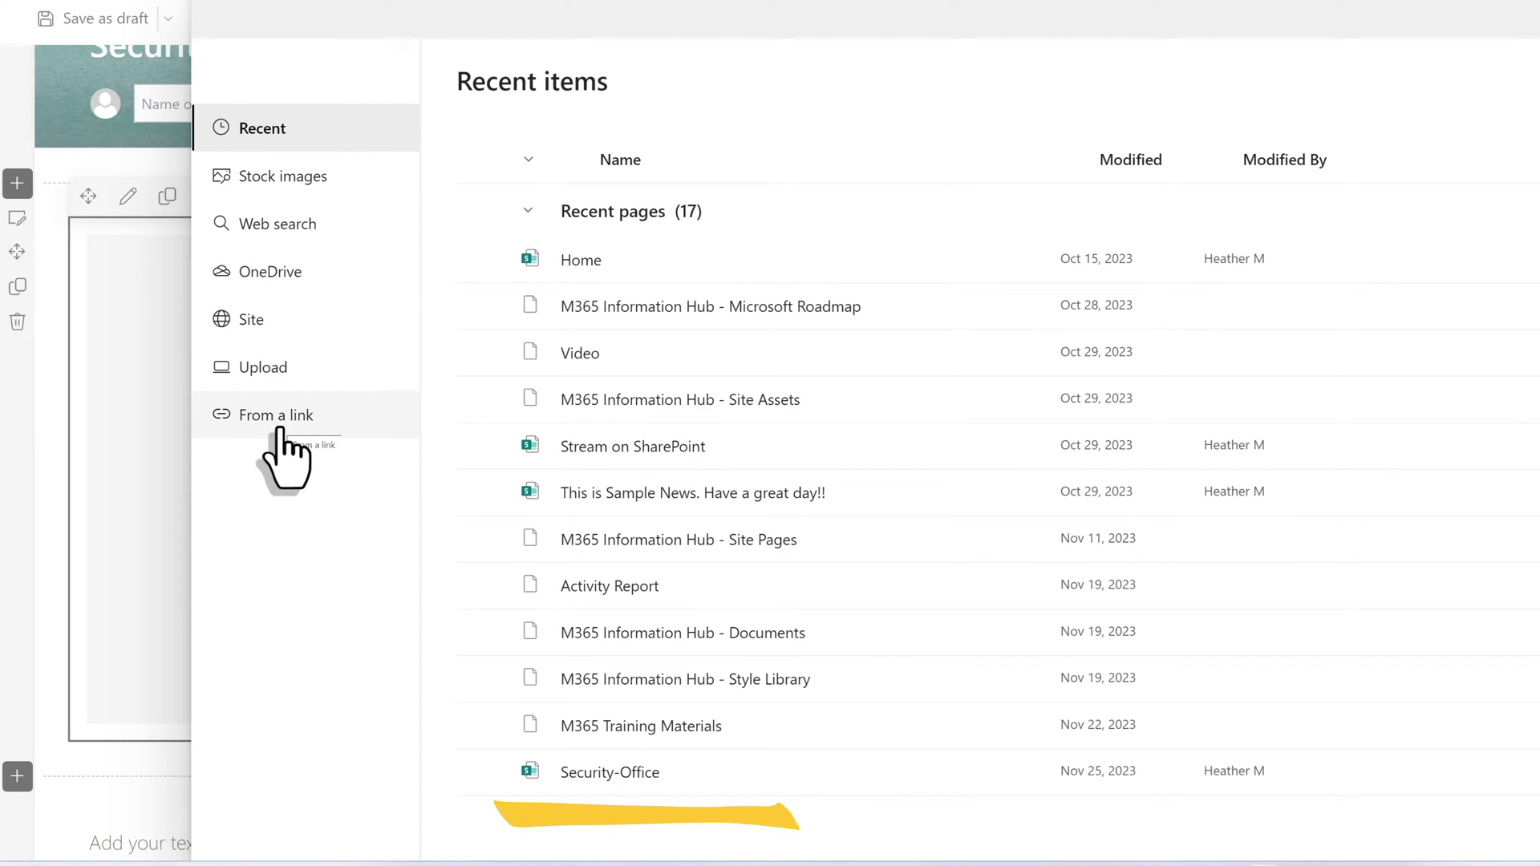
Step: Link the large Hero tile to the Security-Office page and open its details
click(482, 772)
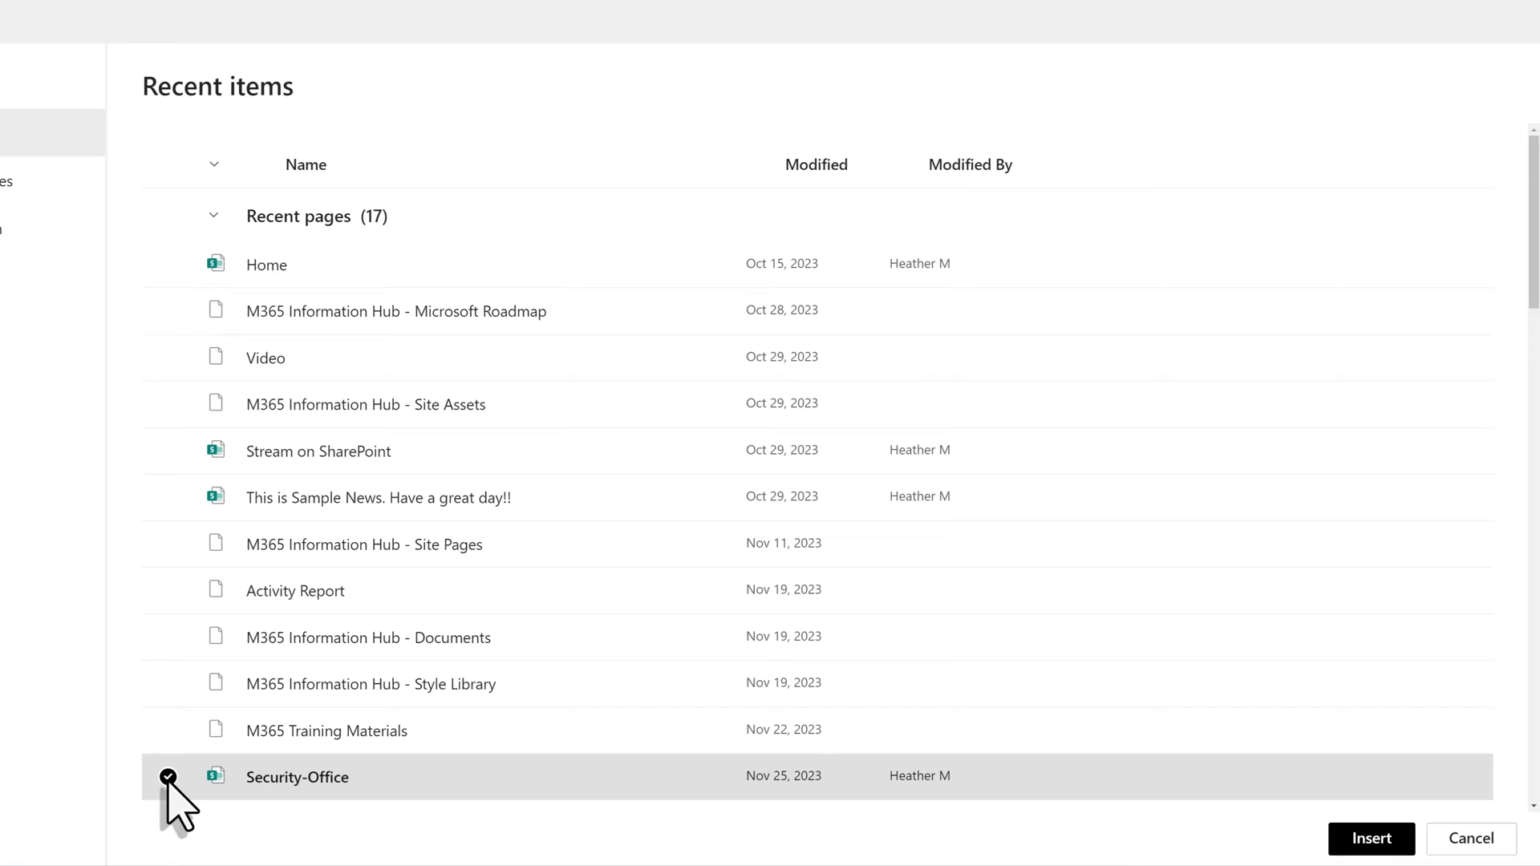
click(1372, 839)
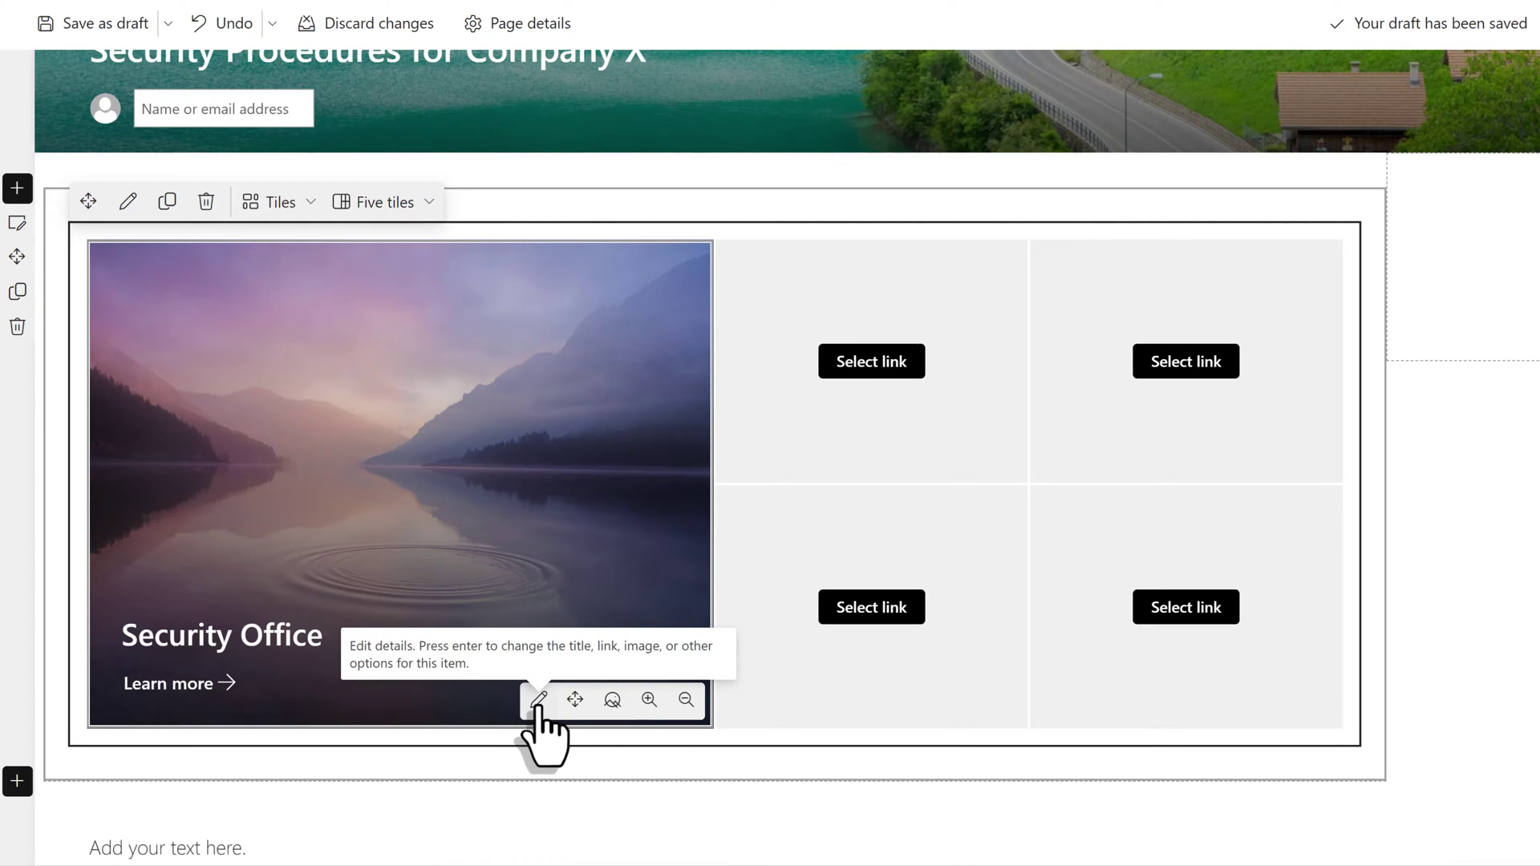
click(538, 701)
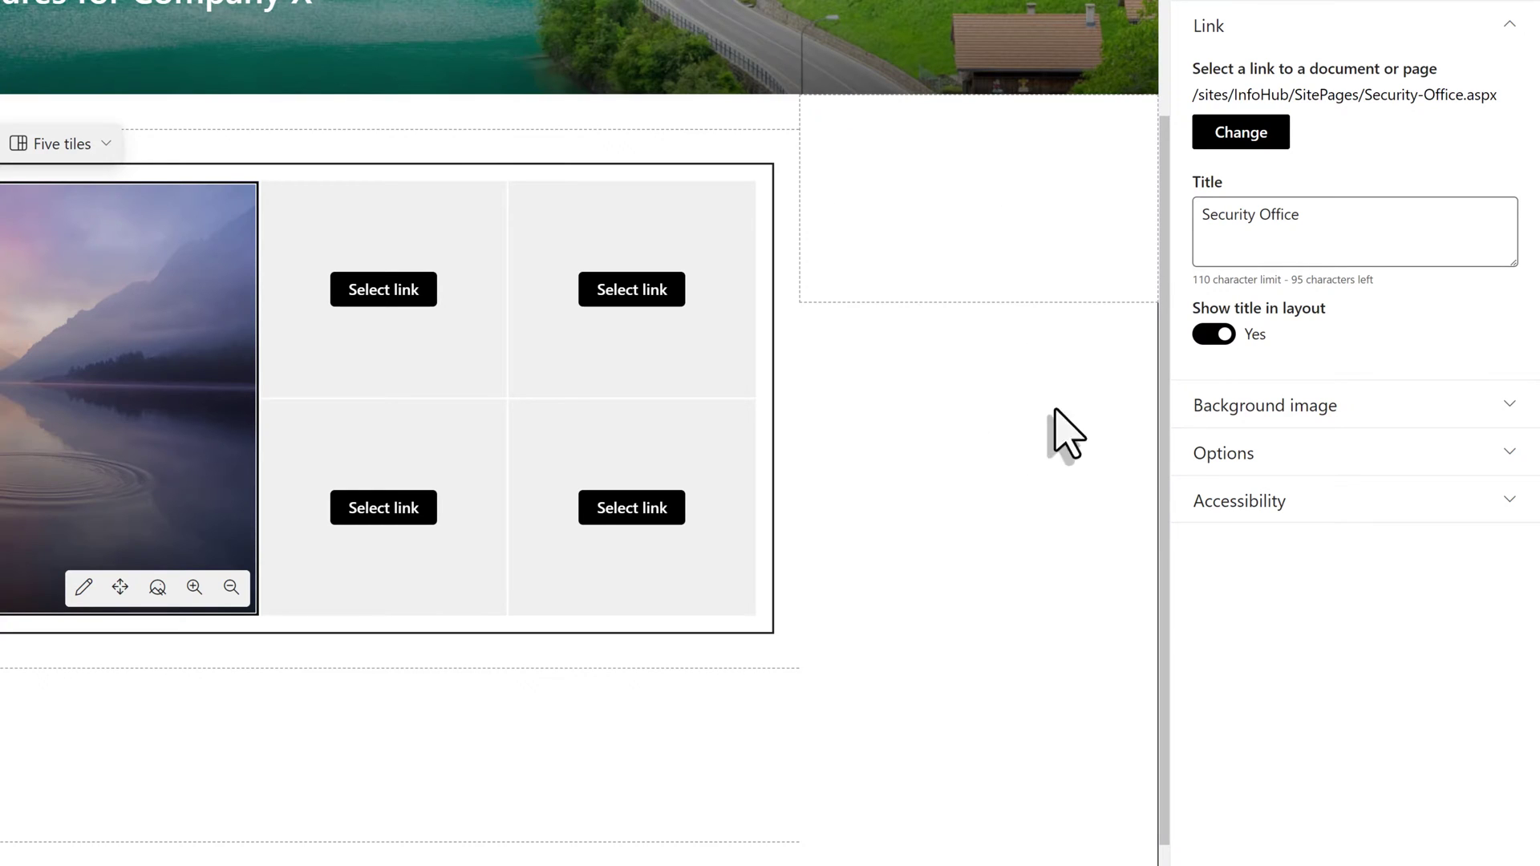
Step: Give the Security Office tile a custom background by uploading RSO Image.png
click(1249, 405)
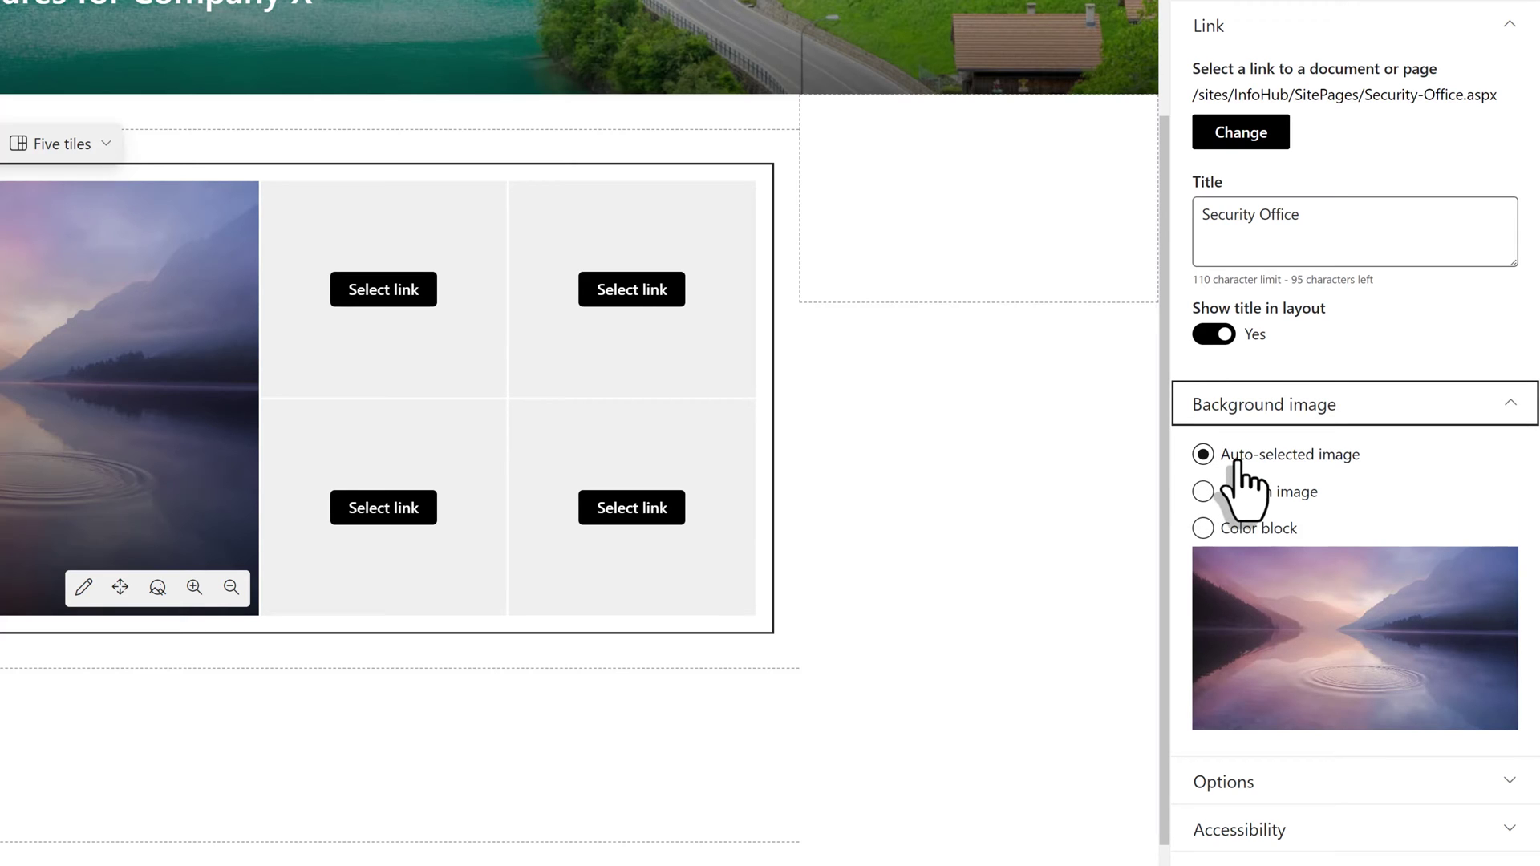
click(1204, 492)
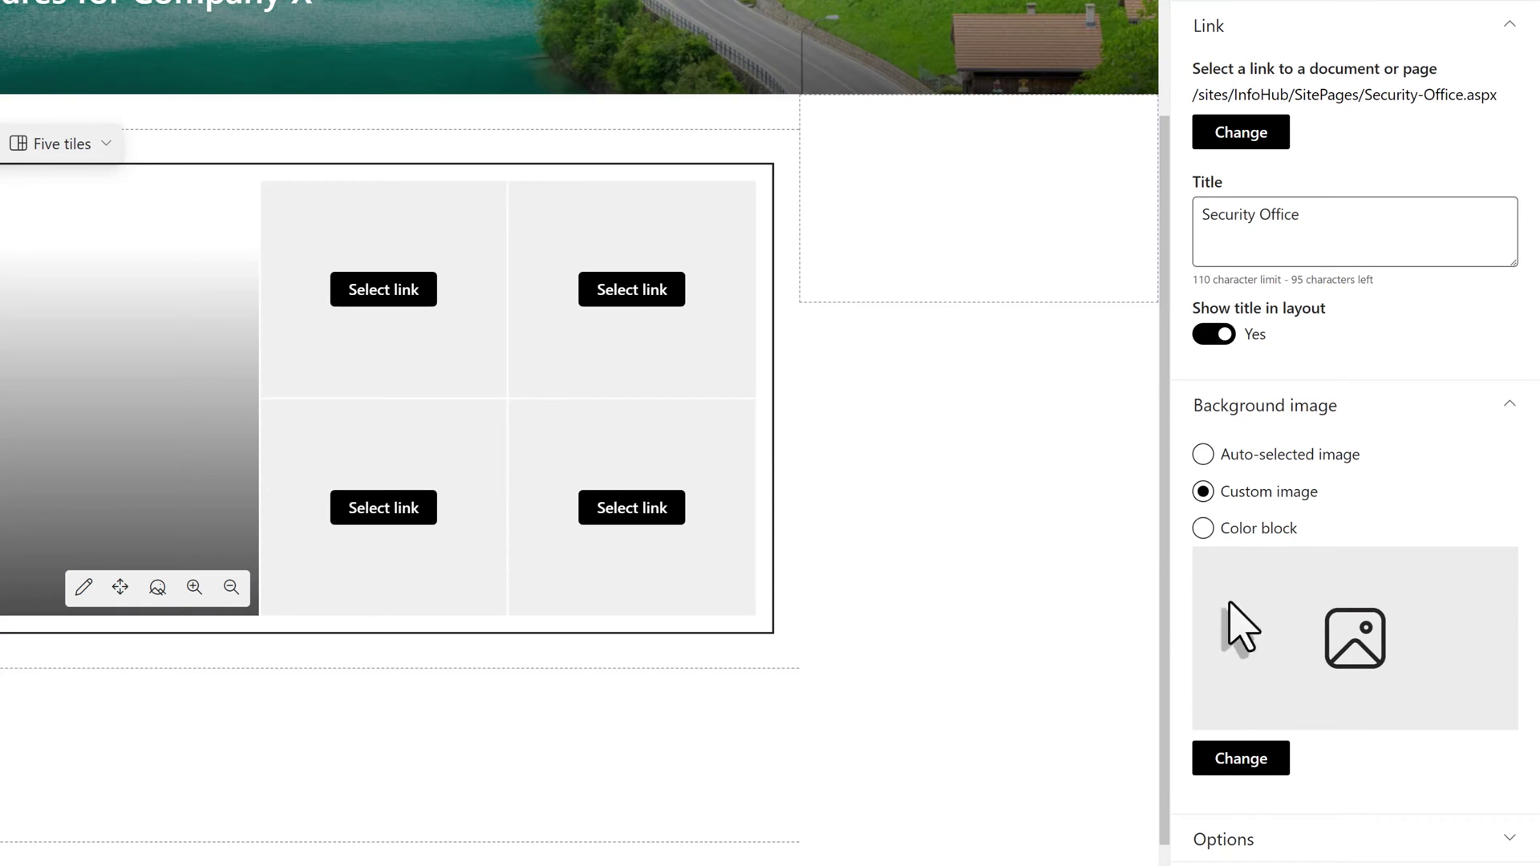
click(1241, 759)
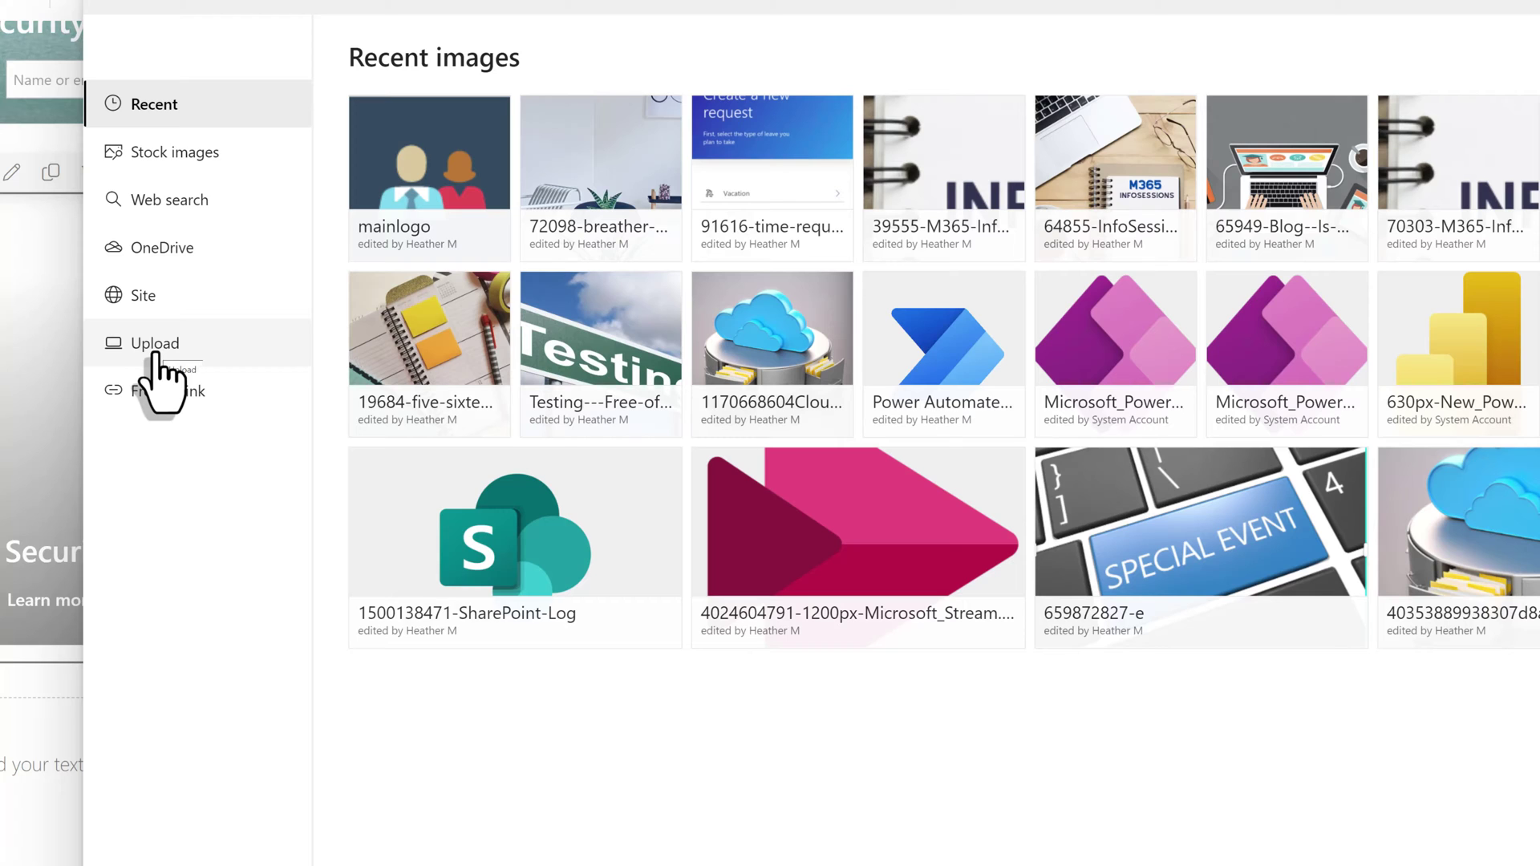
click(150, 350)
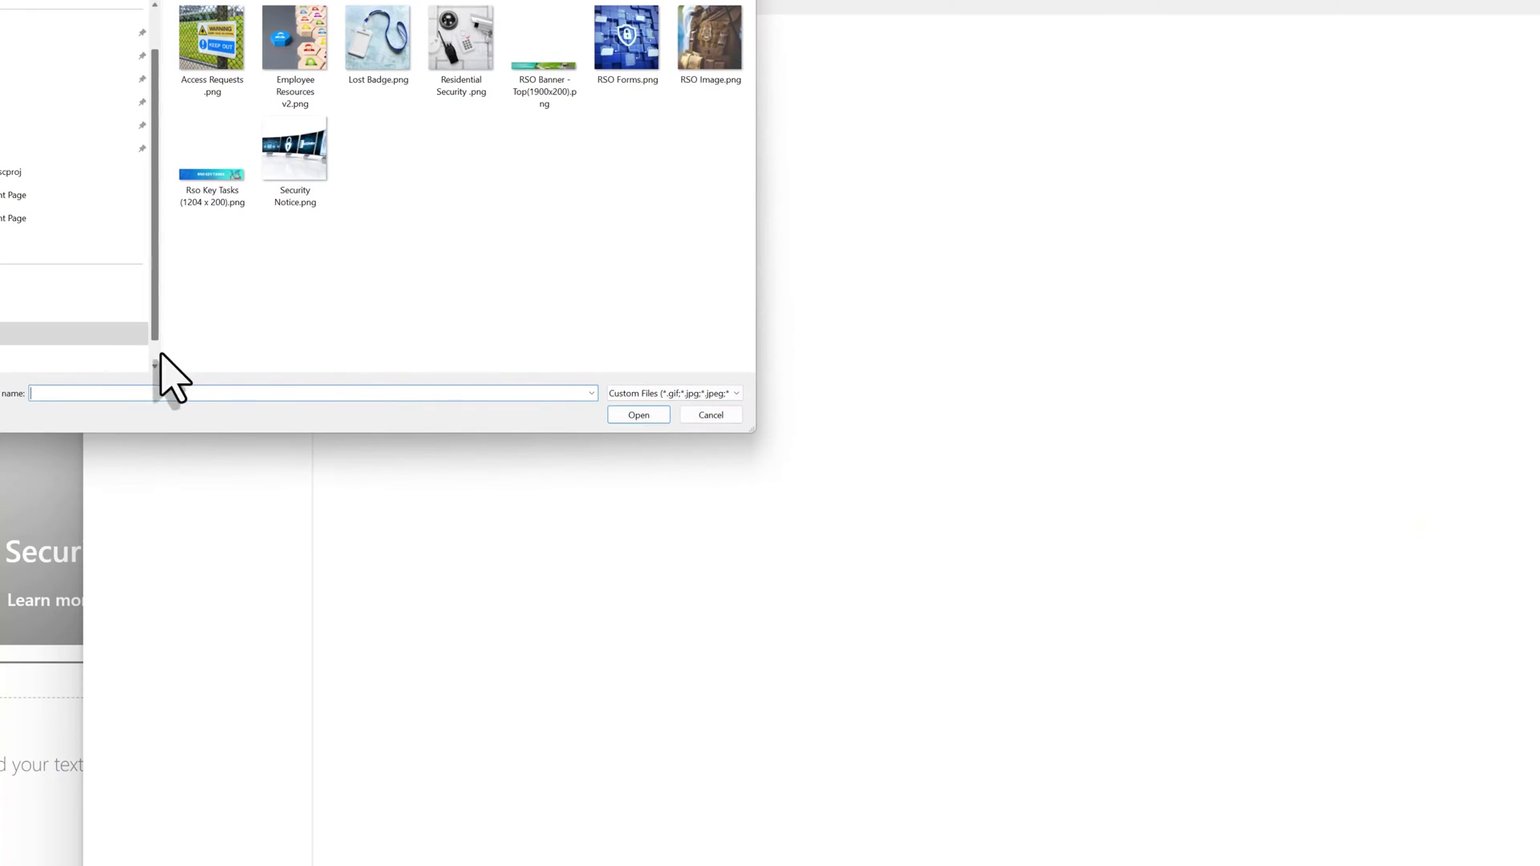
double_click(711, 48)
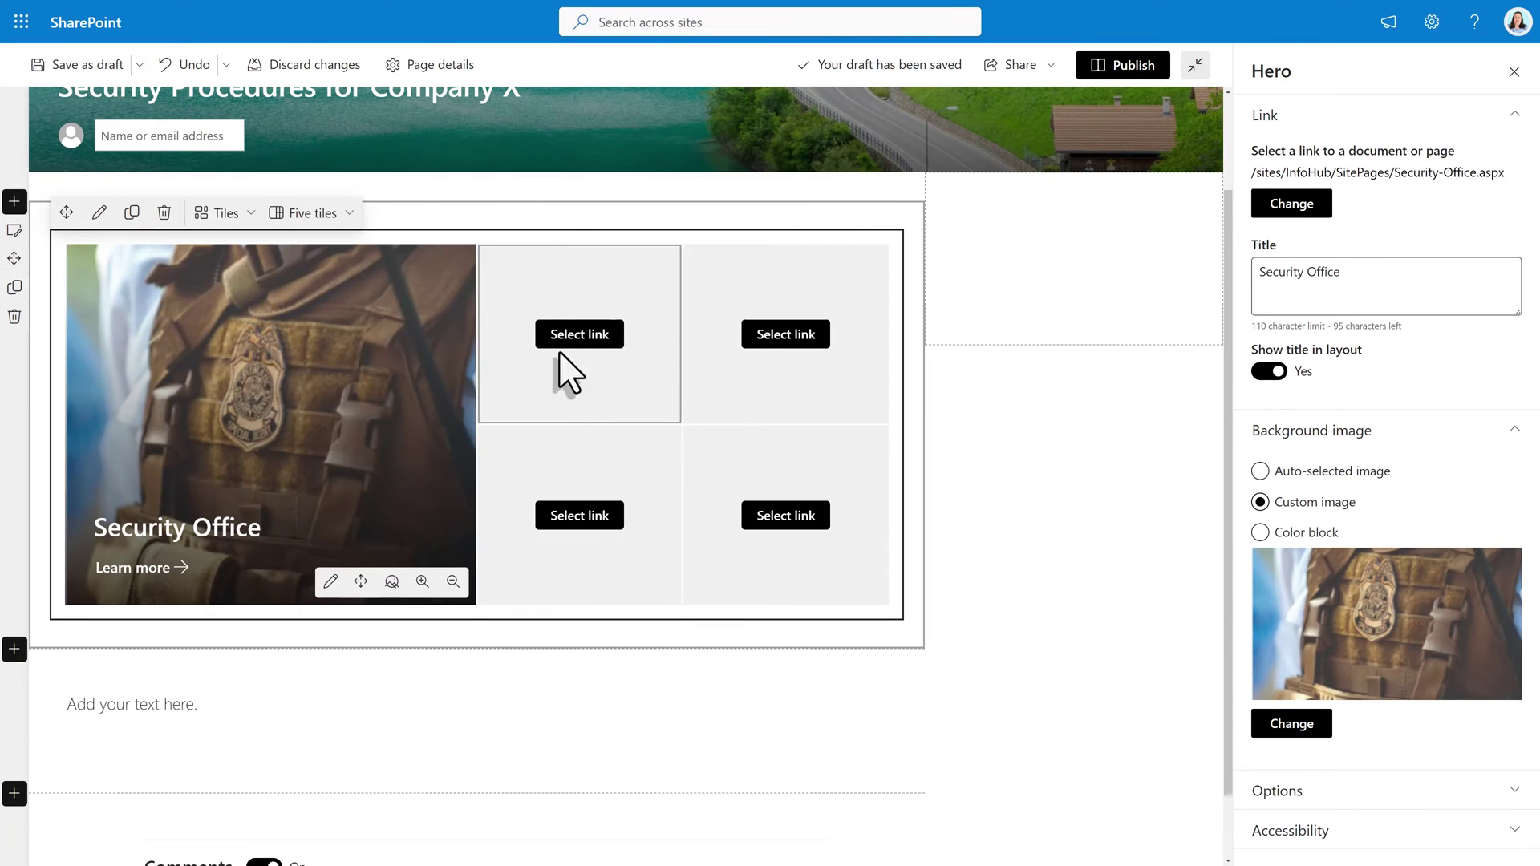
Step: Link the second tile to Access Request with Access Requests.png as its custom image
click(579, 337)
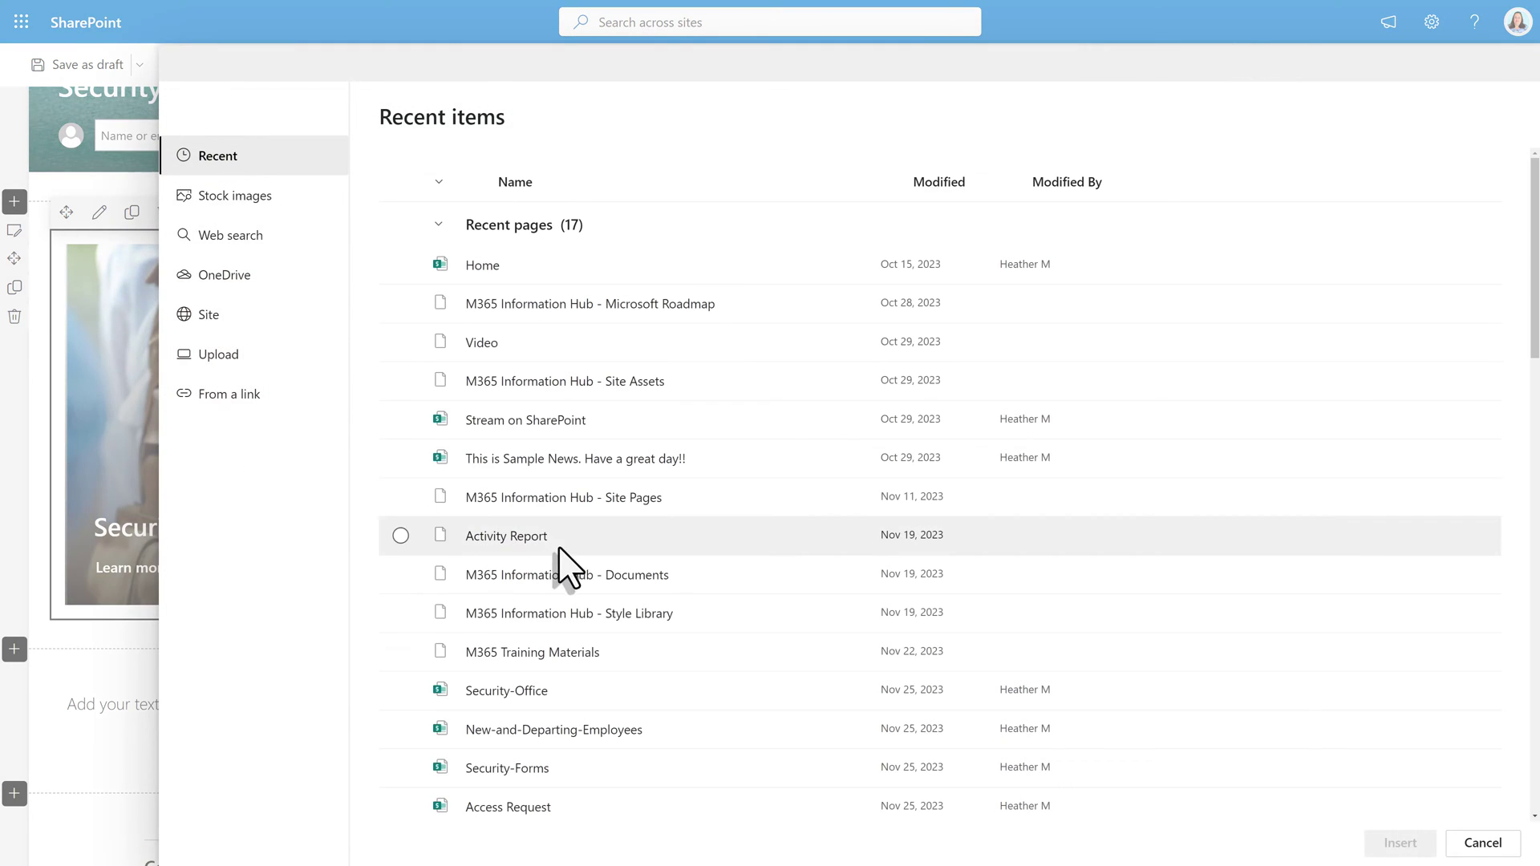
click(406, 809)
click(1400, 843)
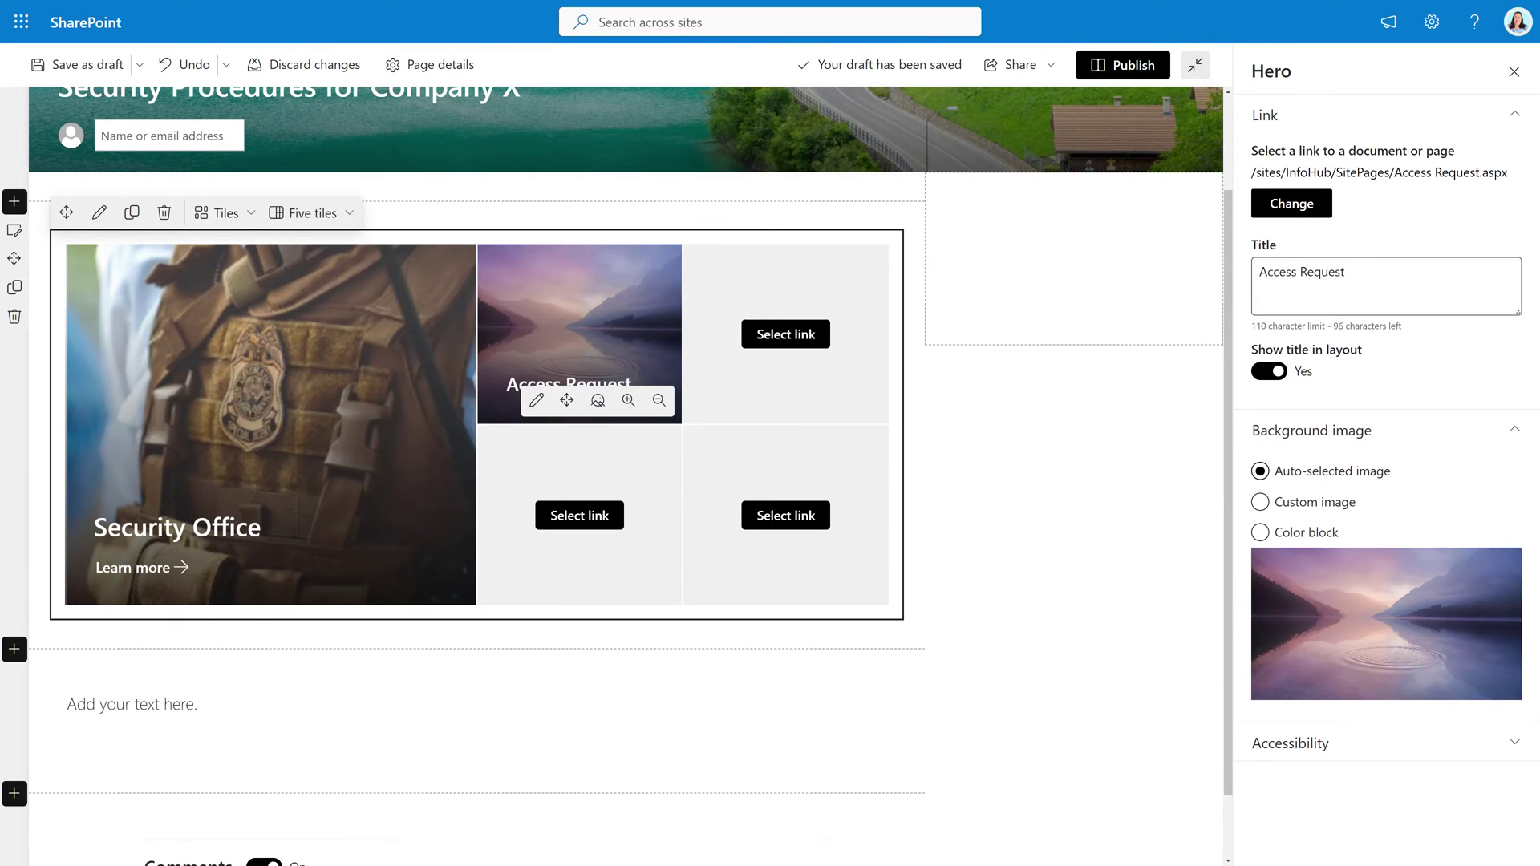
click(1260, 501)
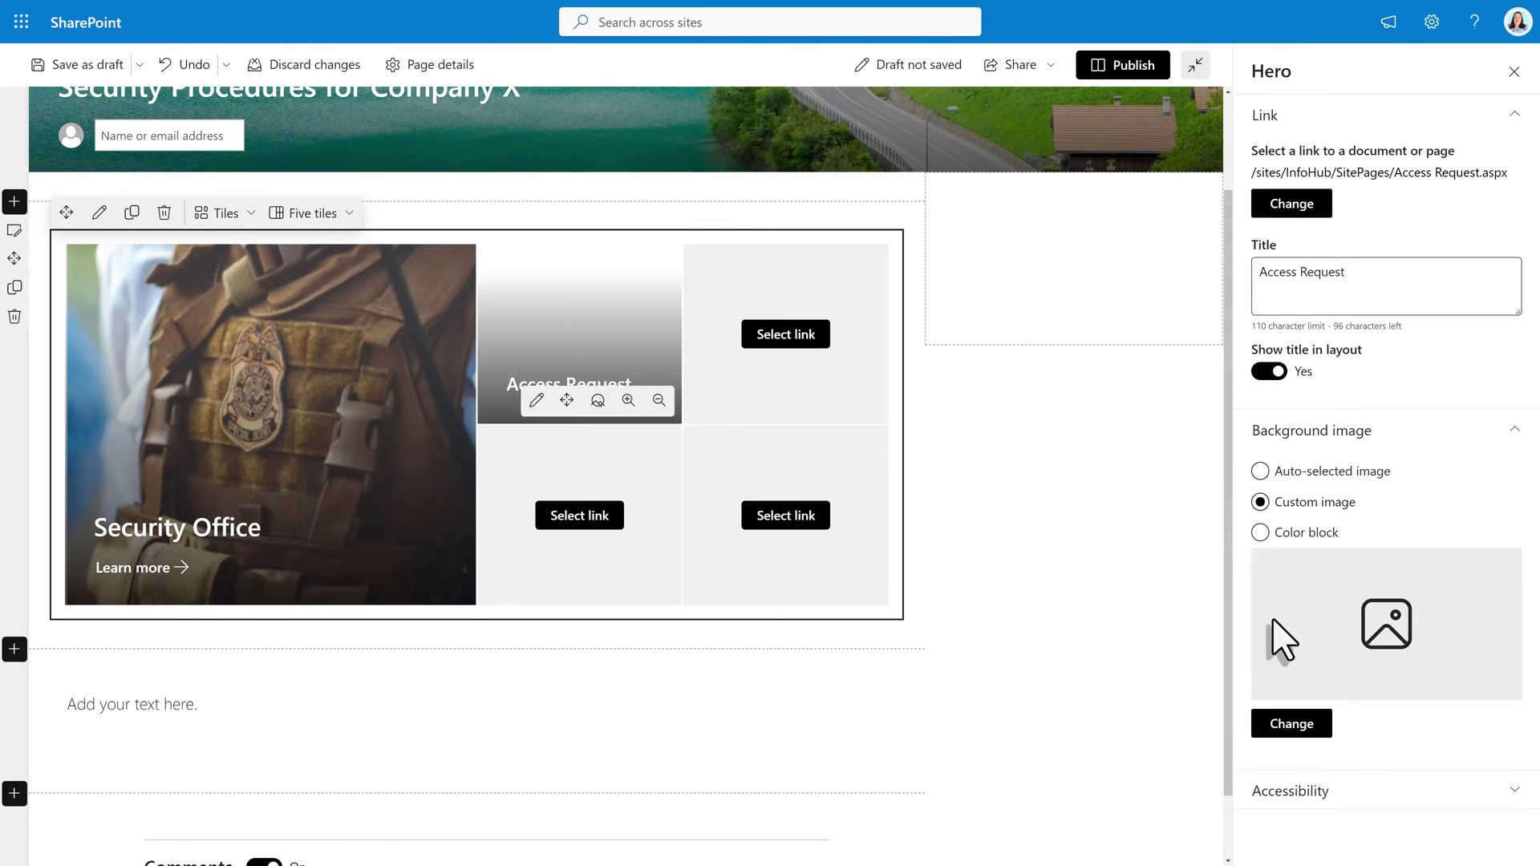
click(1293, 724)
click(333, 356)
drag(486, 36, 788, 36)
click(567, 128)
click(920, 440)
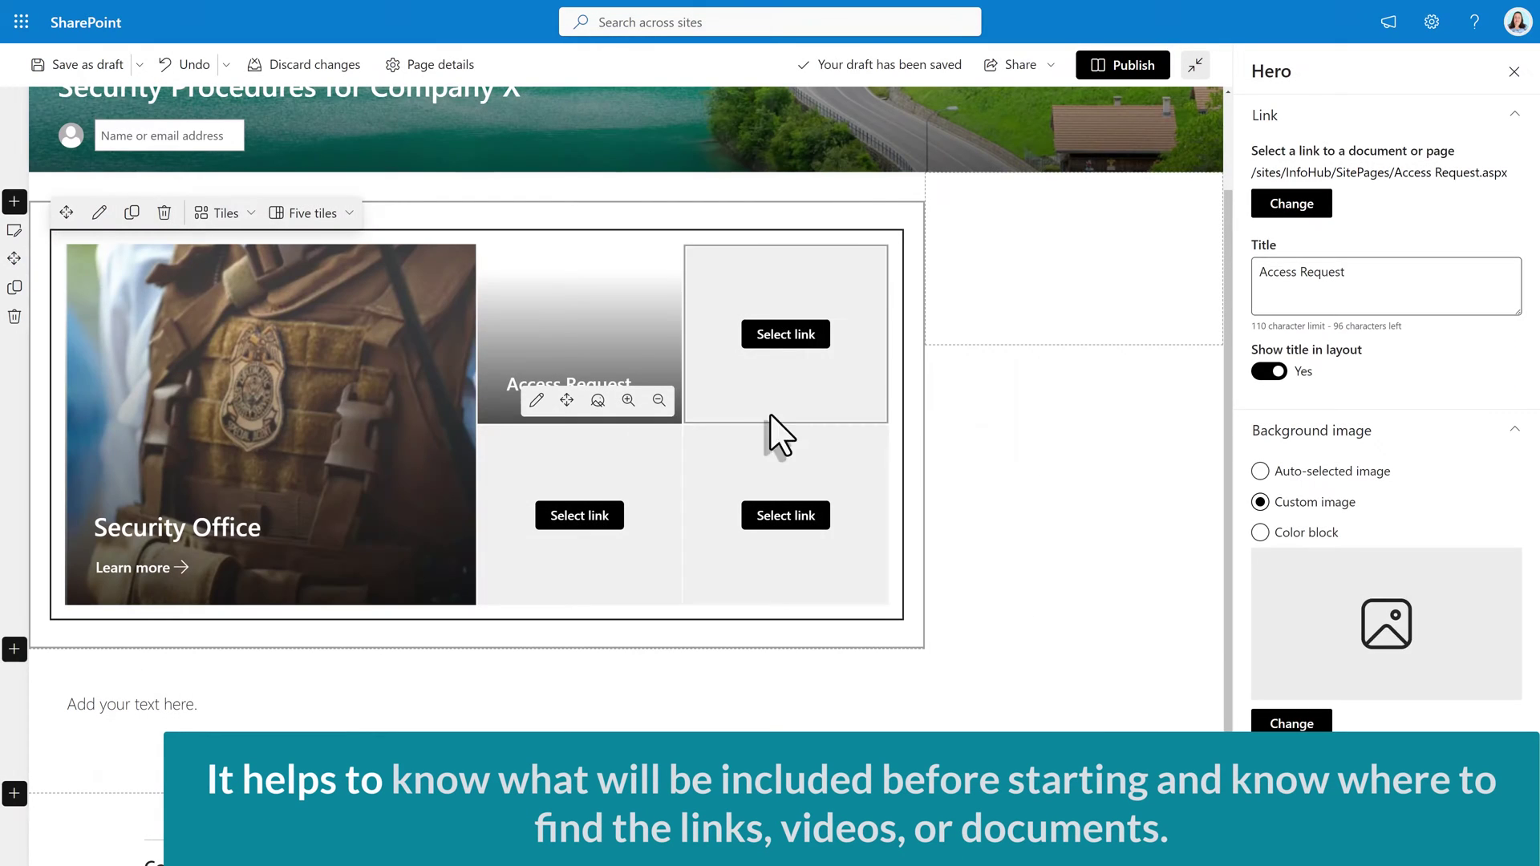
Step: Link the third tile to Security Forms and upload Employee Resources v2.png as a tile picture
click(773, 343)
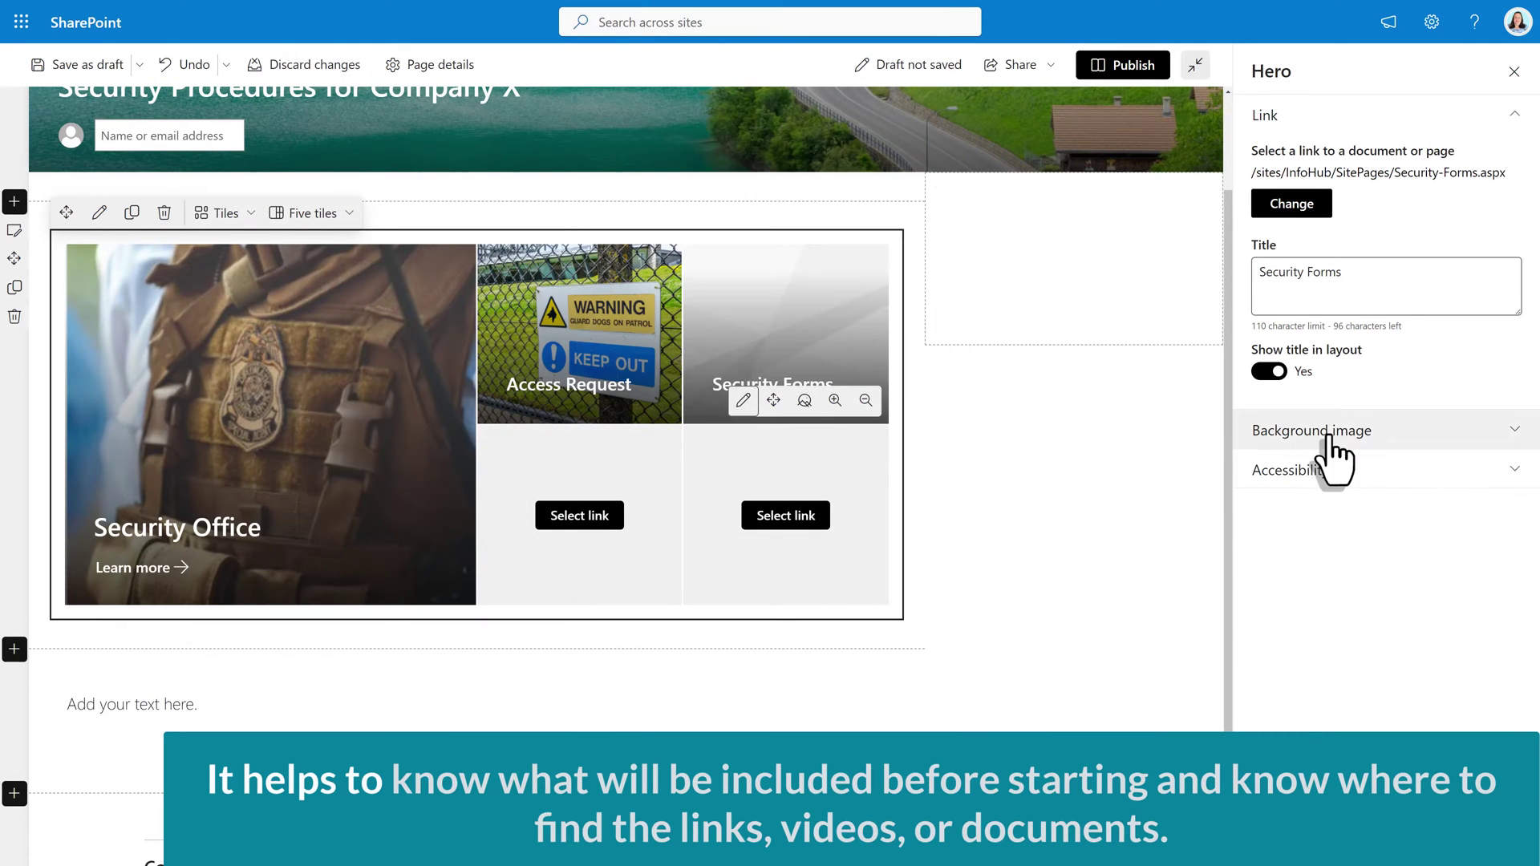
click(1331, 444)
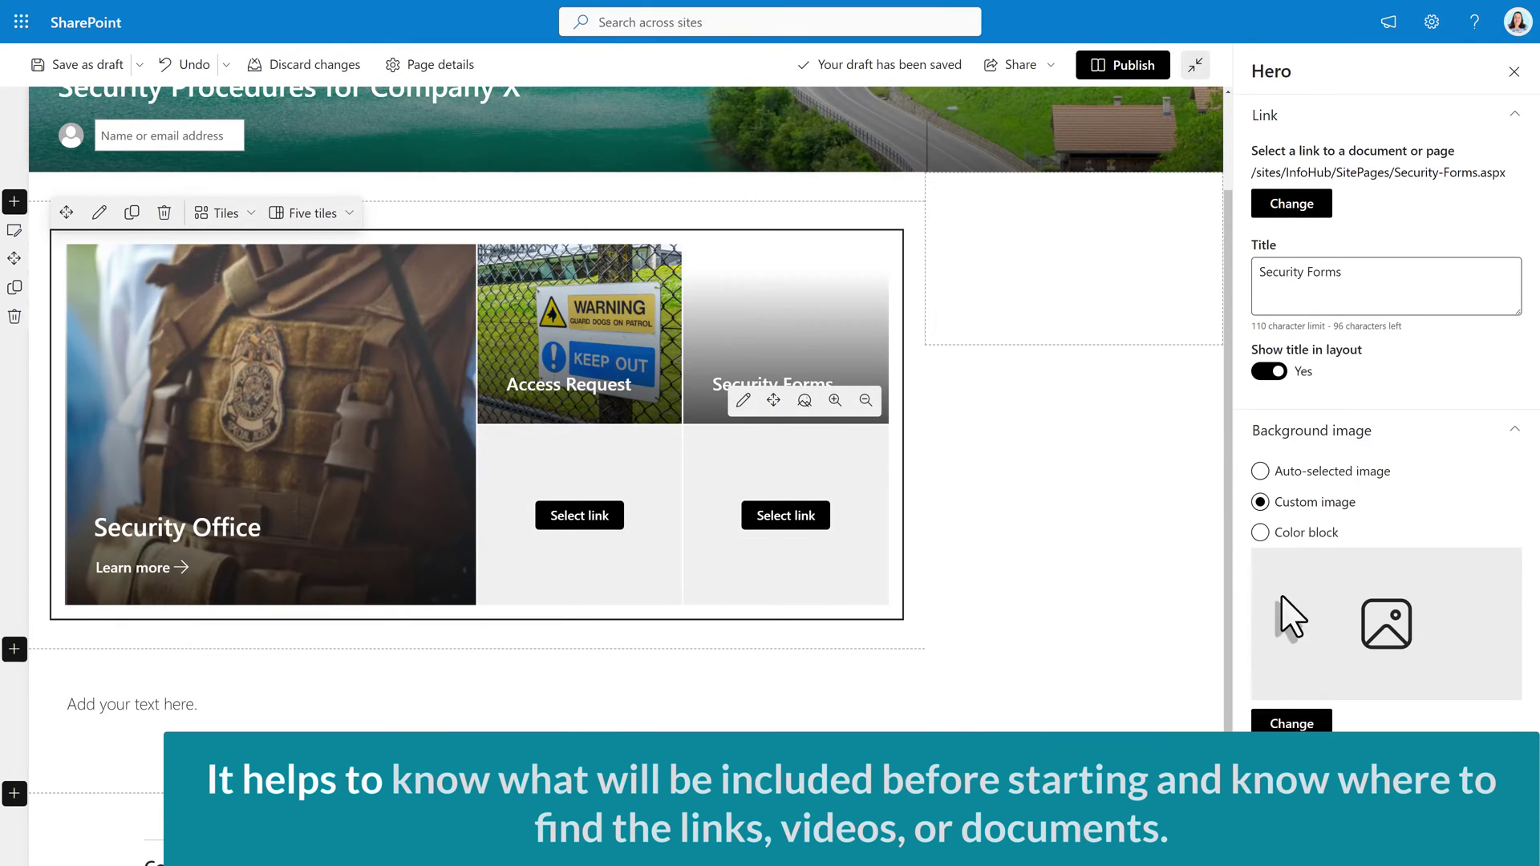
click(1292, 723)
click(233, 359)
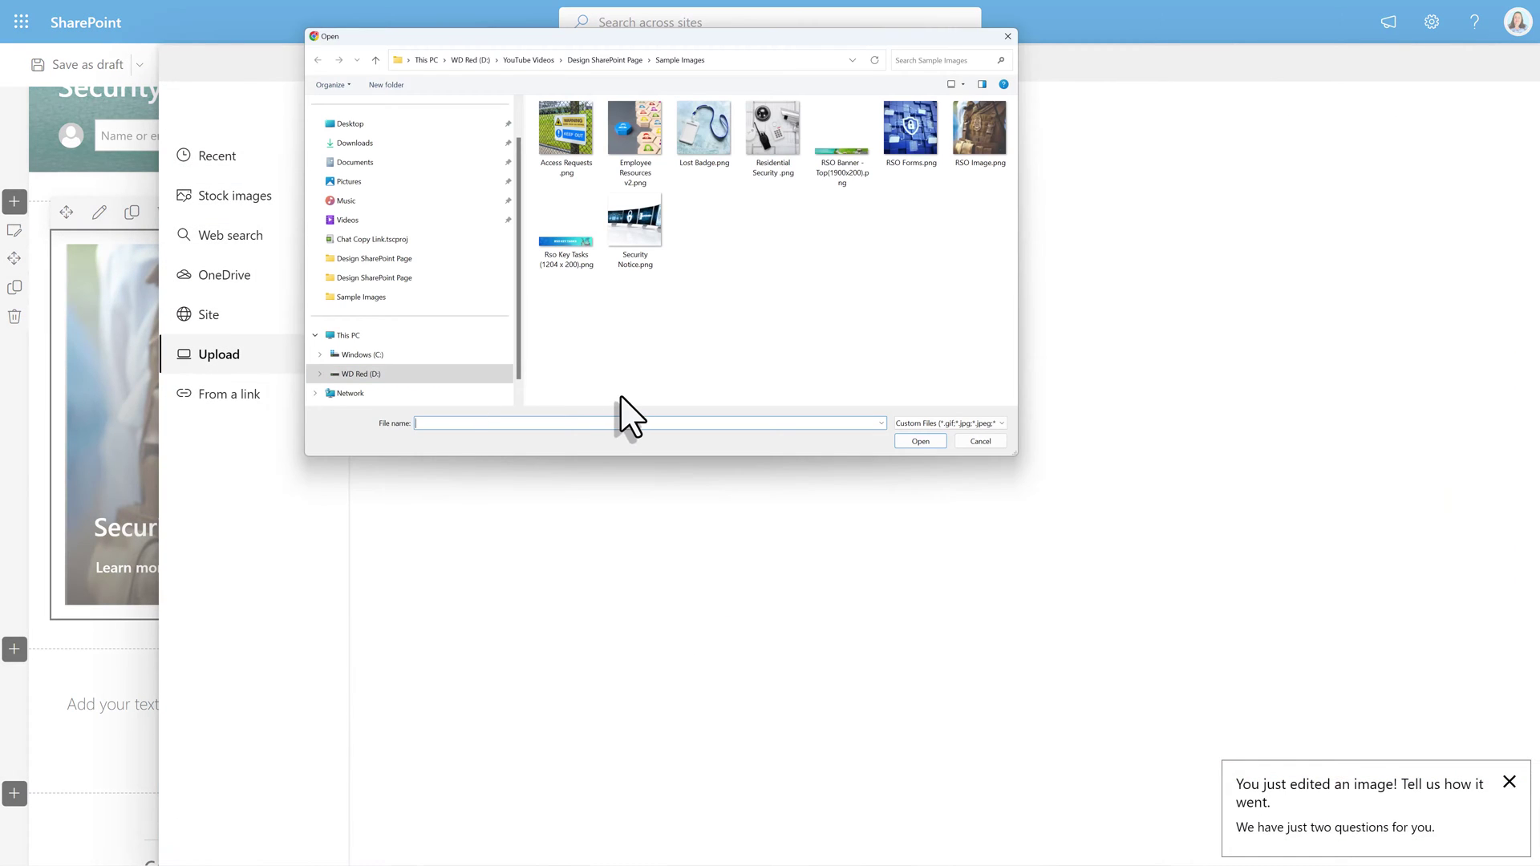
click(609, 173)
click(914, 443)
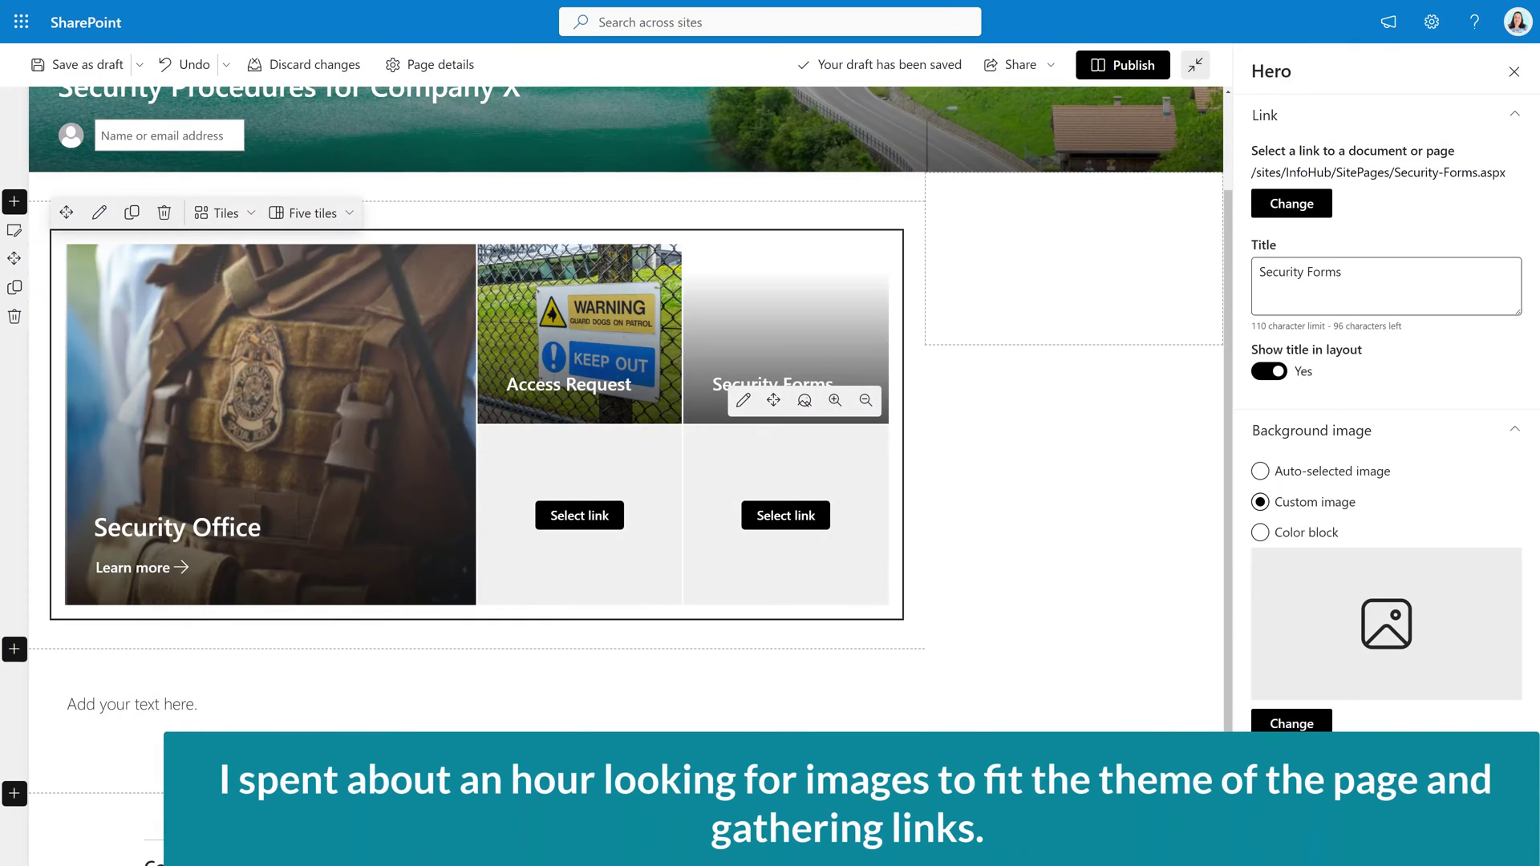
click(1292, 723)
click(219, 357)
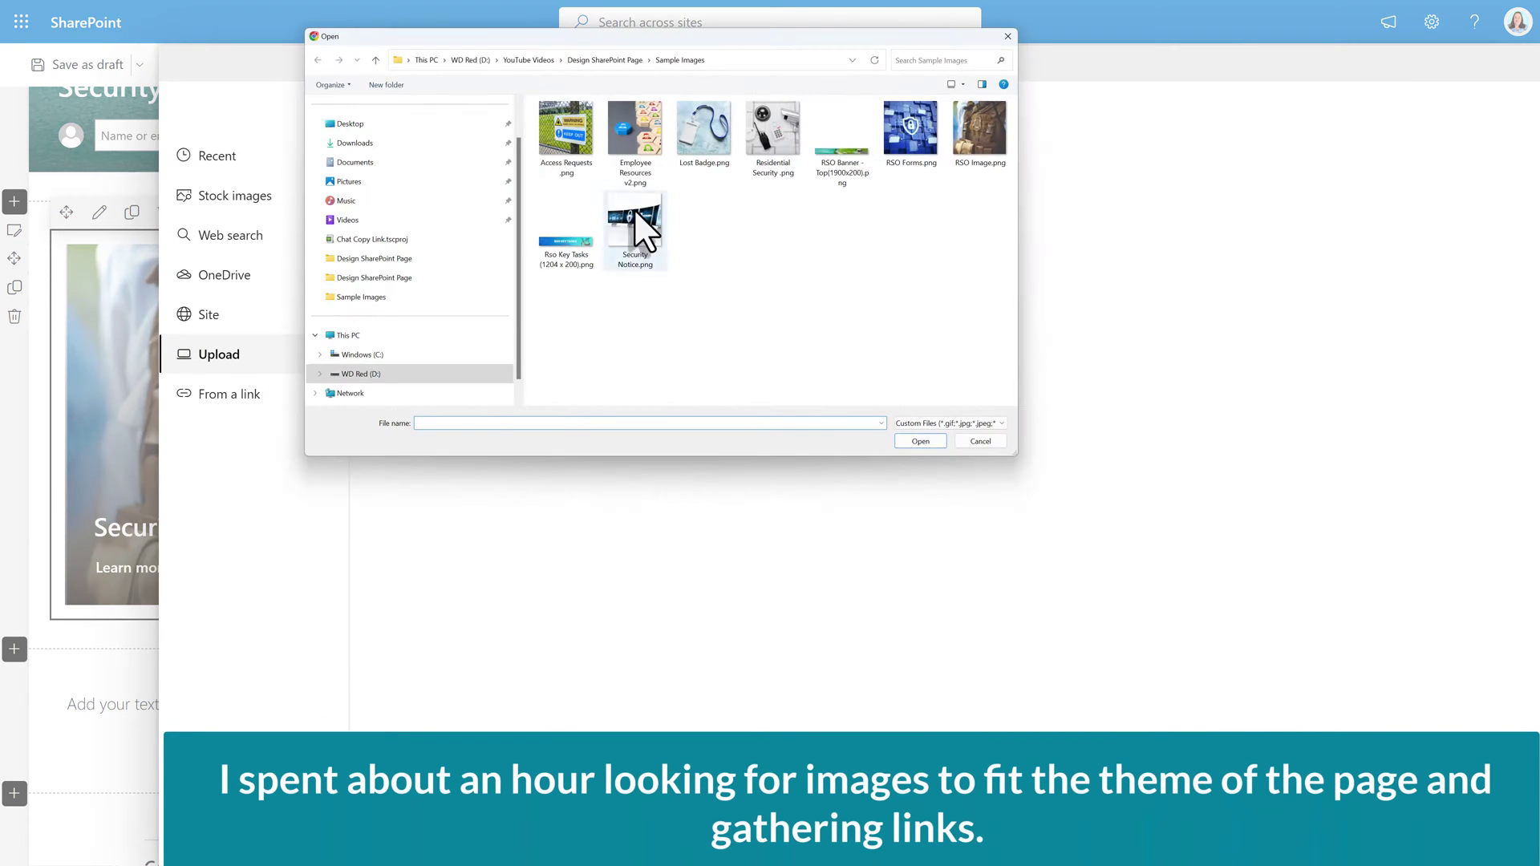
click(617, 164)
click(920, 442)
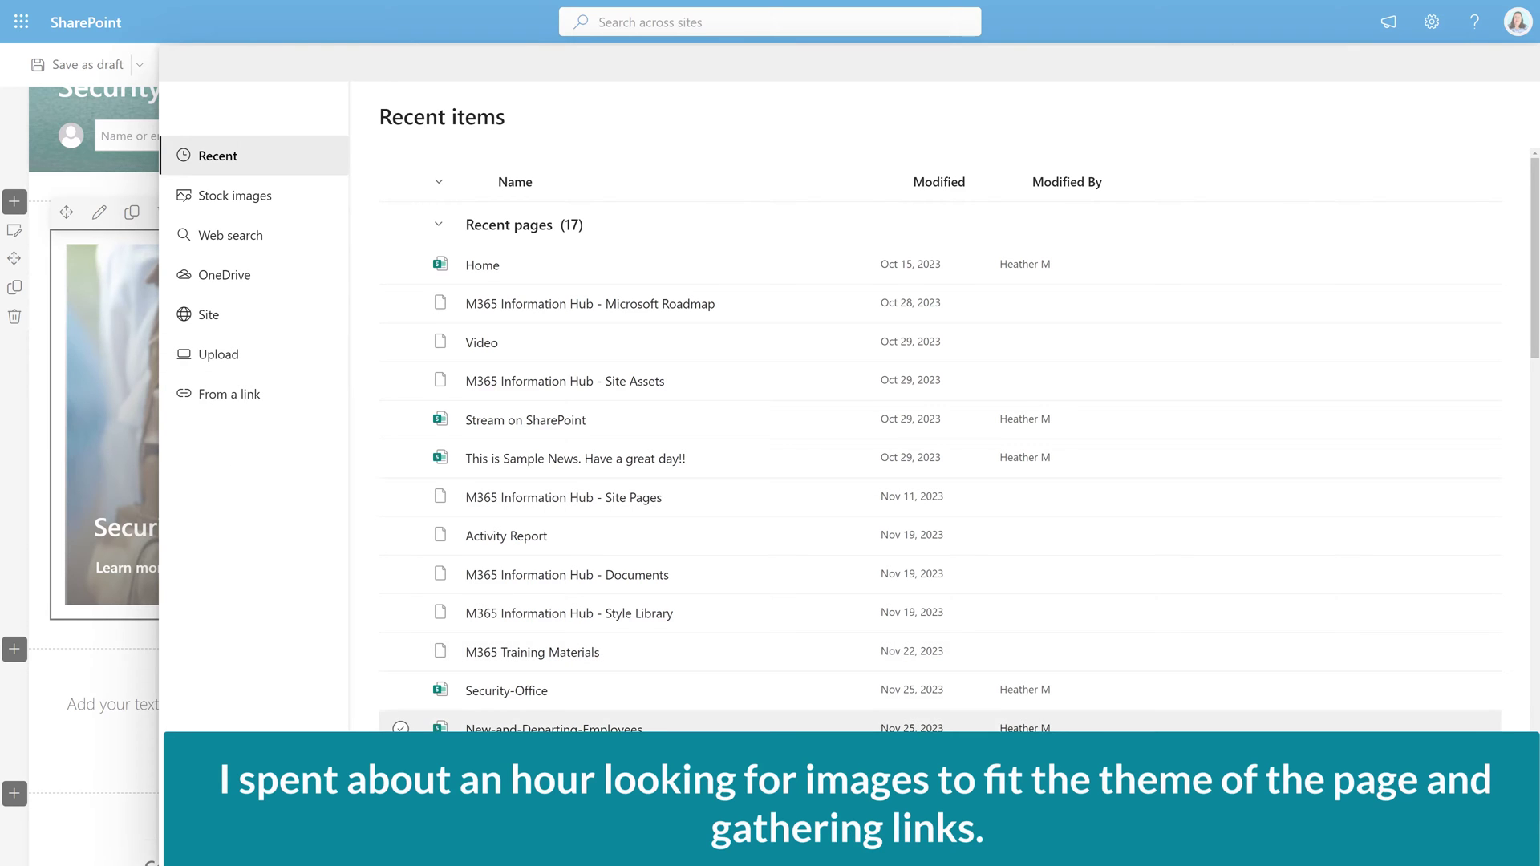
Step: Link a tile to New and Departing Employees and give Security Forms the shield picture
key(Return)
click(1264, 519)
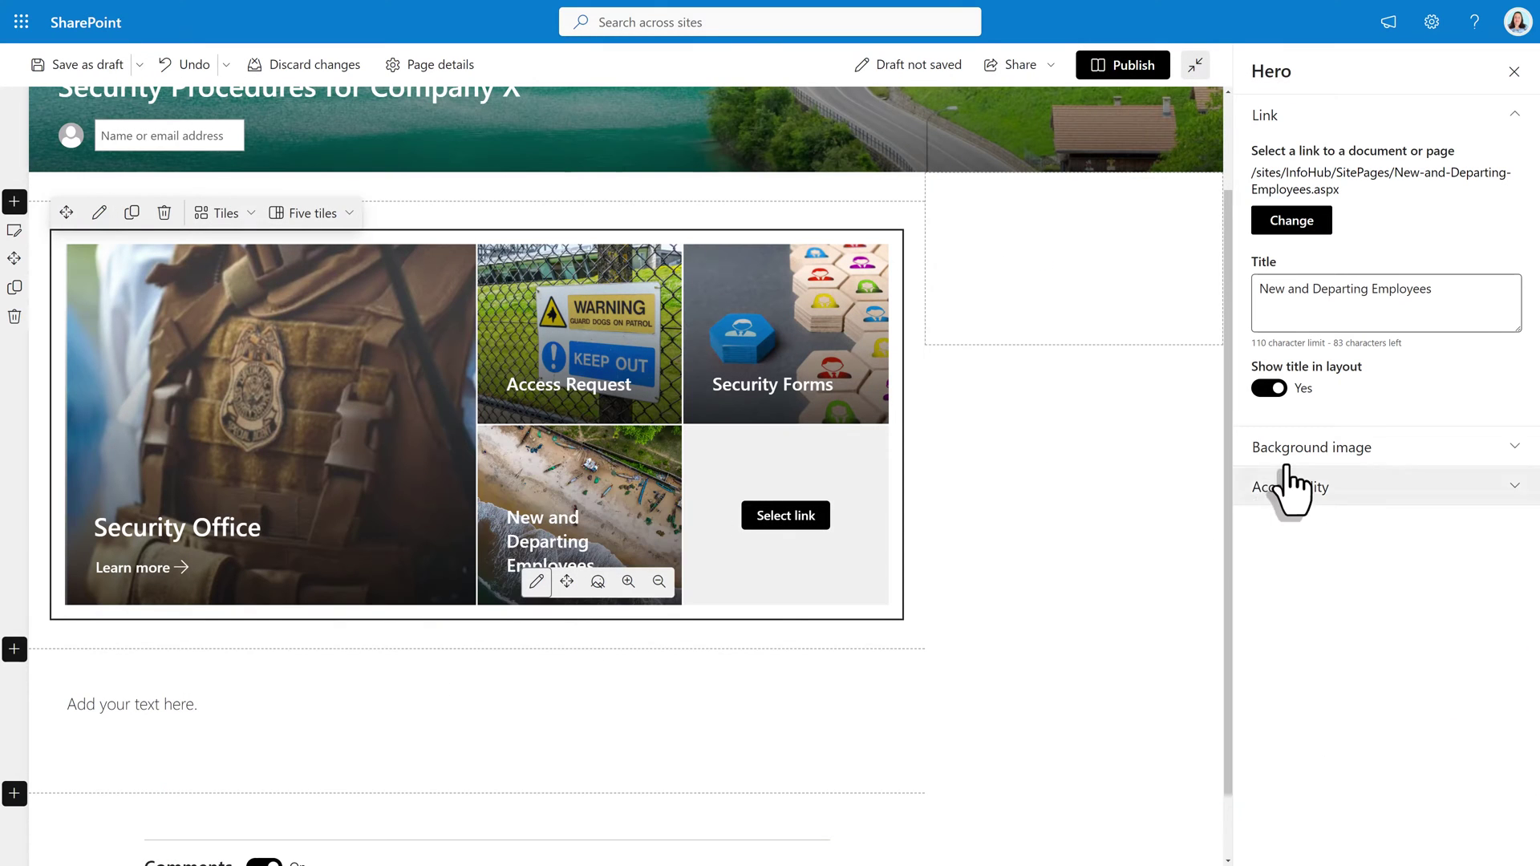
click(1285, 738)
click(218, 353)
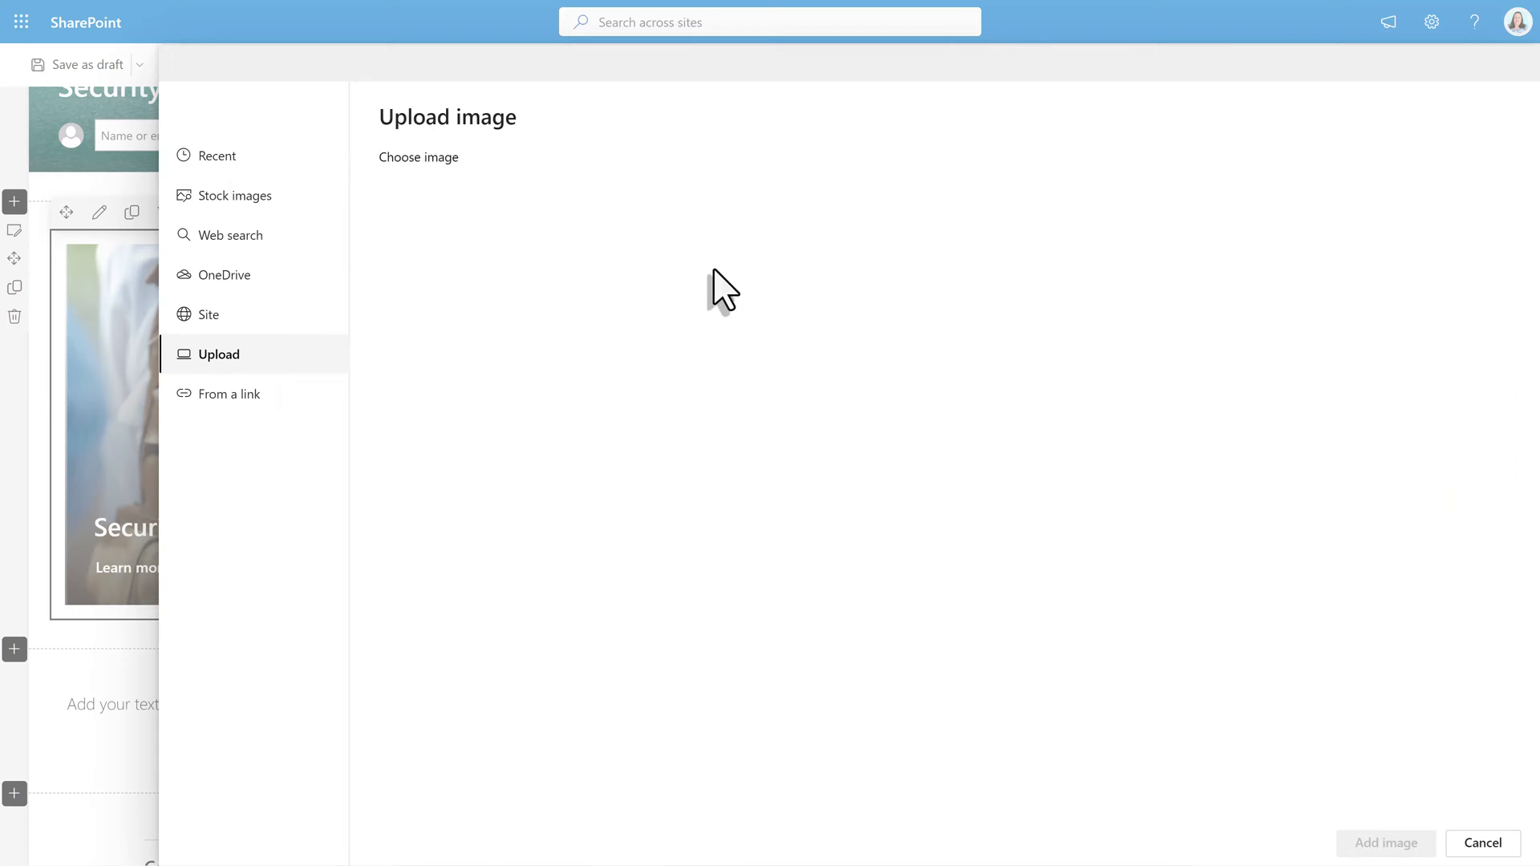
double_click(658, 156)
click(1386, 842)
Step: Link the last tile to Security Notices with Security Notice.png as its custom image
click(788, 518)
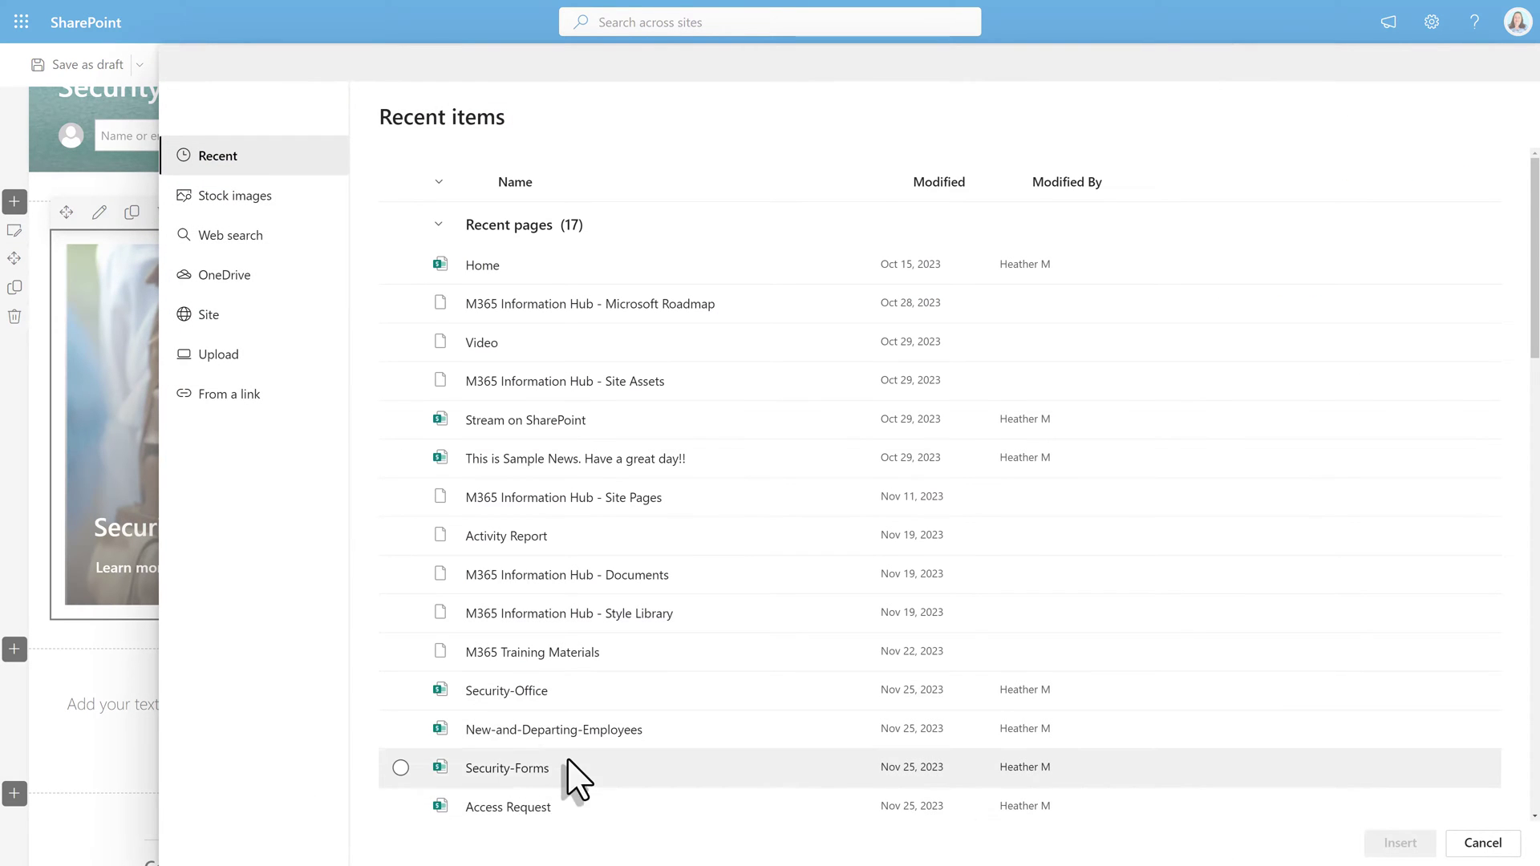
scroll(546, 774, down, 3)
click(511, 666)
click(1401, 842)
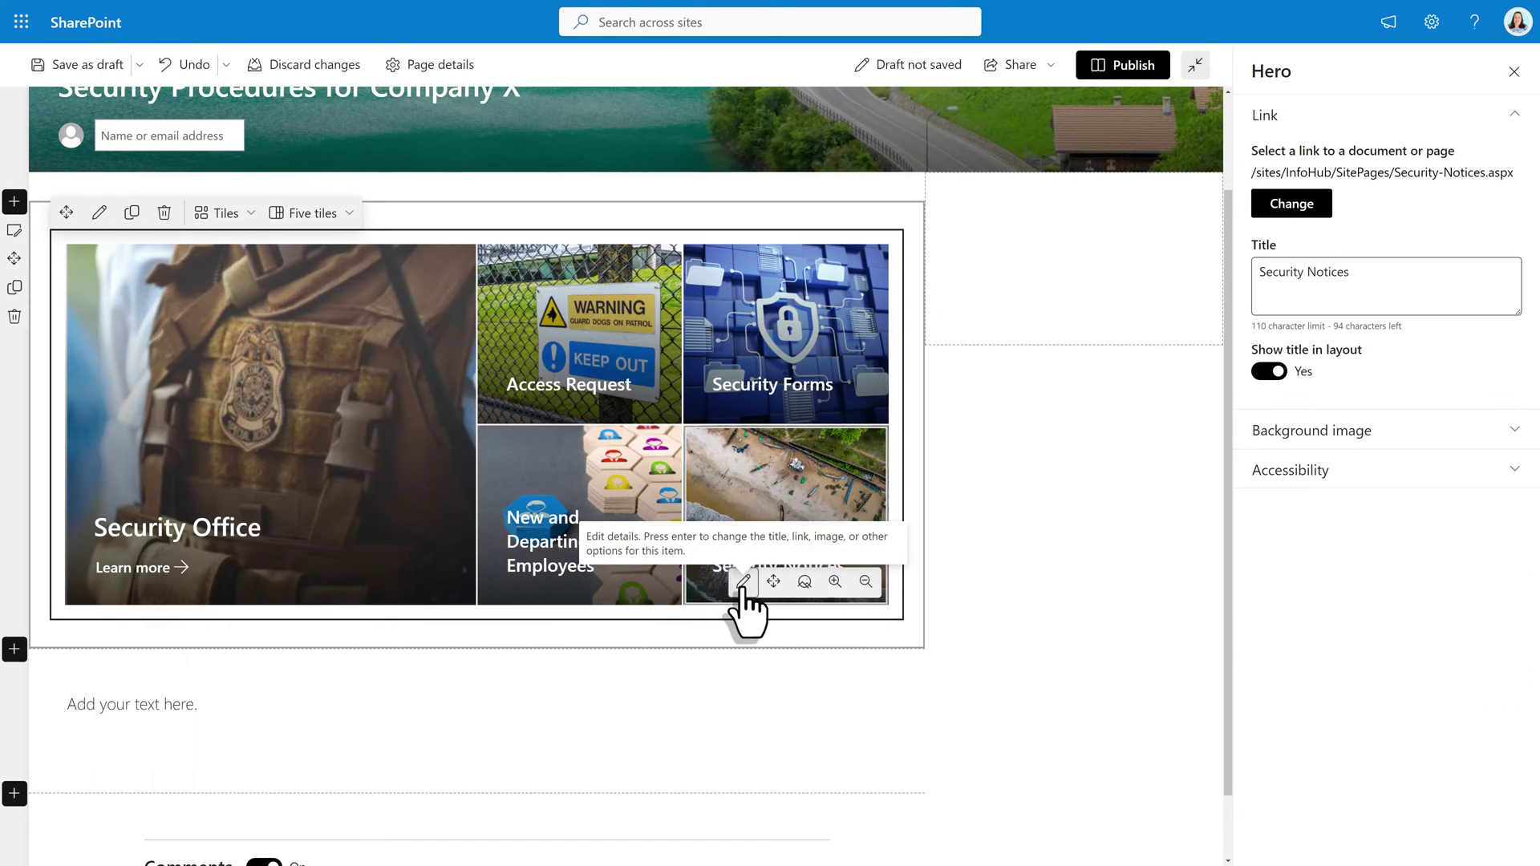
click(1268, 431)
click(1261, 504)
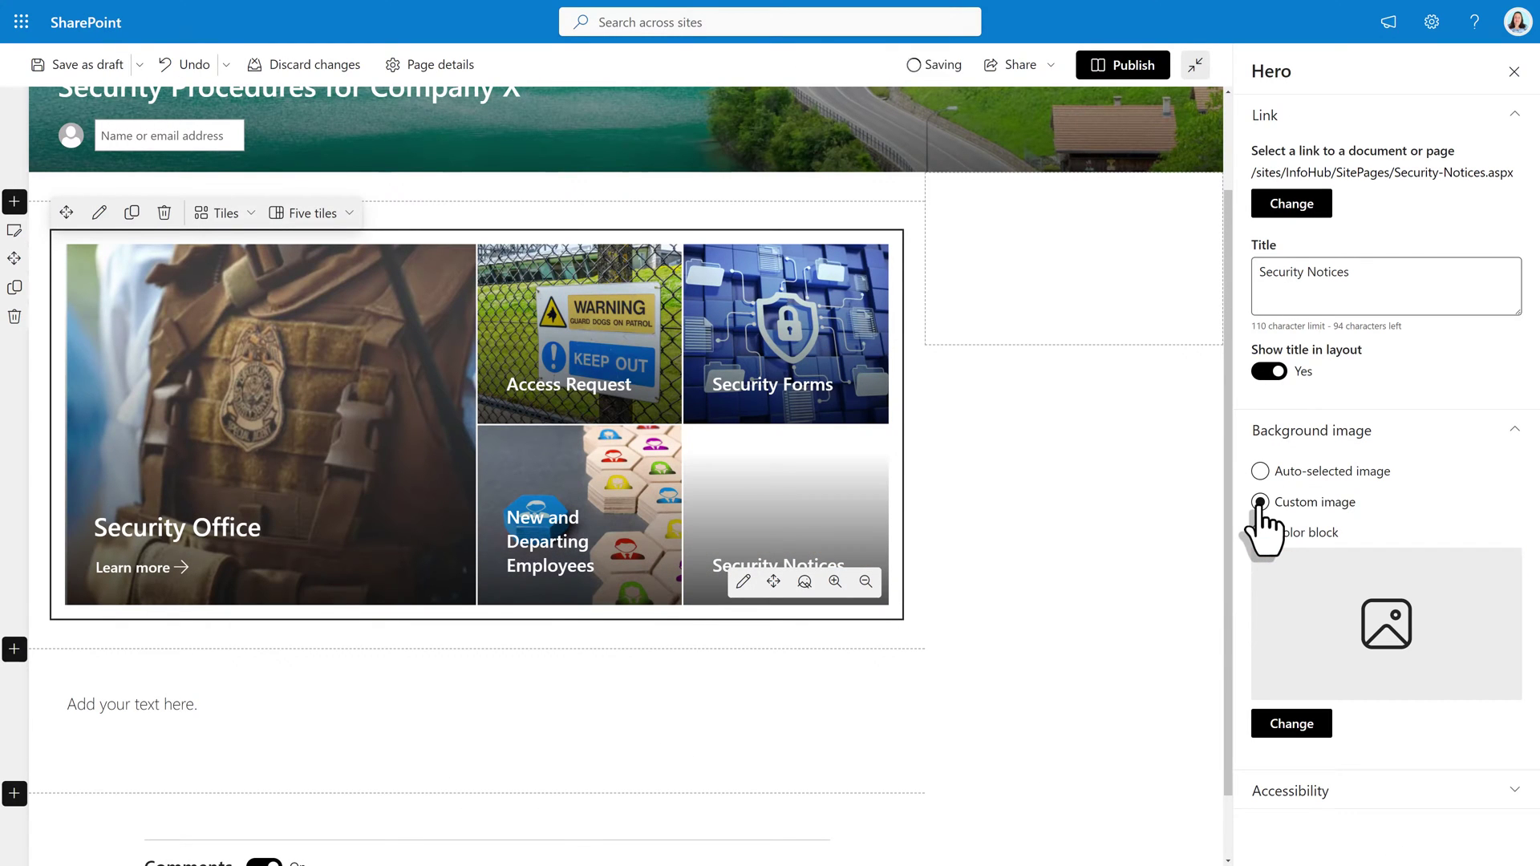
click(1291, 724)
click(233, 394)
click(229, 355)
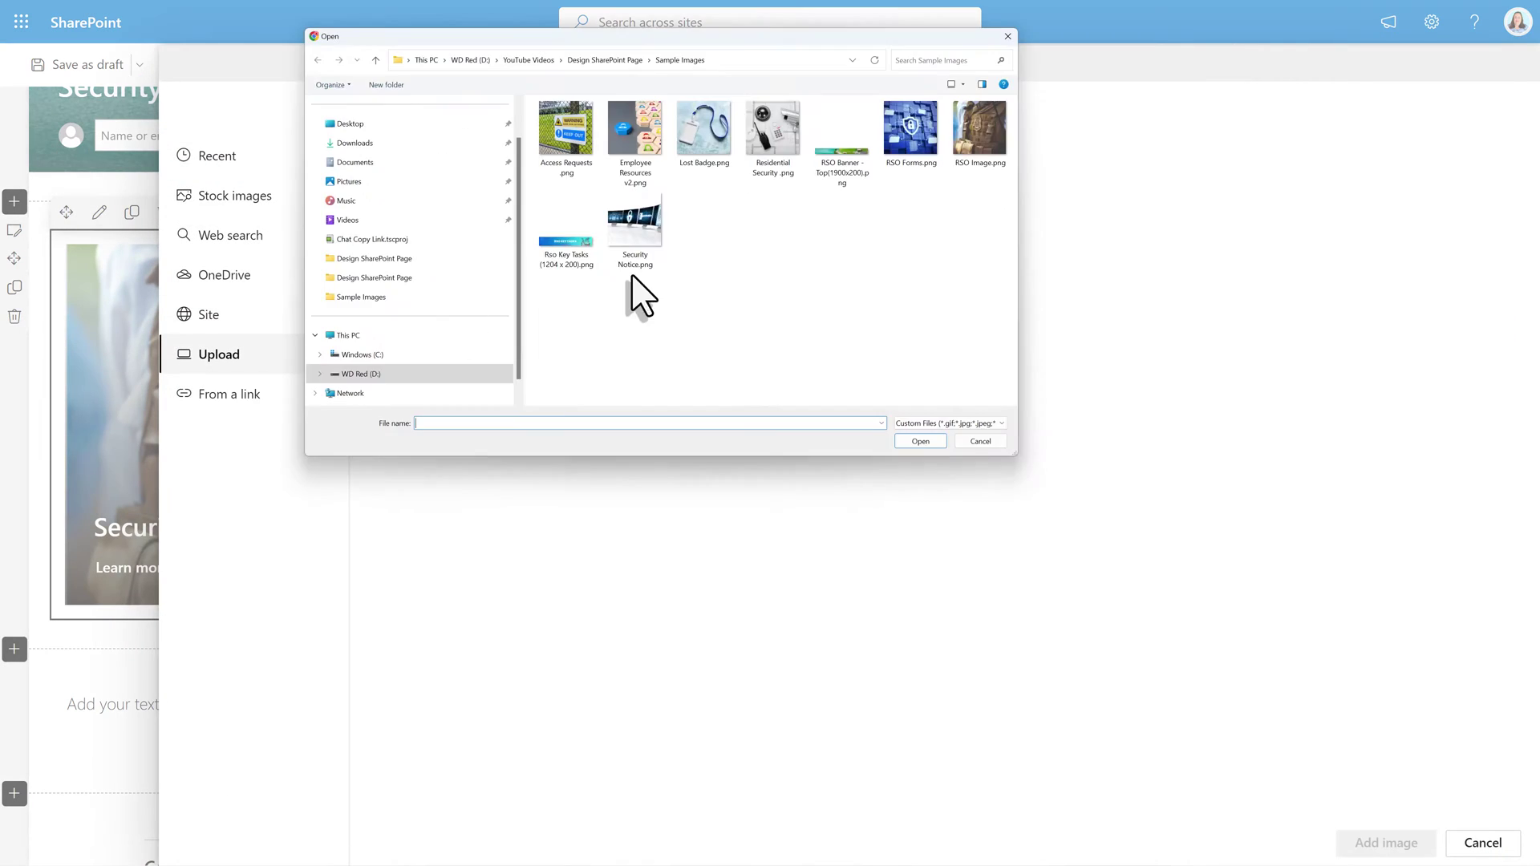
click(634, 224)
click(921, 442)
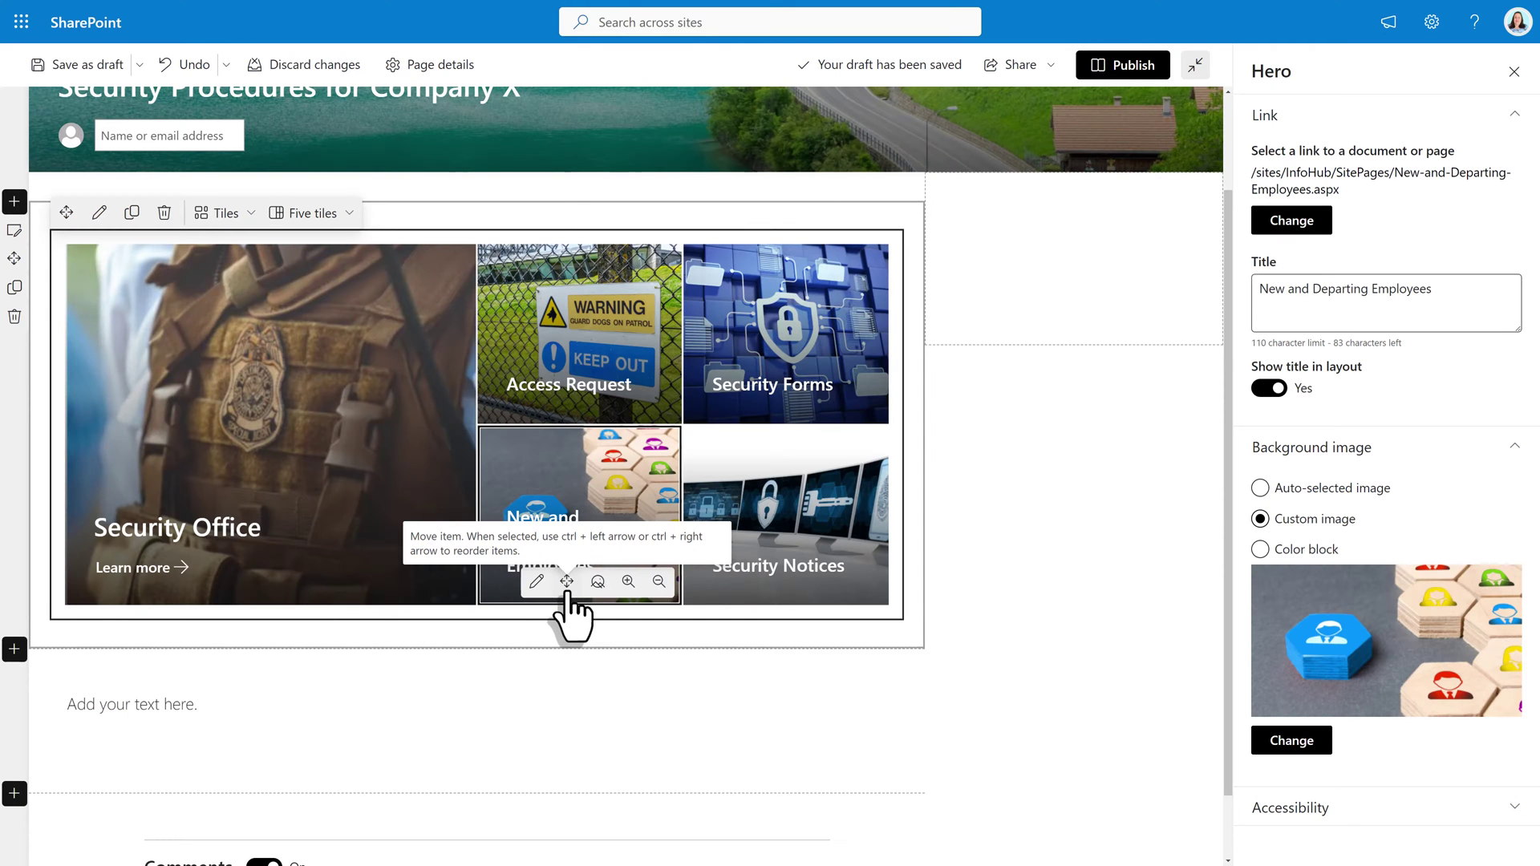
Step: Drag New and Departing Employees and Security Notices to the top row, Security Forms and Access Request below
drag(567, 581, 566, 398)
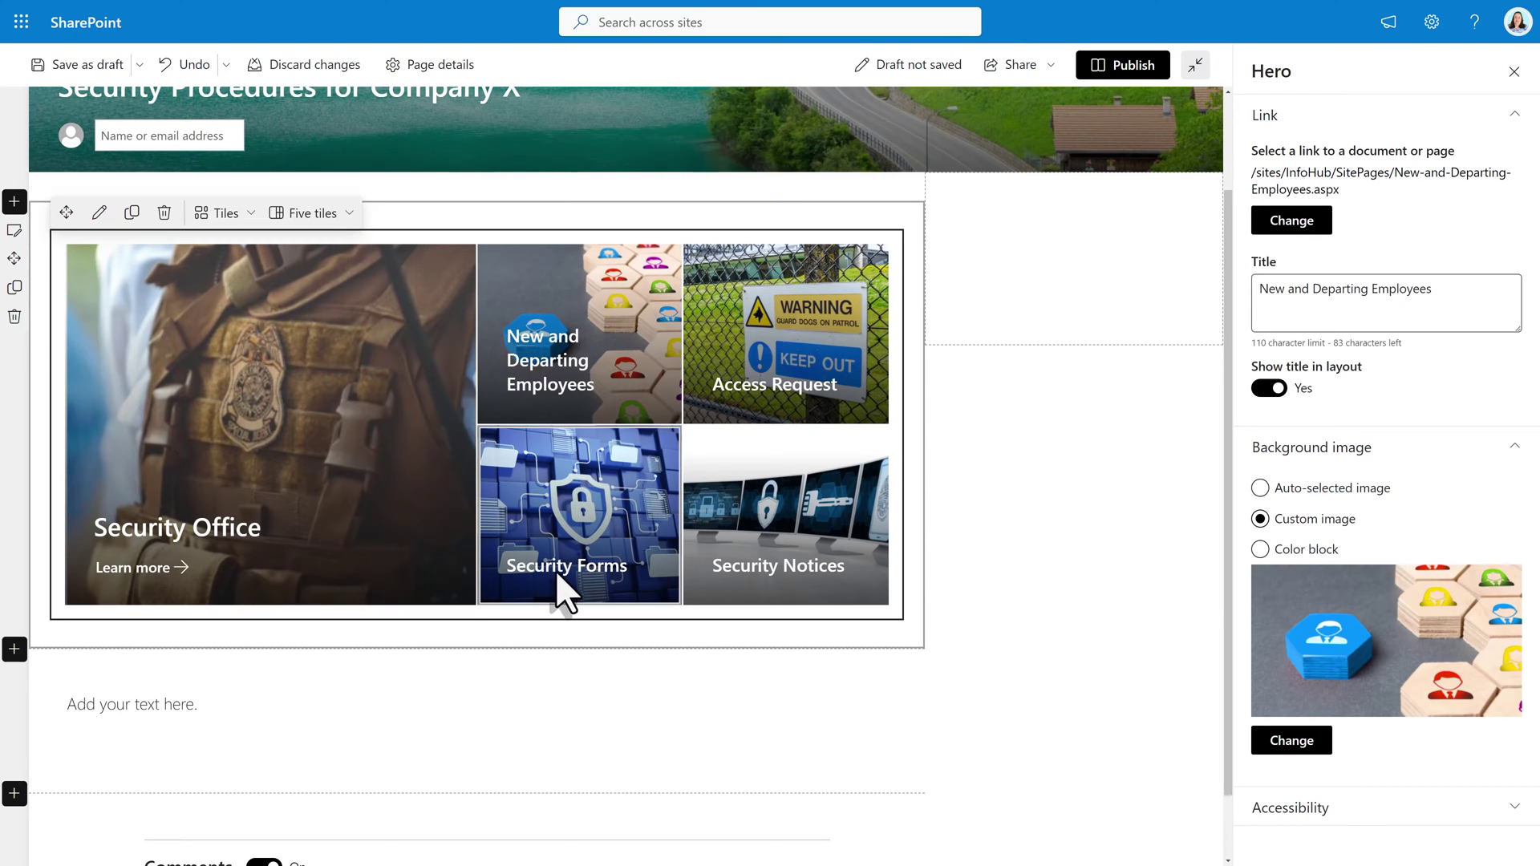
drag(787, 579, 793, 411)
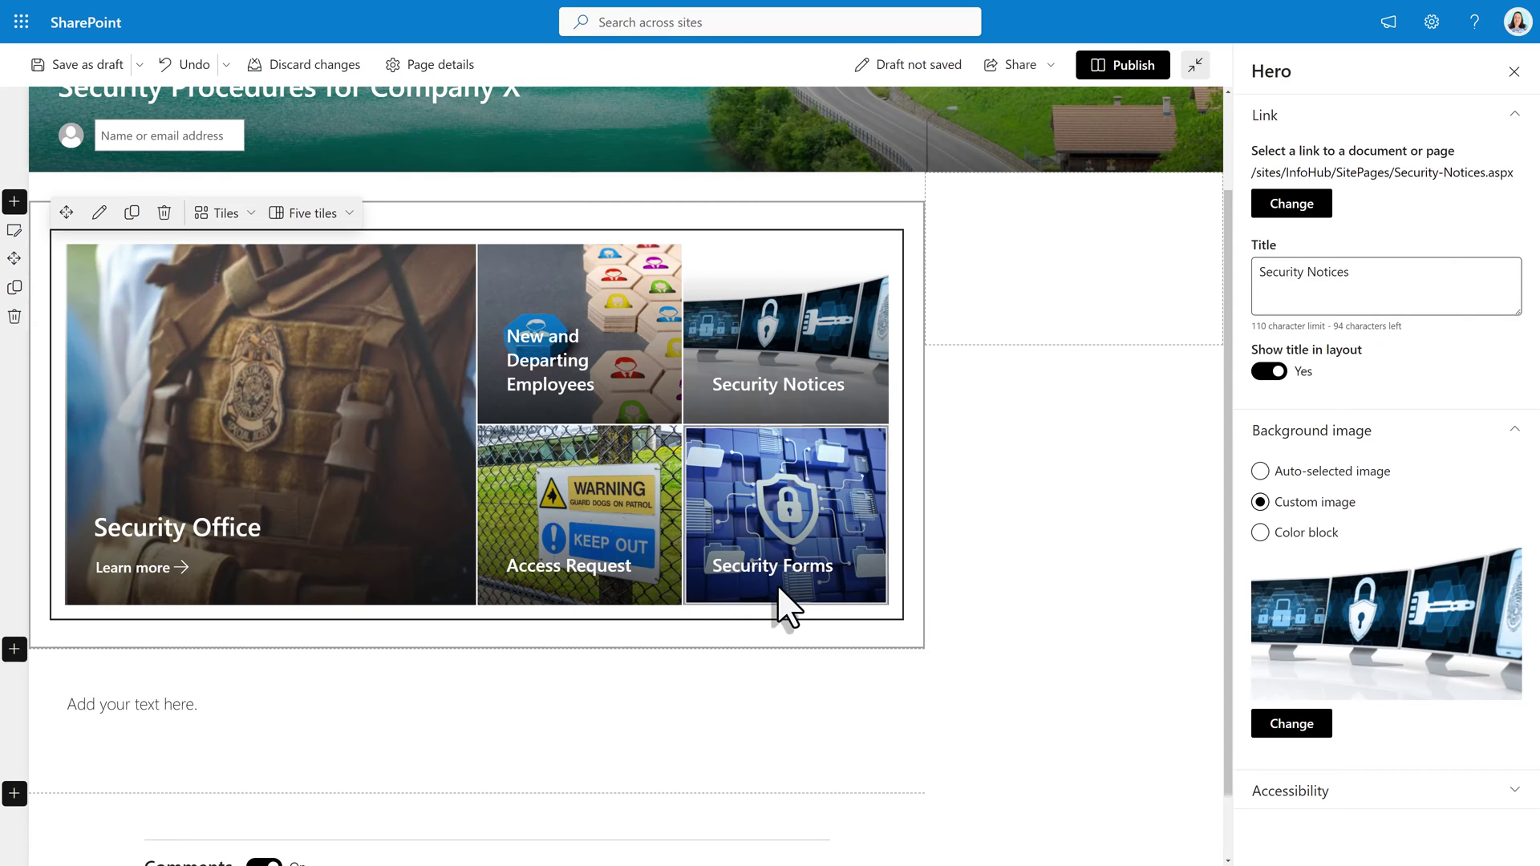
drag(780, 598, 593, 582)
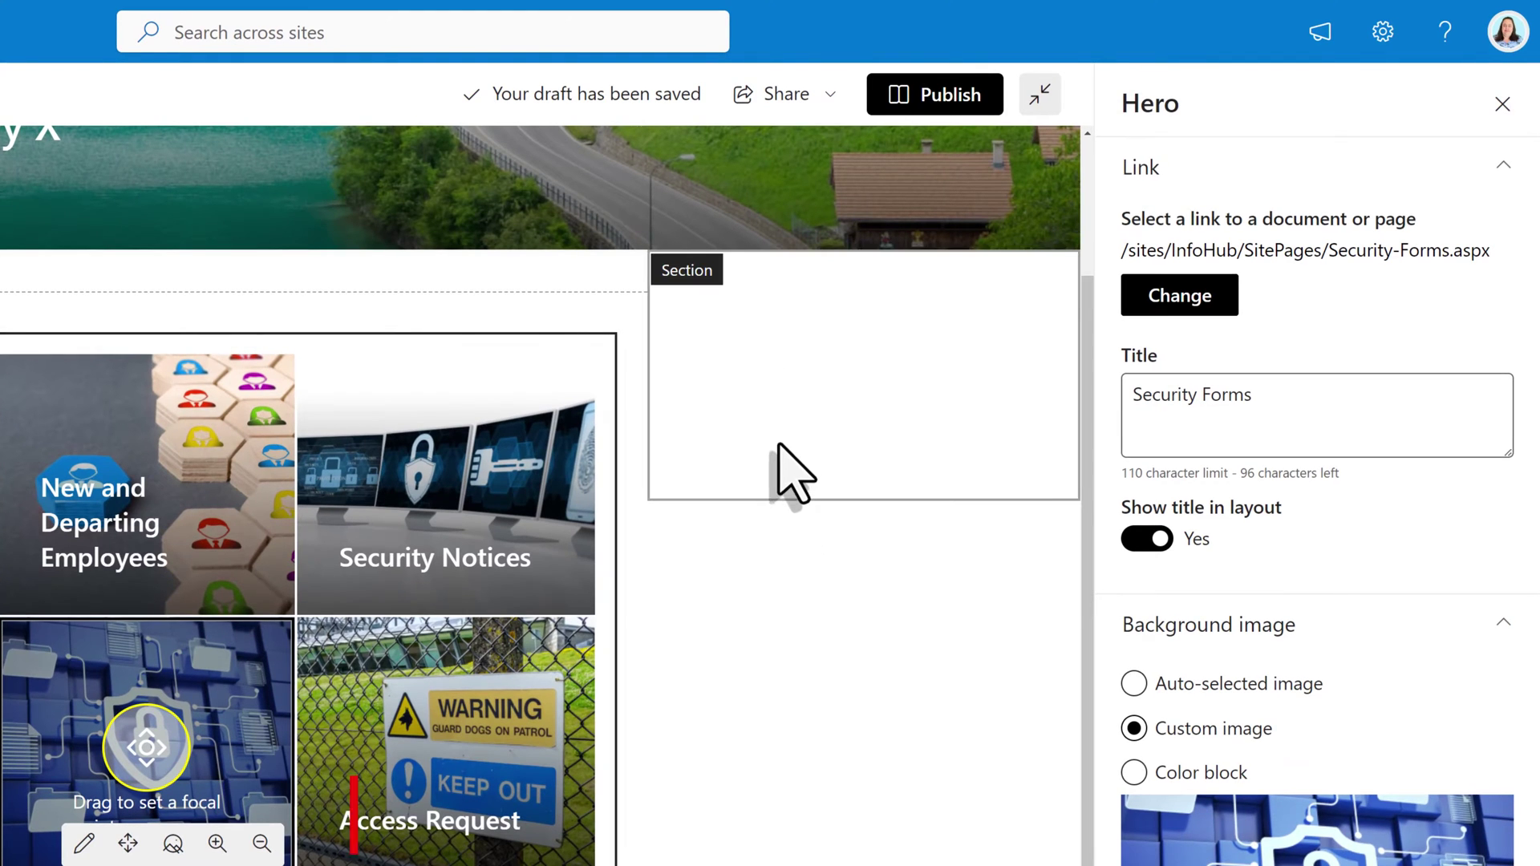
Step: Add a Countdown Timer web part to the empty right-hand section by searching 'count'
click(793, 467)
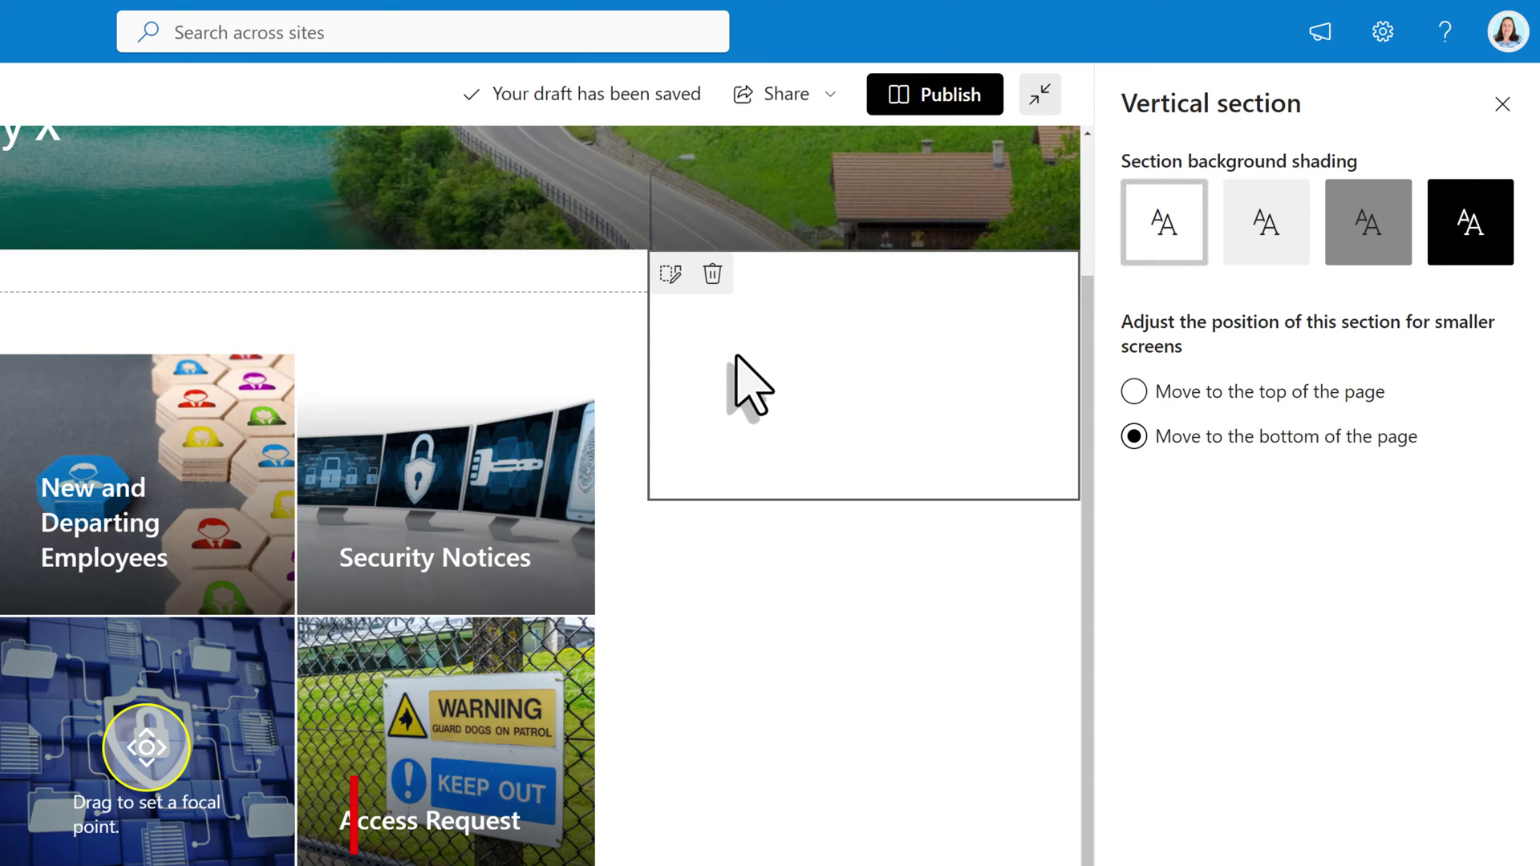
mouse_move(850, 309)
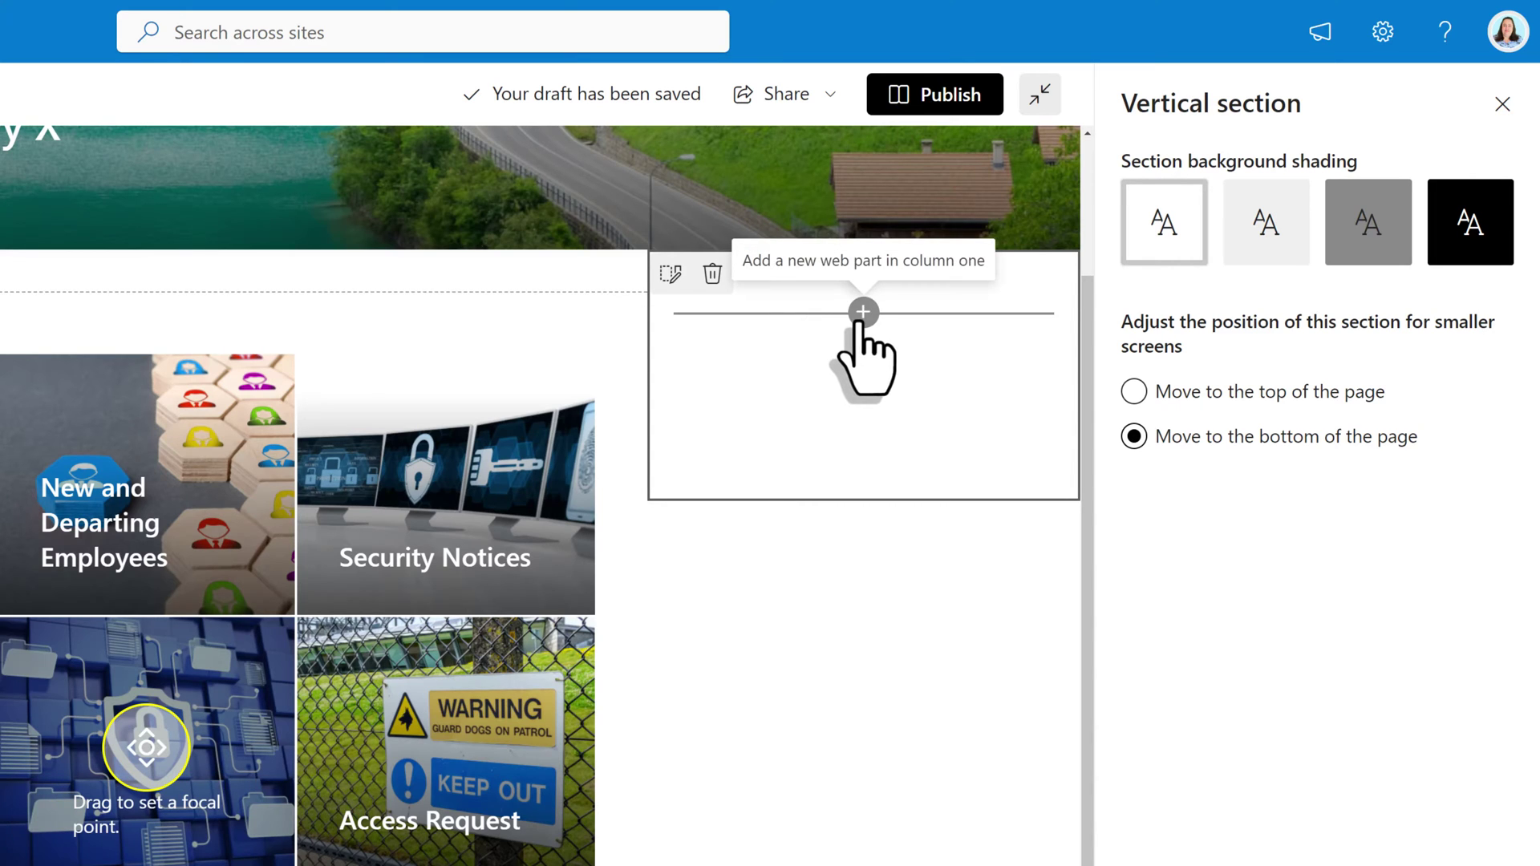
click(863, 313)
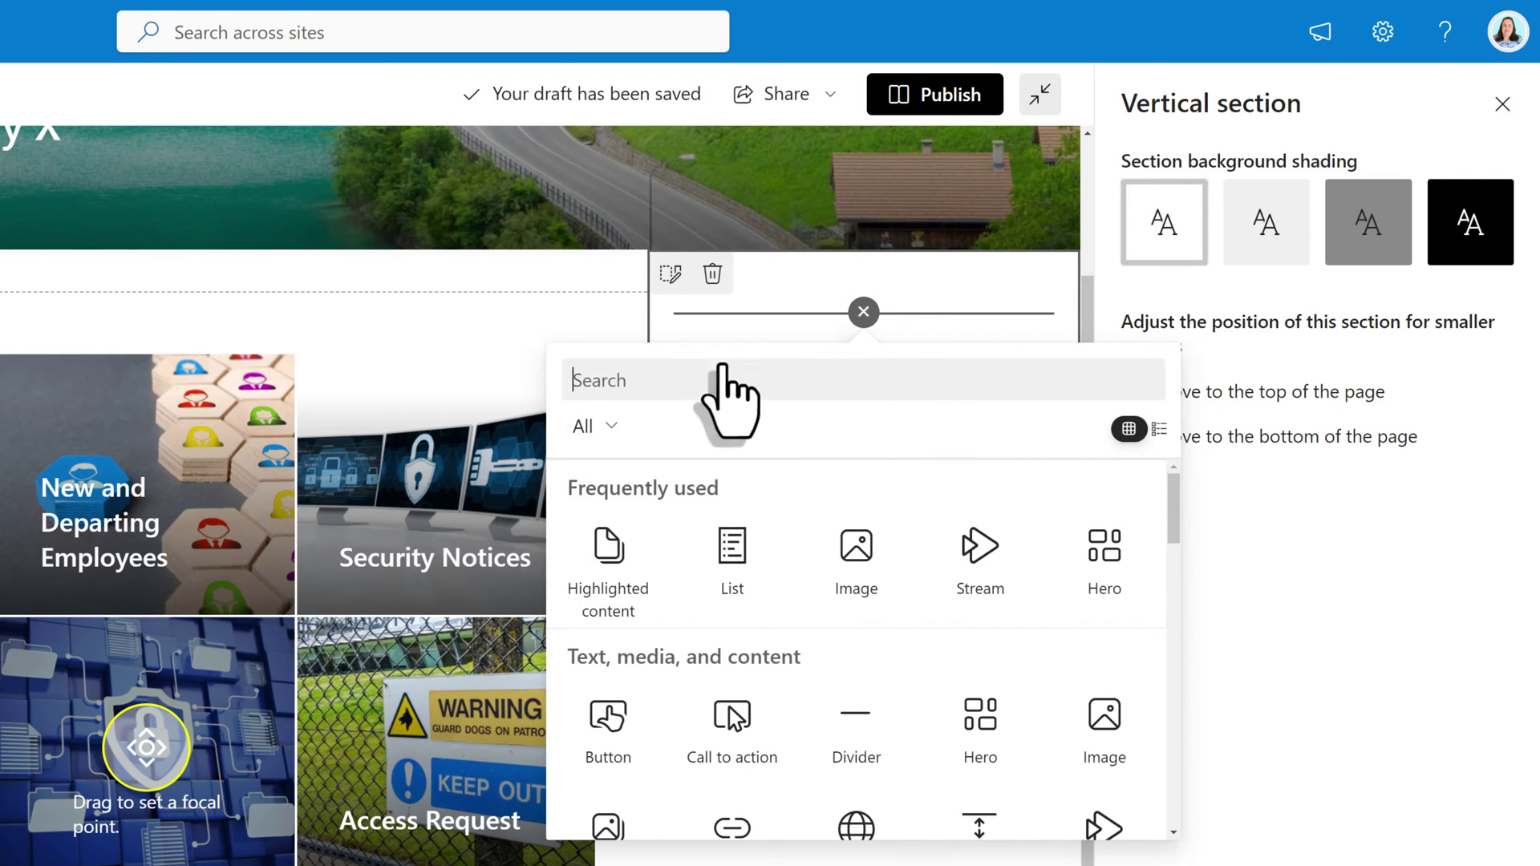
text(count)
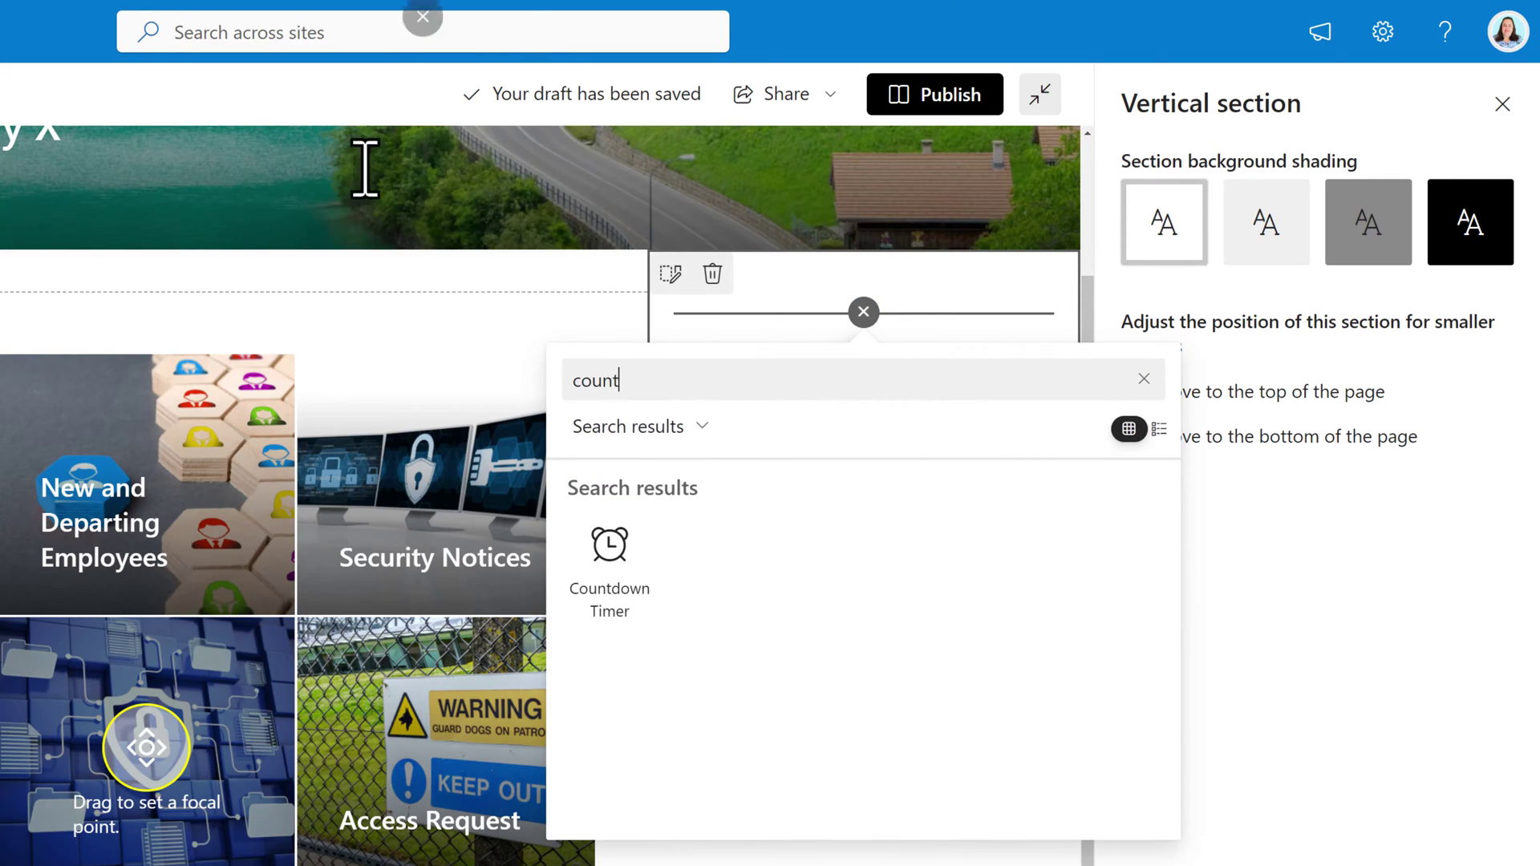
click(621, 586)
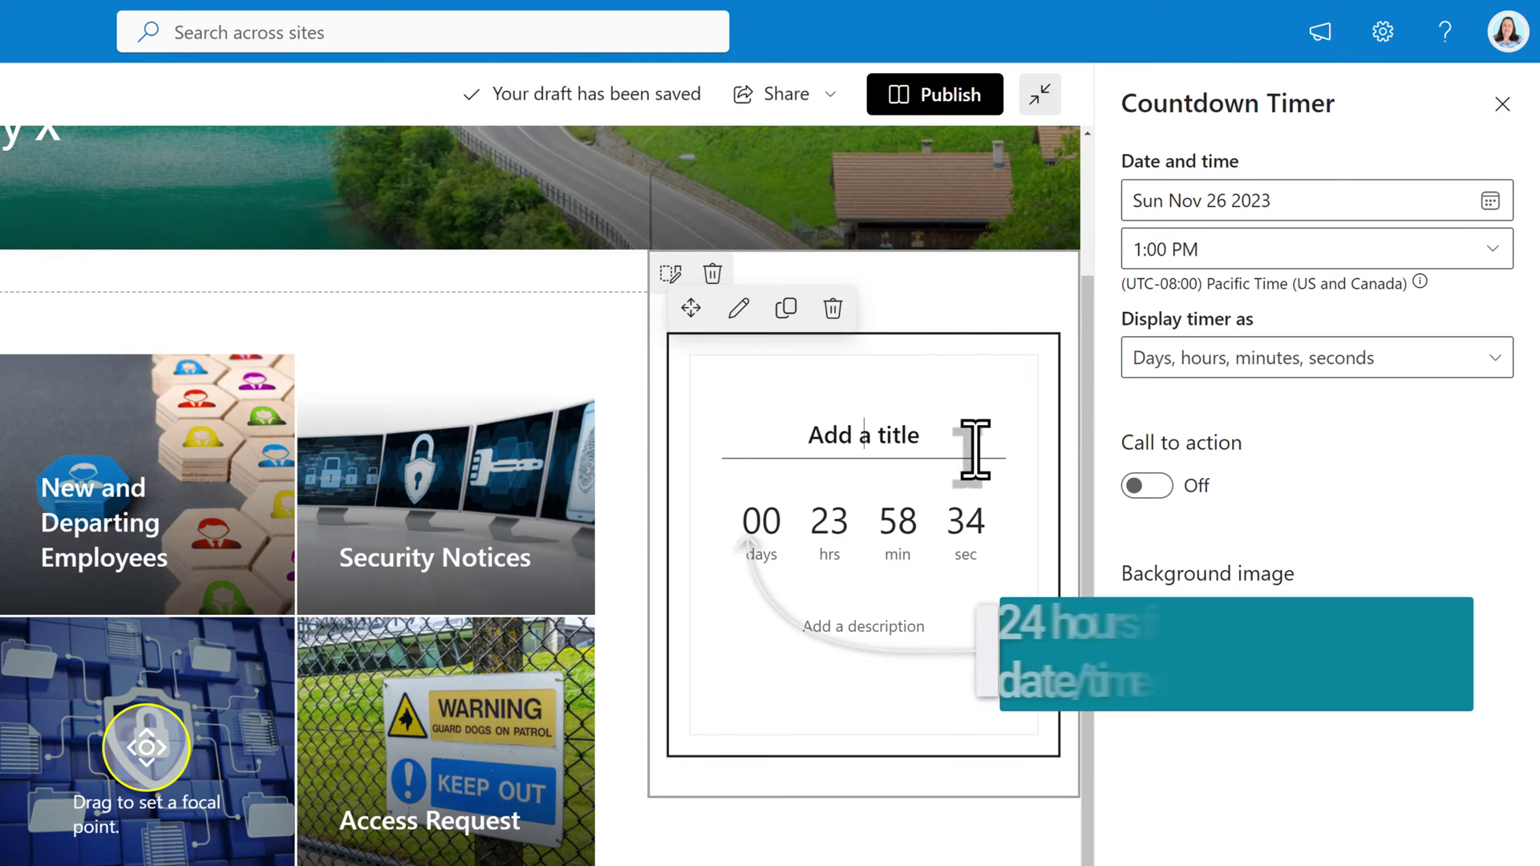
Step: Title the countdown timer 'New Arrival Security Brief'
text(New Arrival)
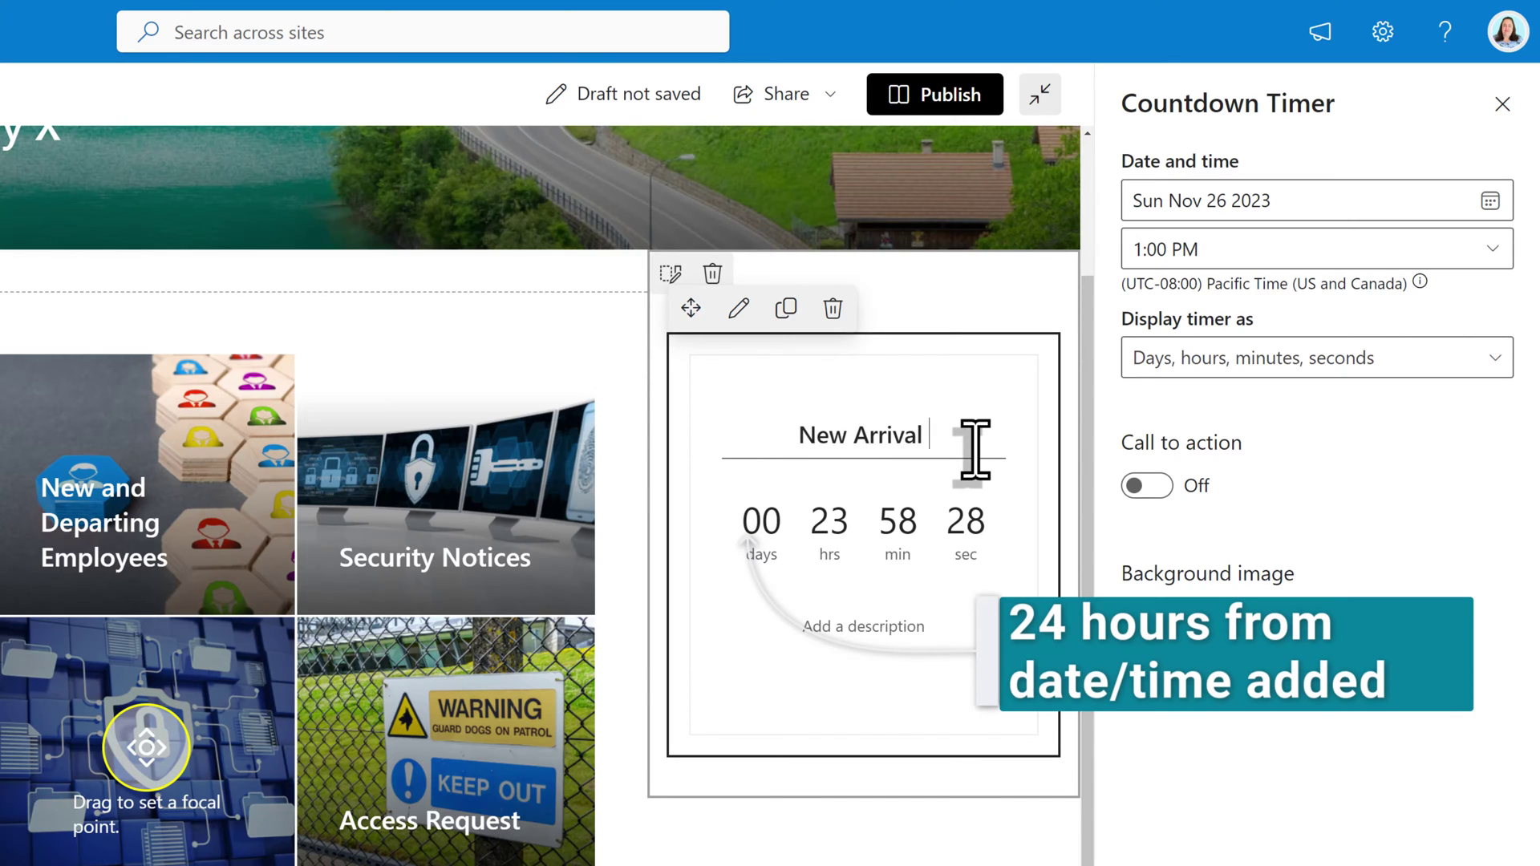
text(Security Brief)
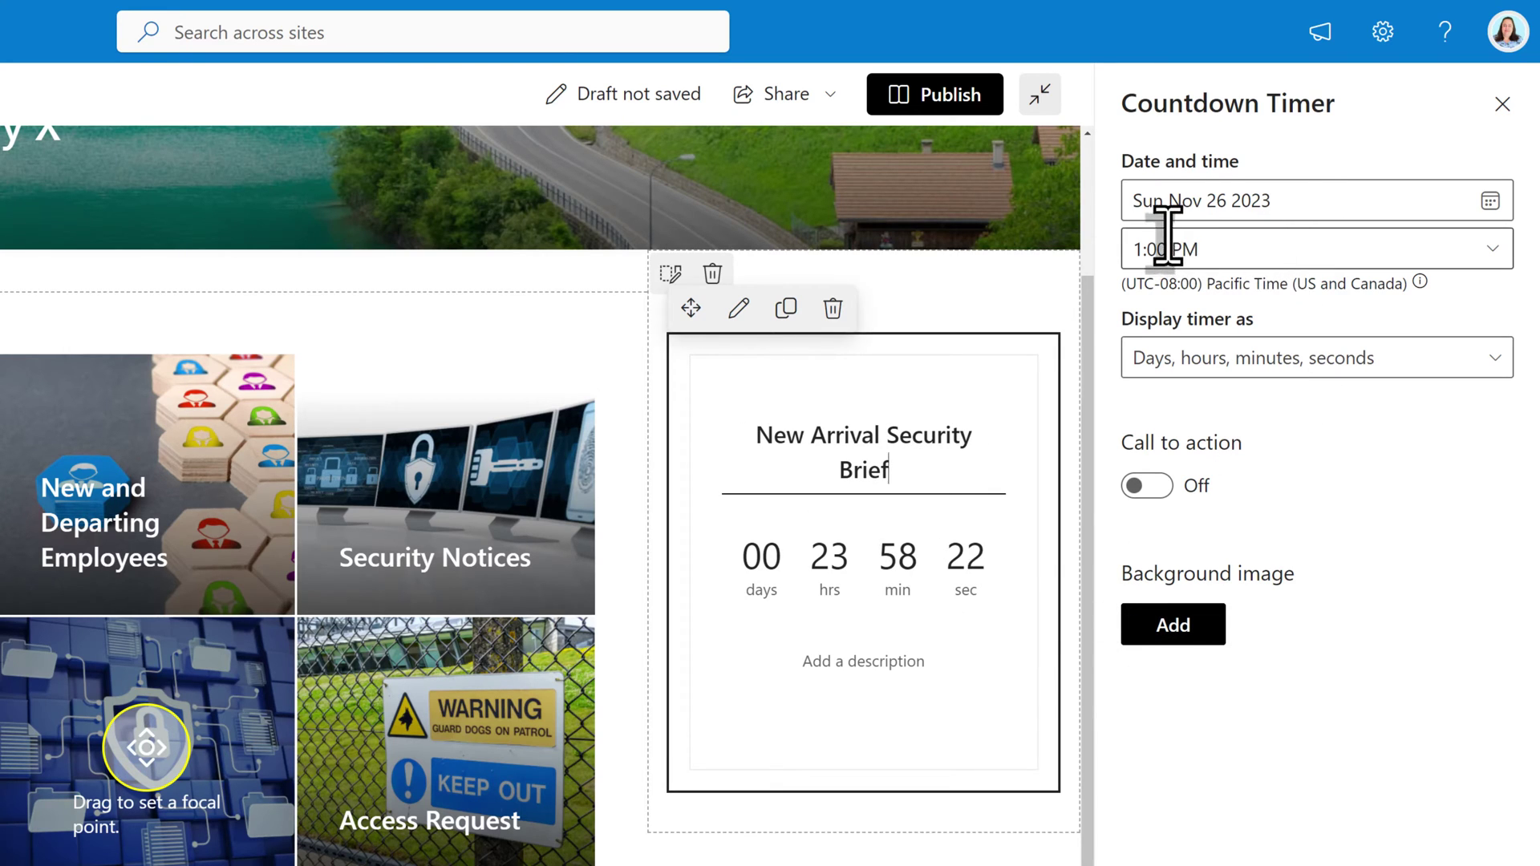
click(772, 737)
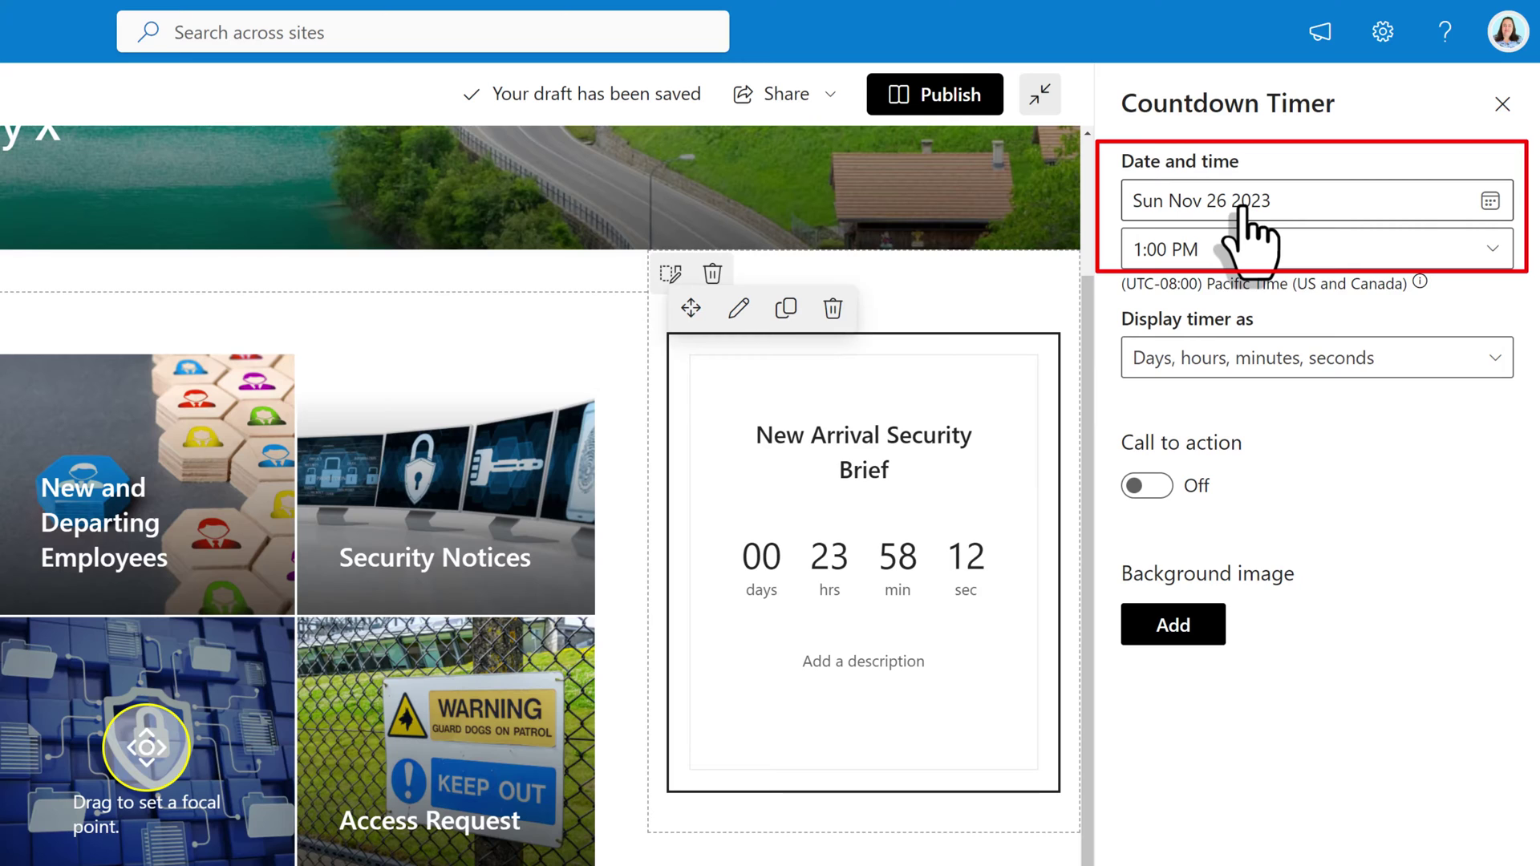
Step: Set the countdown target to Mon Dec 11 2023 at 10:00 AM
click(1489, 200)
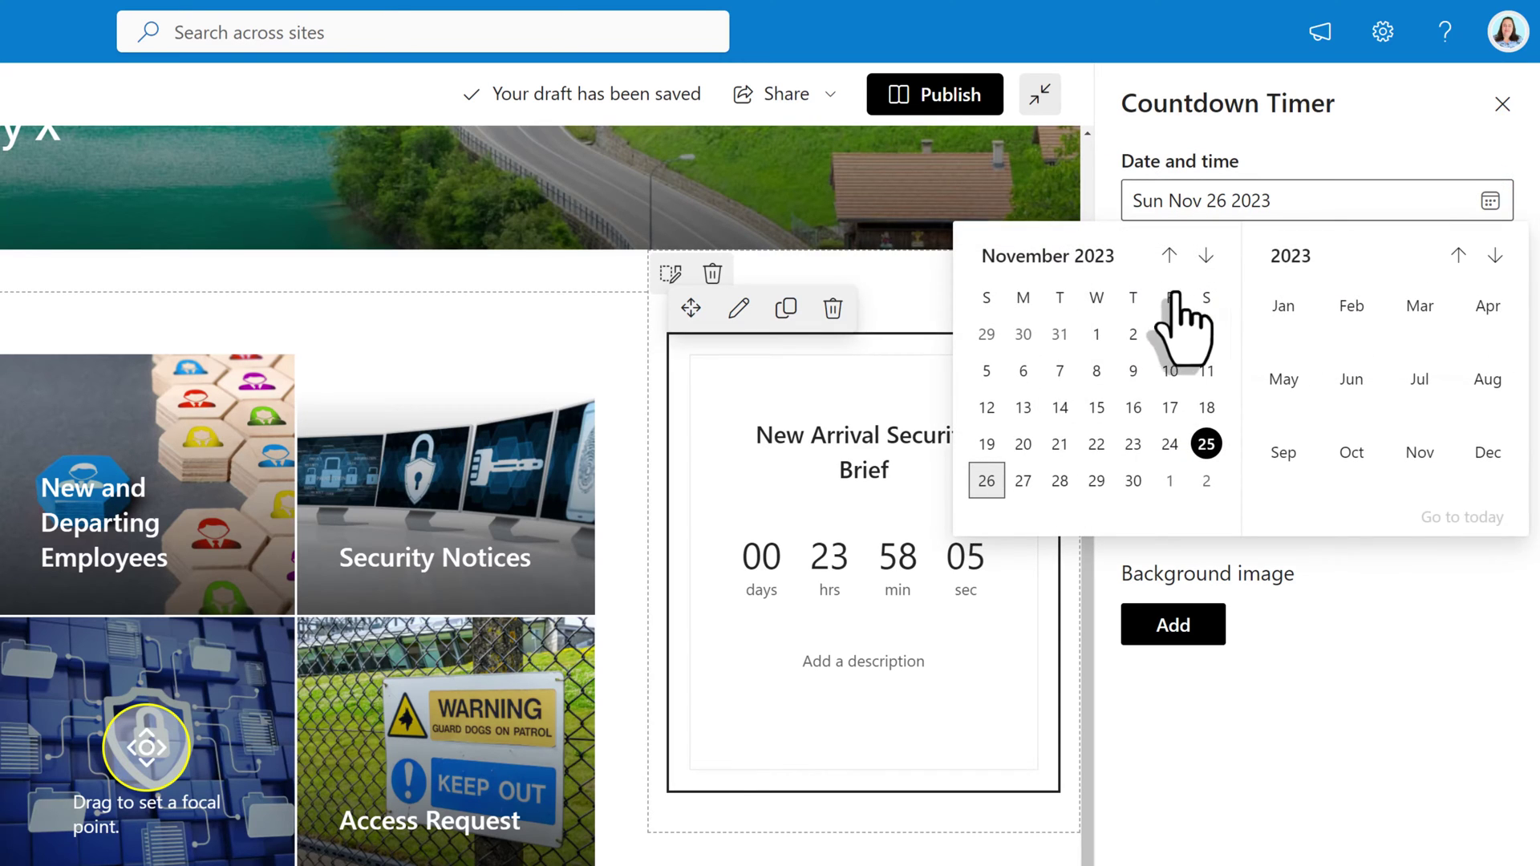
click(1486, 469)
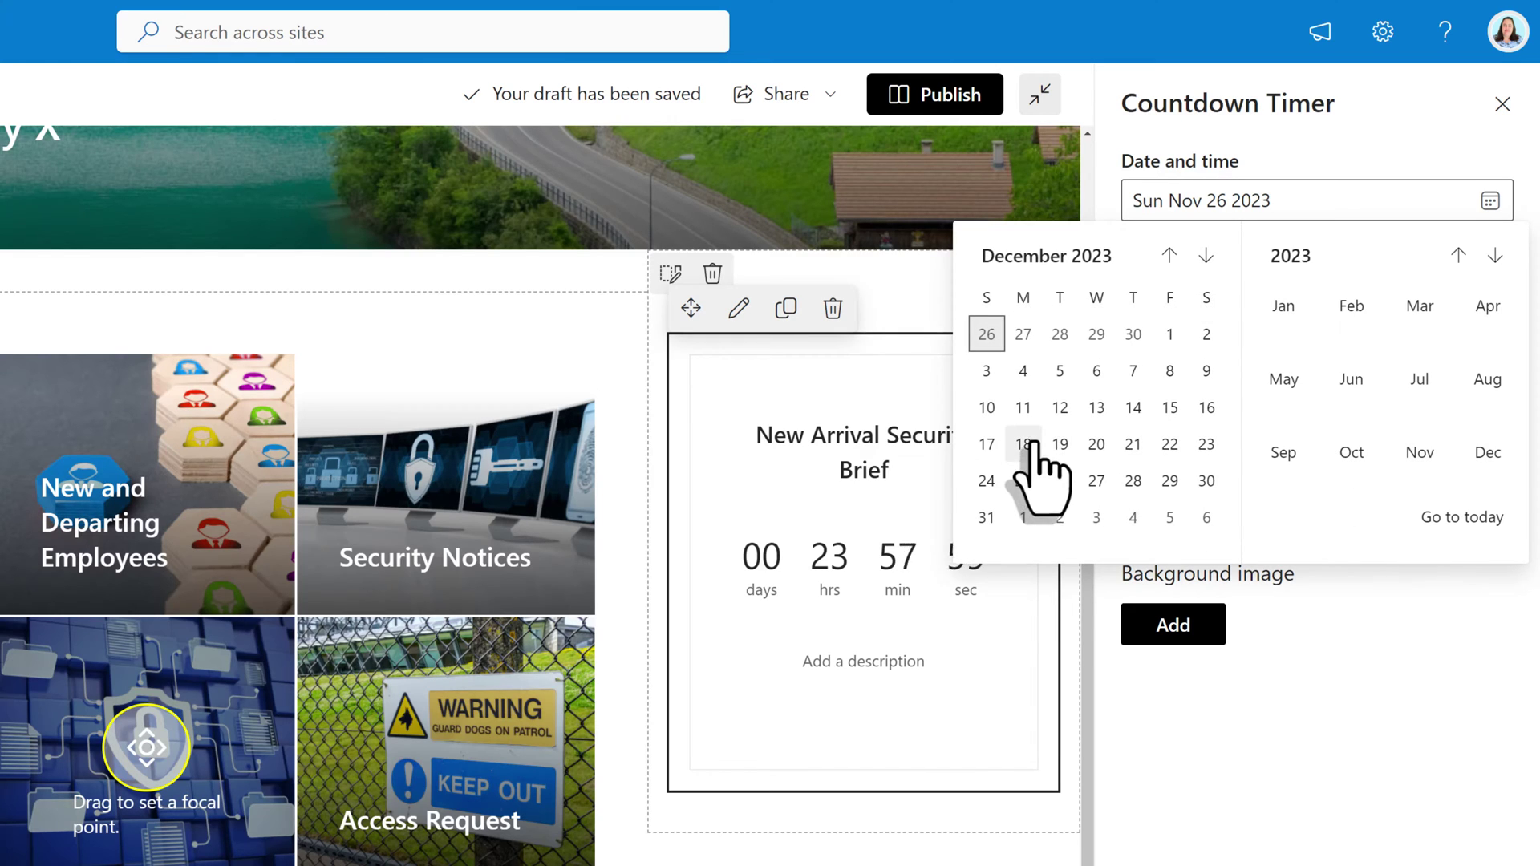
click(1023, 408)
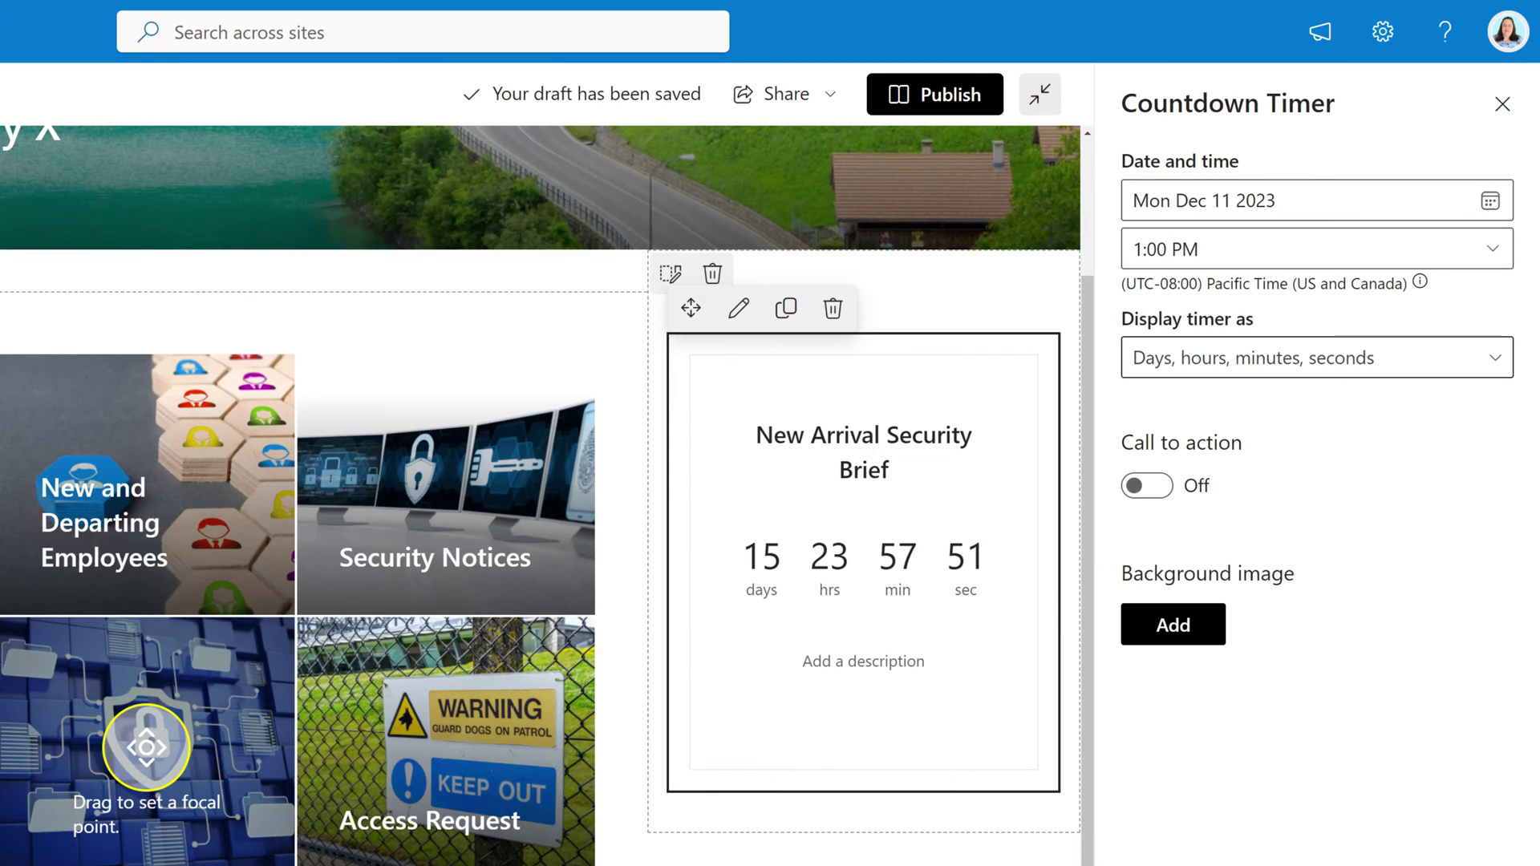
click(1486, 252)
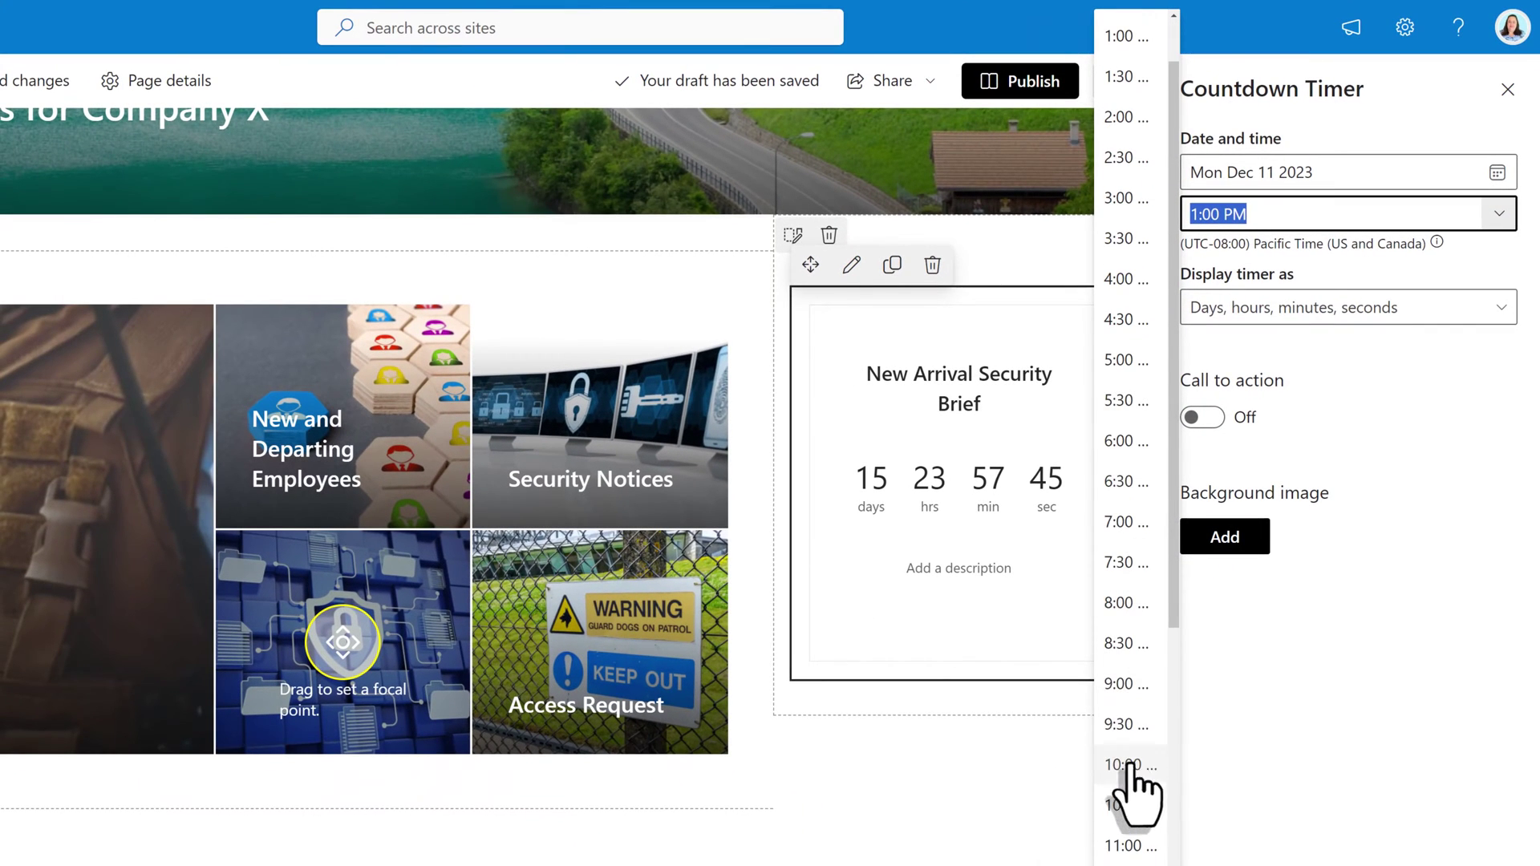
click(1131, 795)
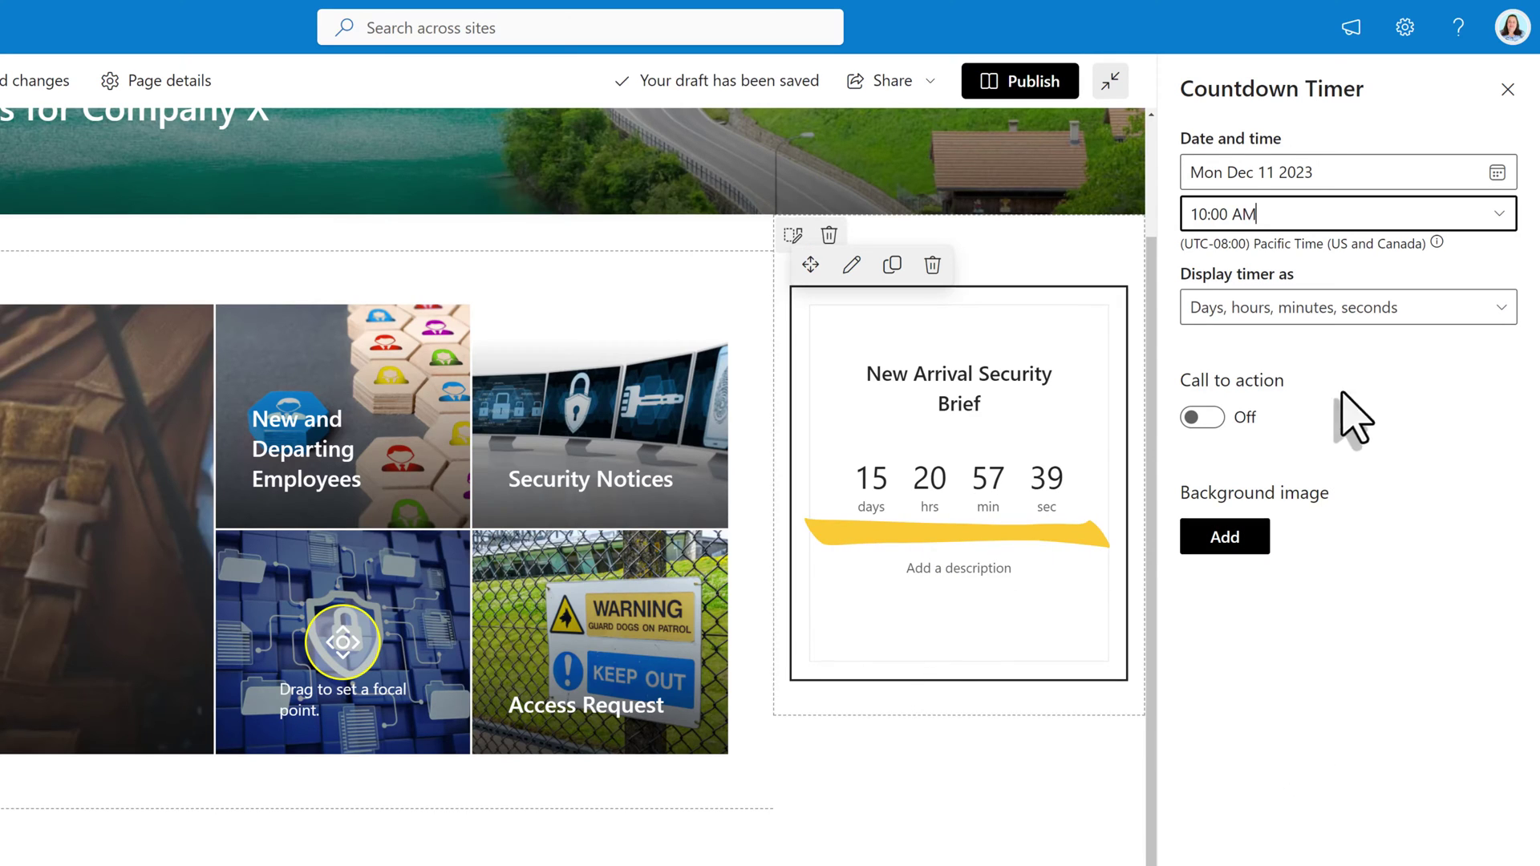
Step: Turn on the call to action with a 'Read More' button linked to a SharePoint site page
click(1195, 417)
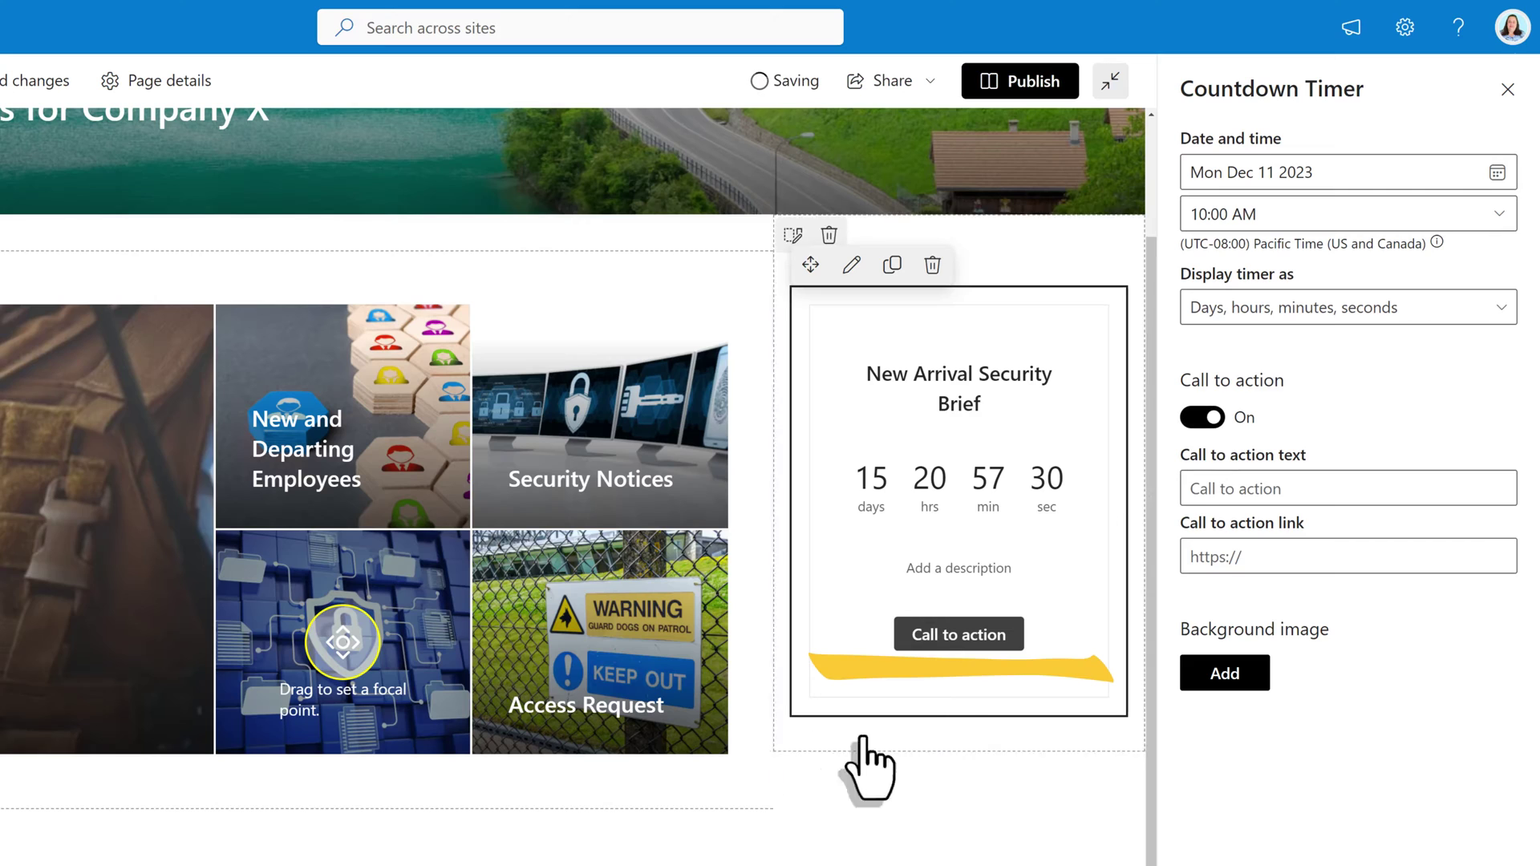
click(1264, 489)
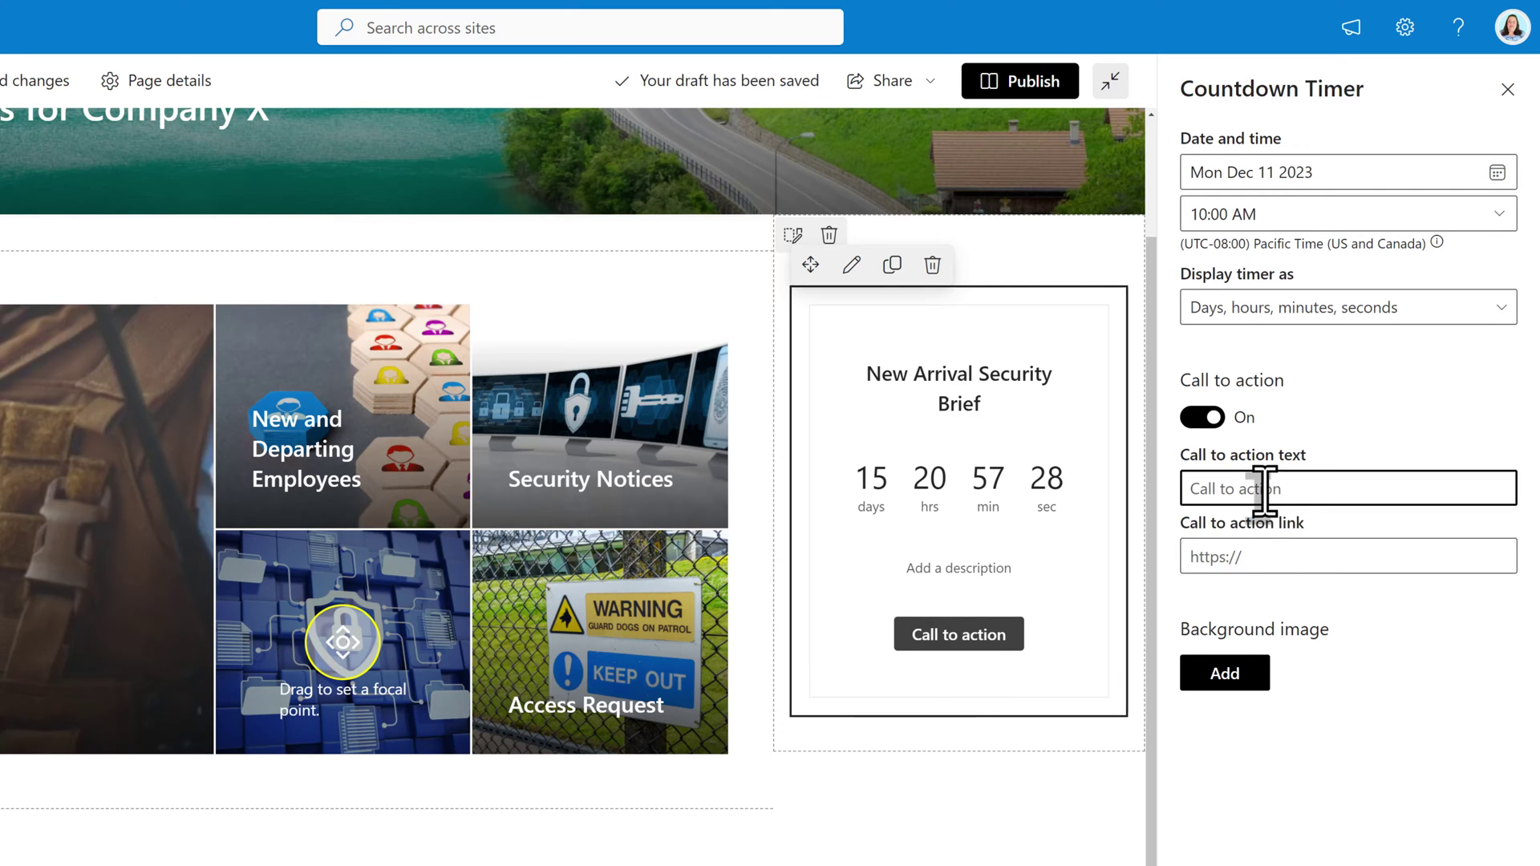
text(Read More)
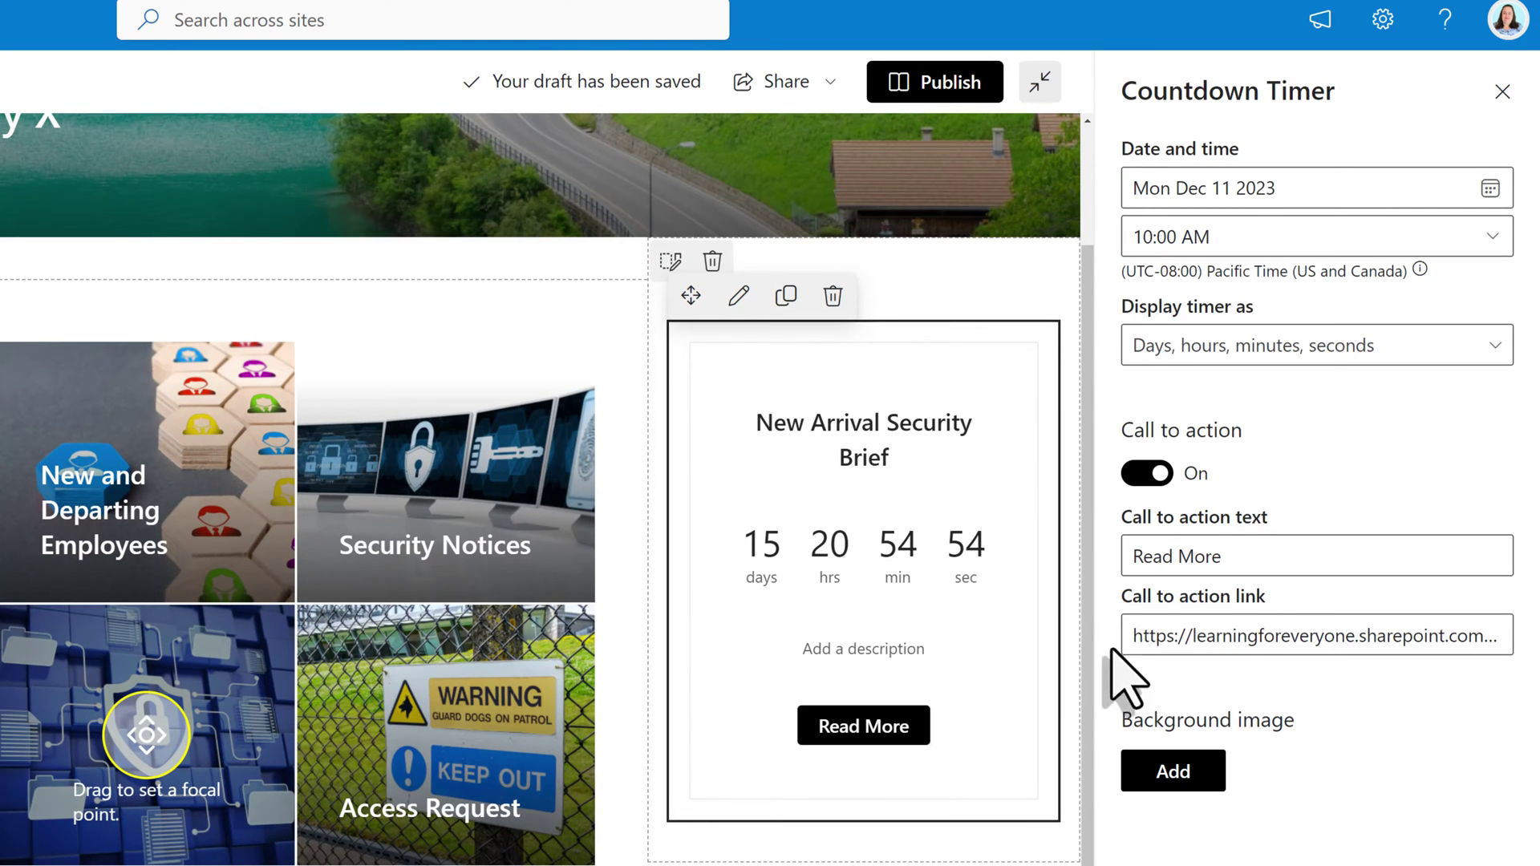
click(1165, 638)
click(1336, 798)
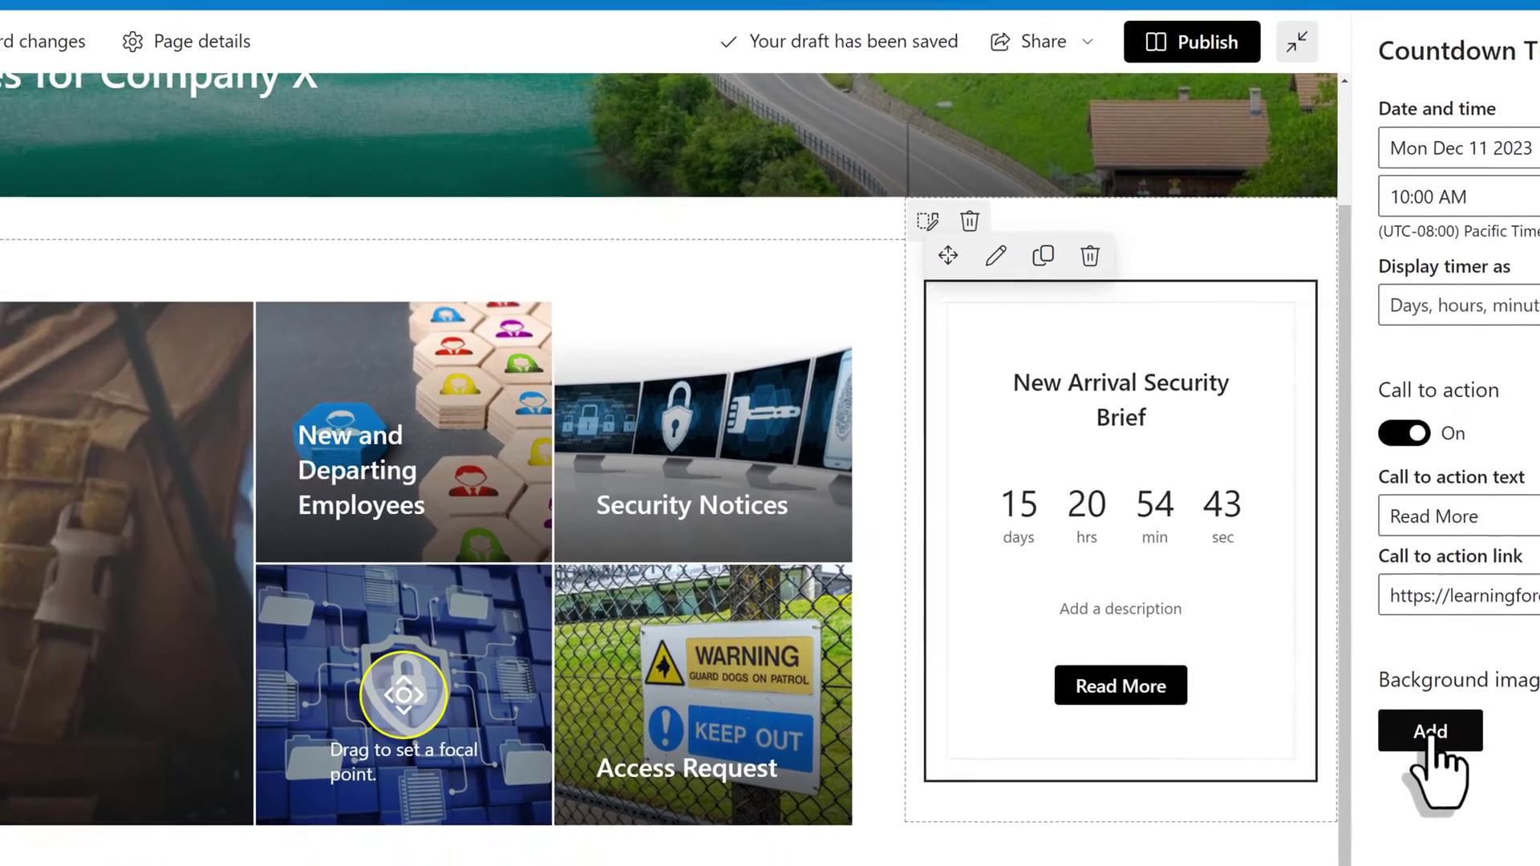
Step: Set the card background to the stock office meeting-room photo found by searching 'meeting'
click(1168, 776)
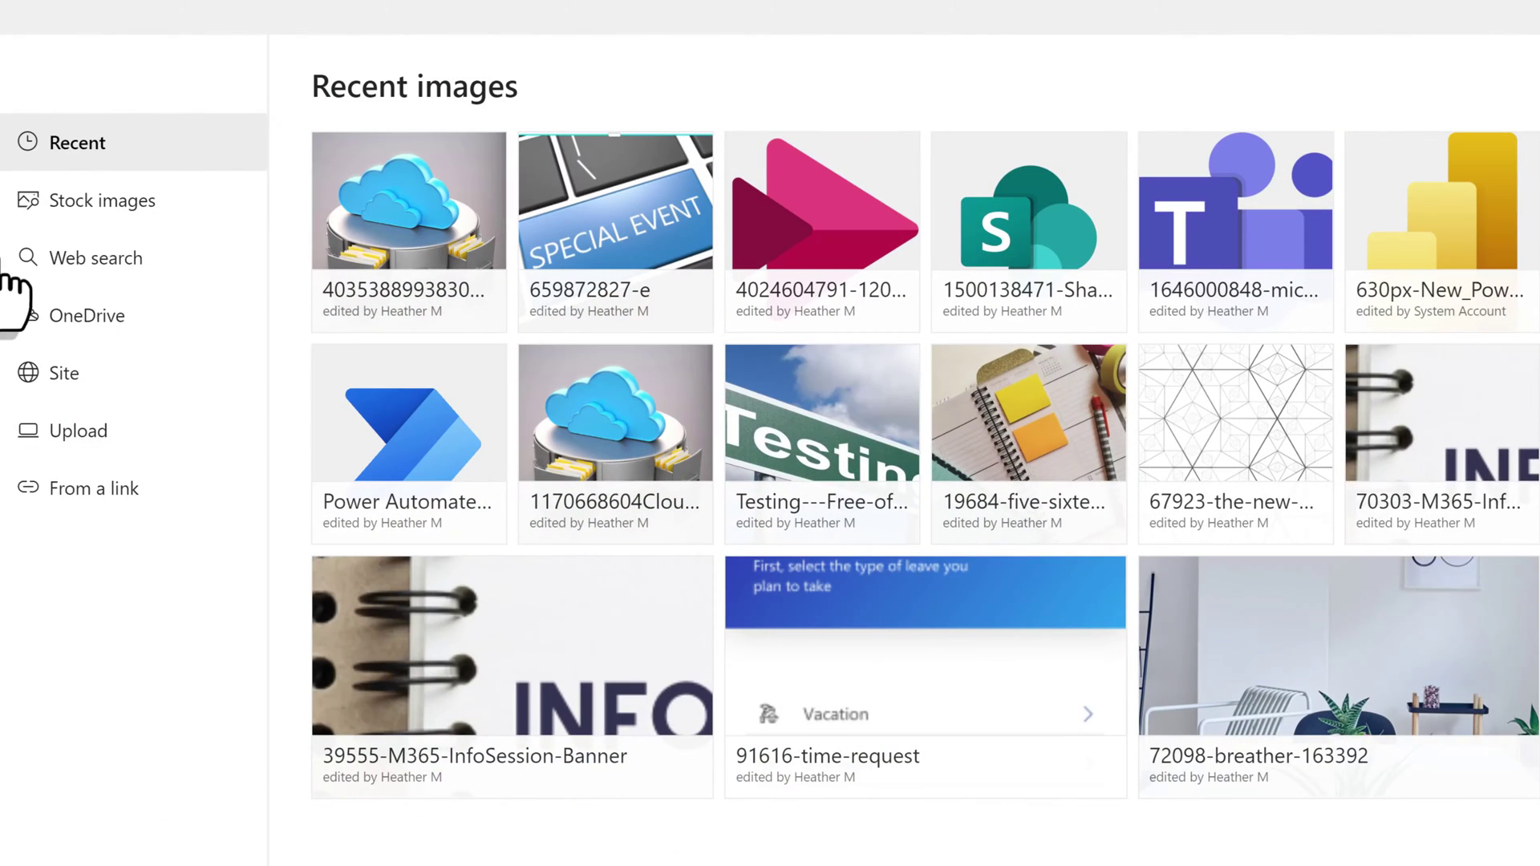
click(98, 207)
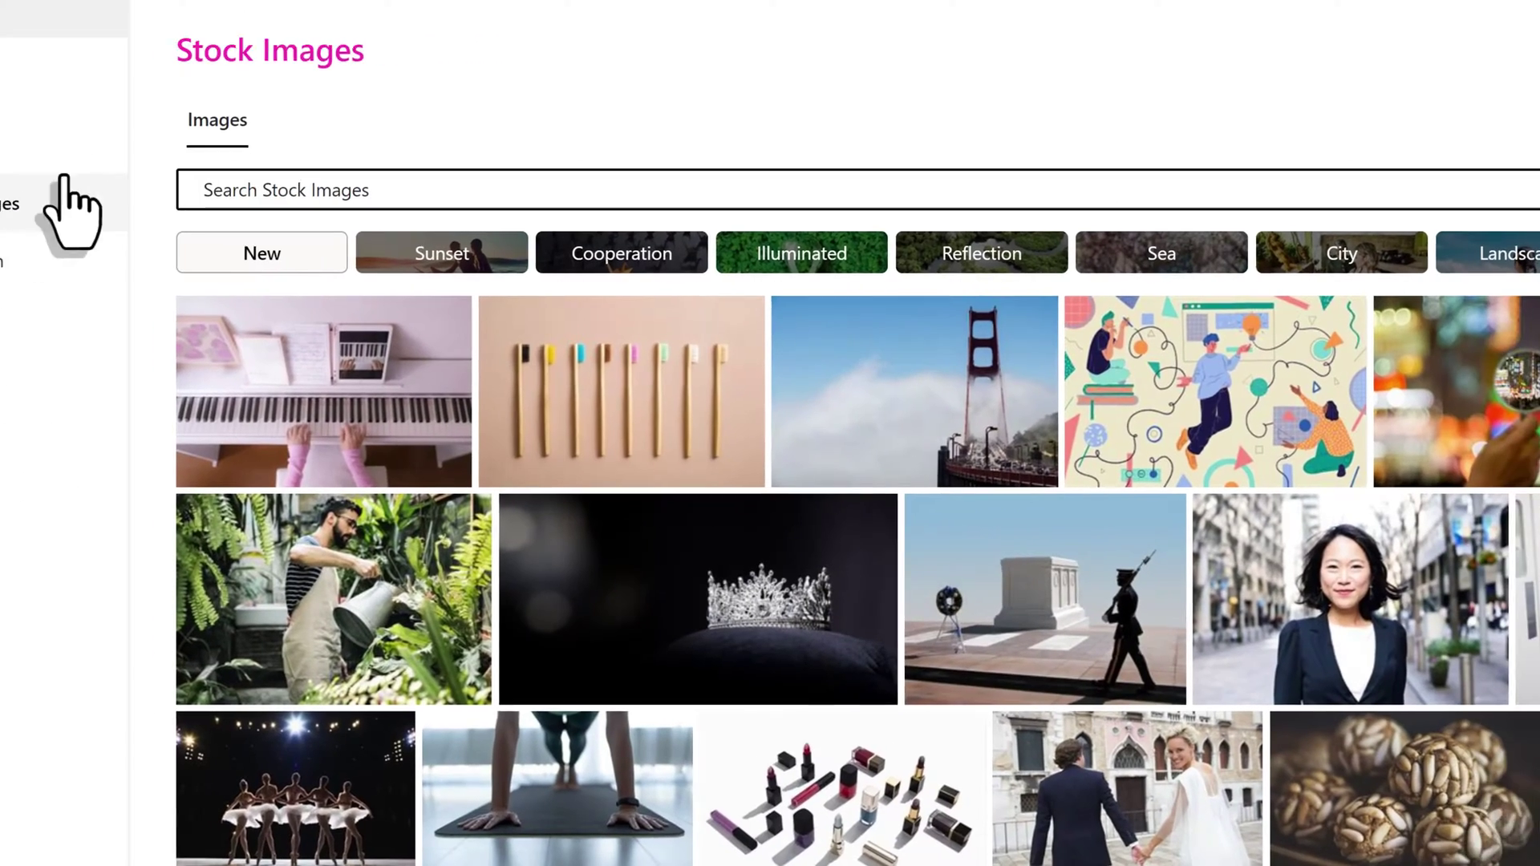
click(433, 198)
text(meeting)
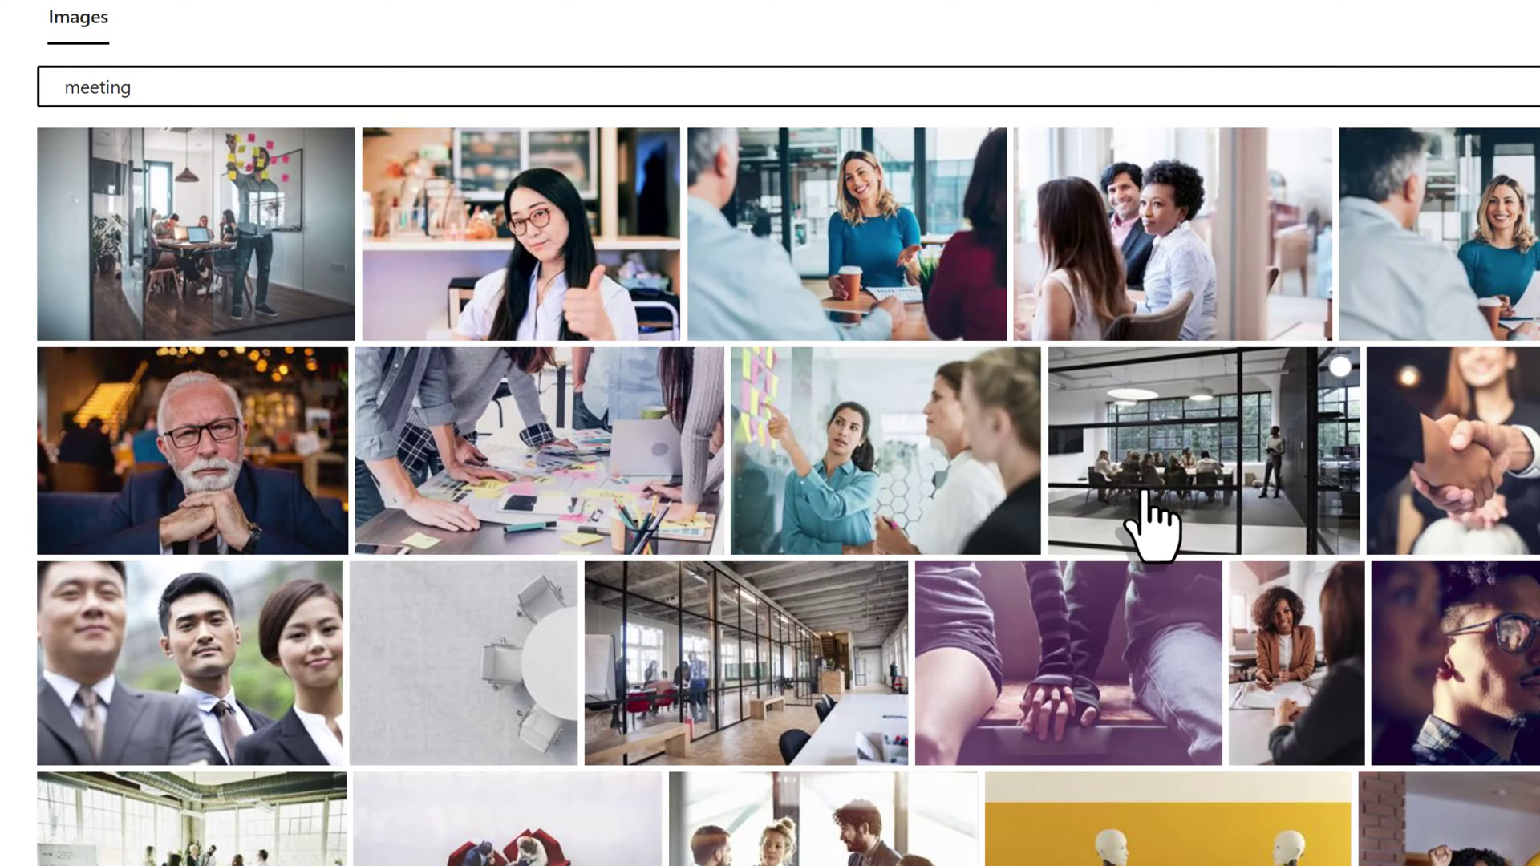
click(1339, 367)
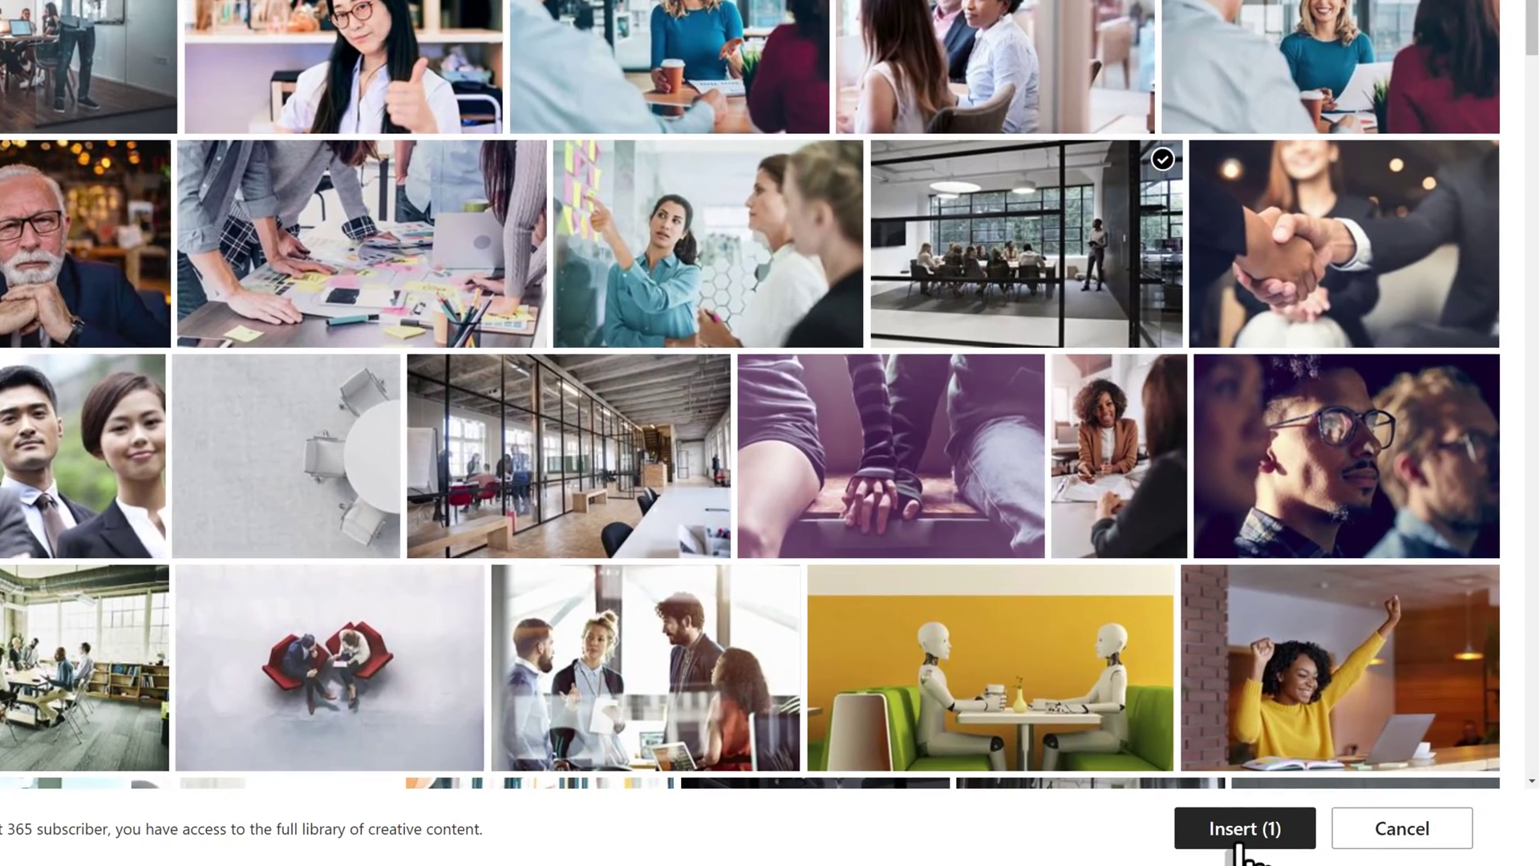
click(1243, 830)
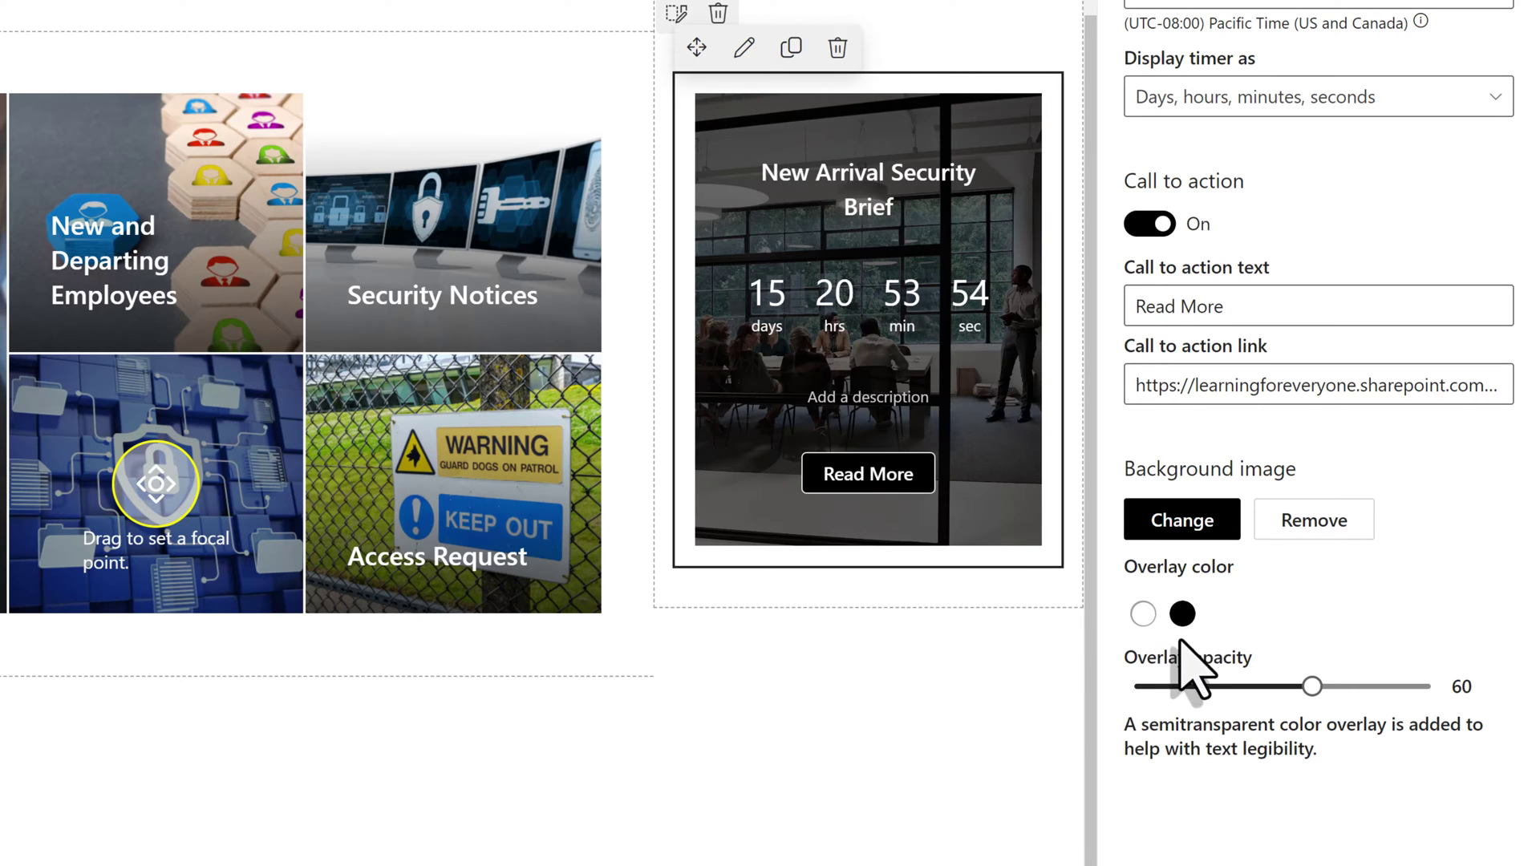
Step: Keep the black overlay at 56 opacity and add the description 'Dec 11th from 10 AM - 12 PM'
click(1144, 615)
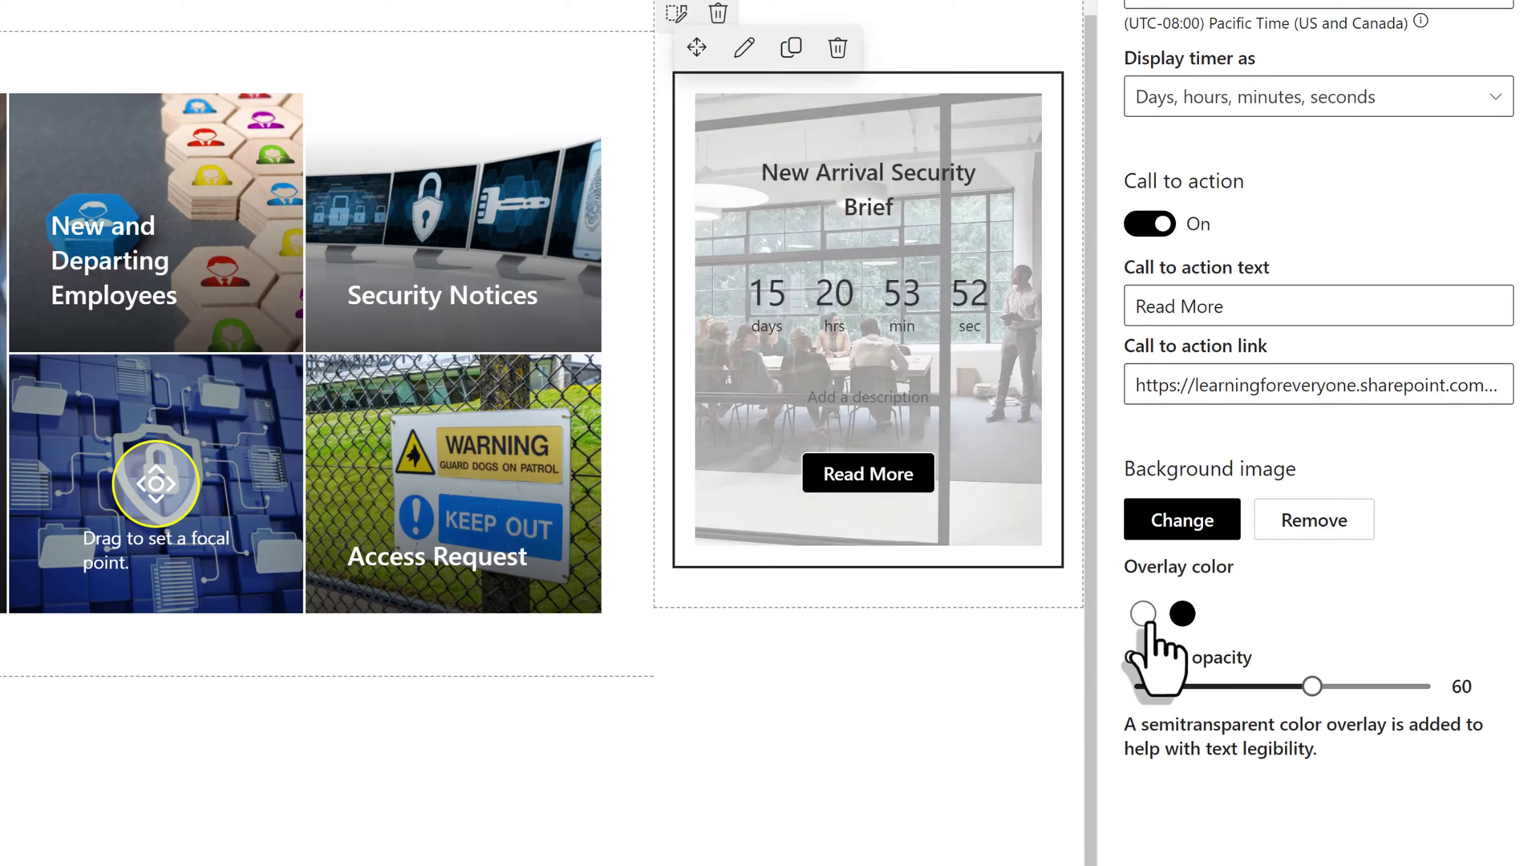
click(1182, 615)
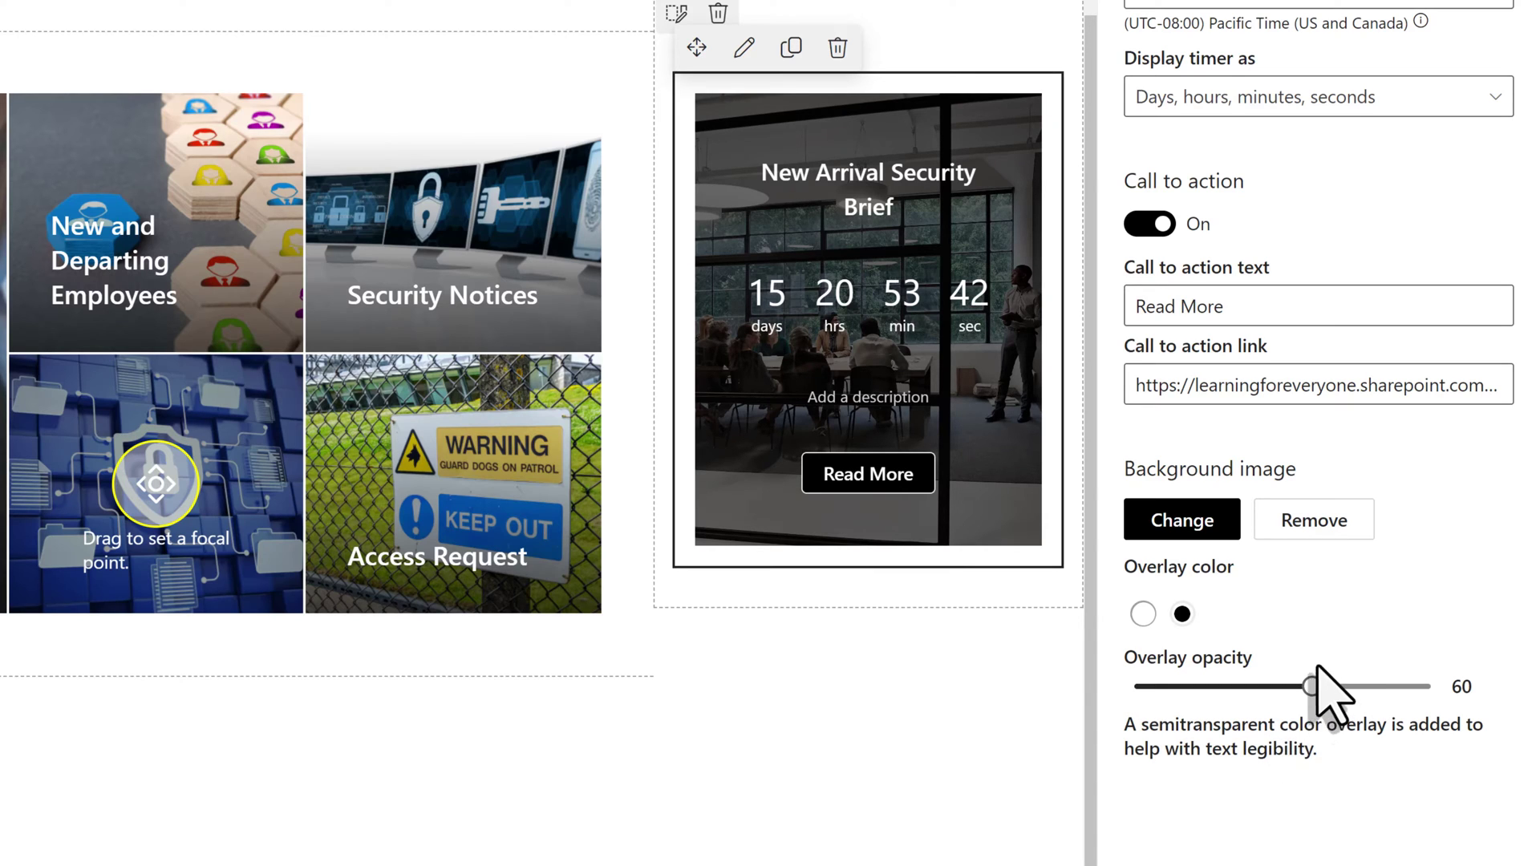
mouse_move(1315, 689)
mouse_down()
mouse_move(1168, 709)
mouse_move(1302, 709)
mouse_up()
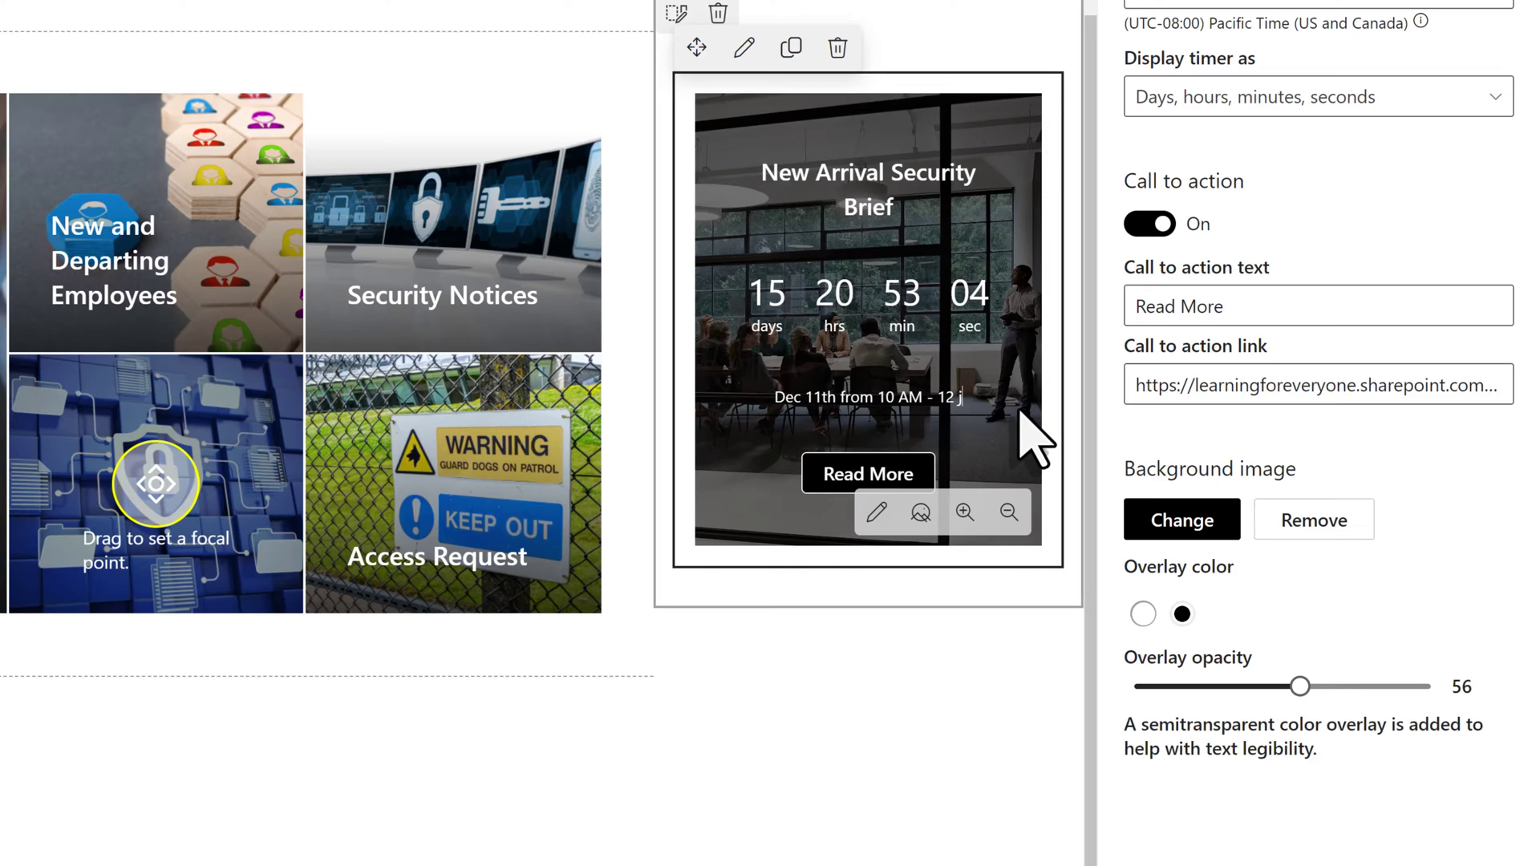
text(PM)
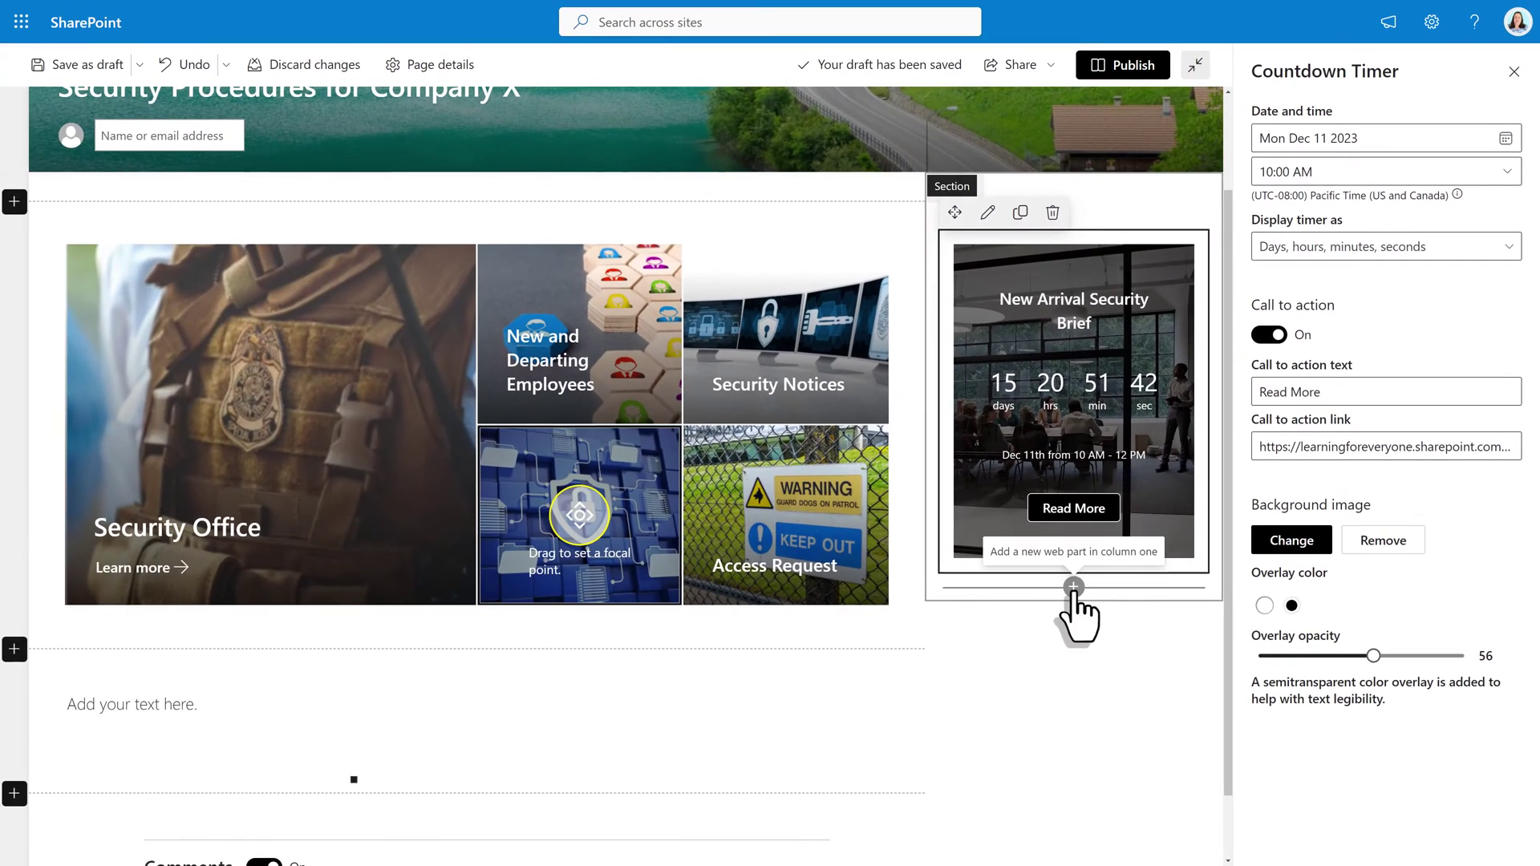
Step: Add a People web part below the timer titled 'Your Security Team'
click(1074, 588)
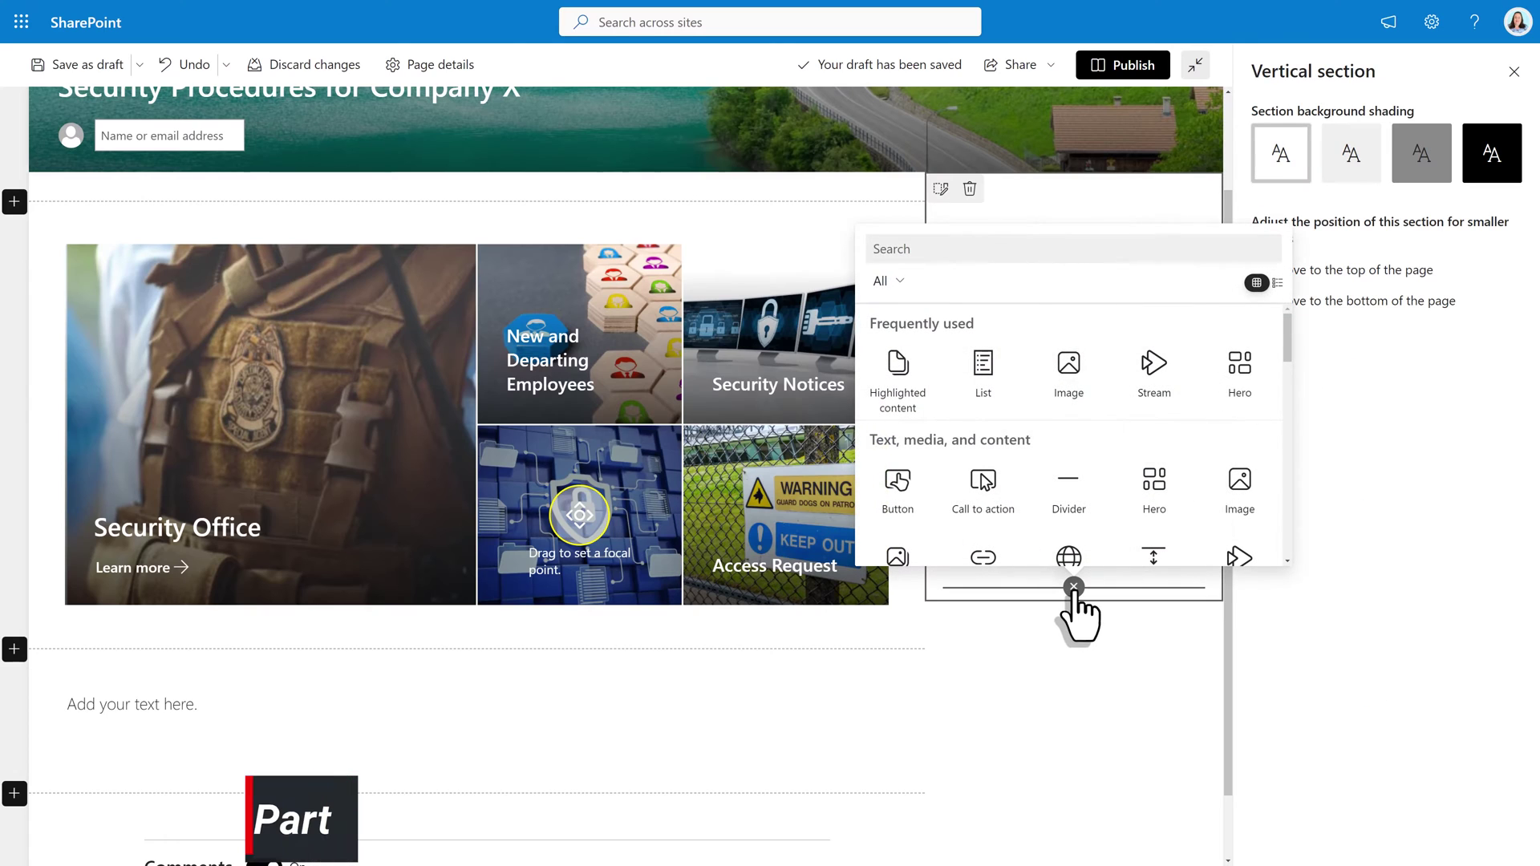
click(883, 250)
text(people)
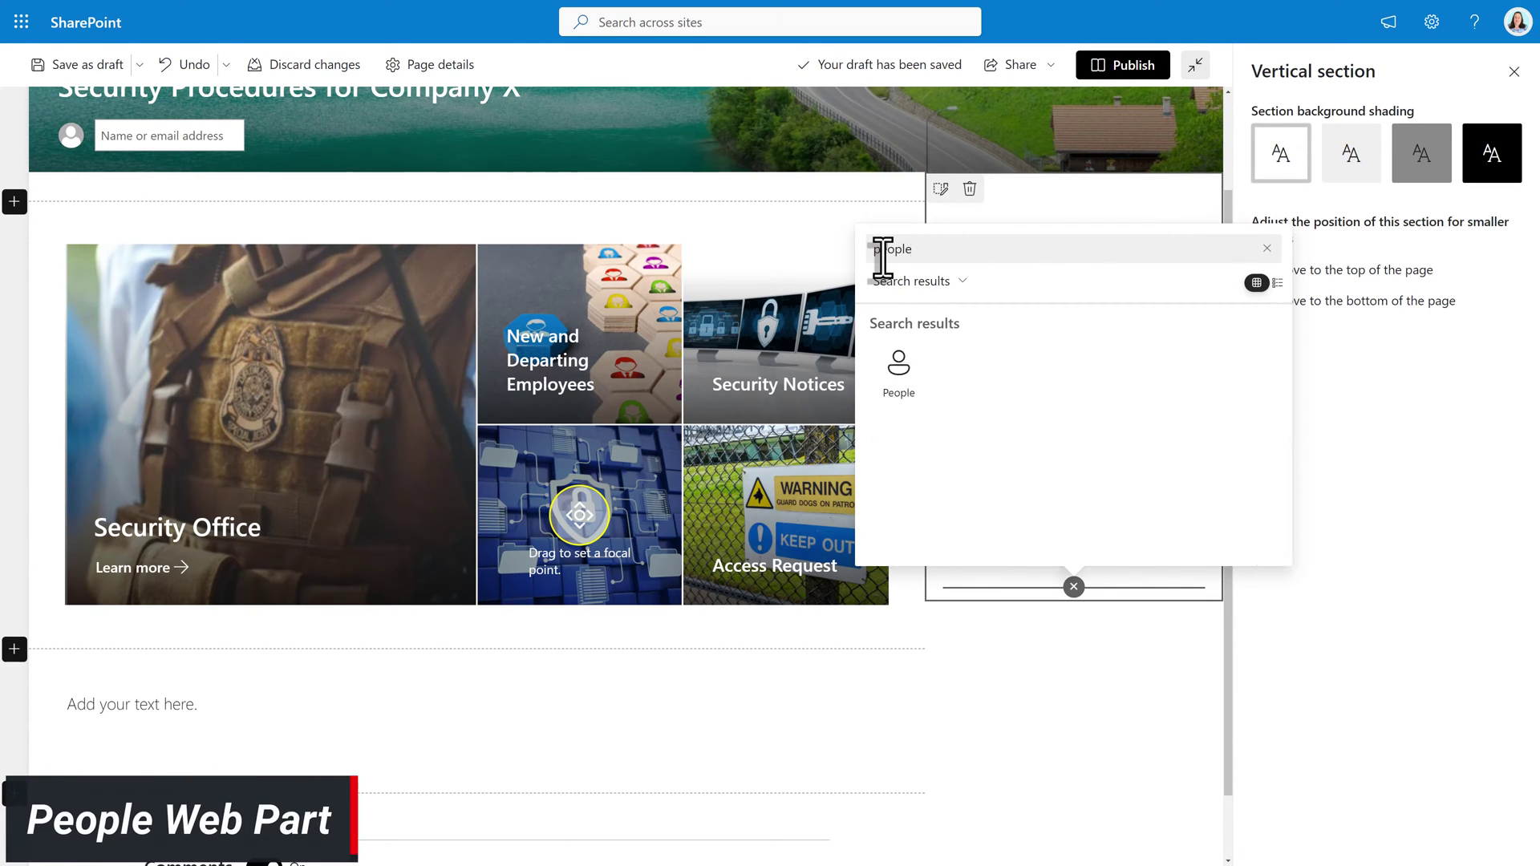
click(901, 397)
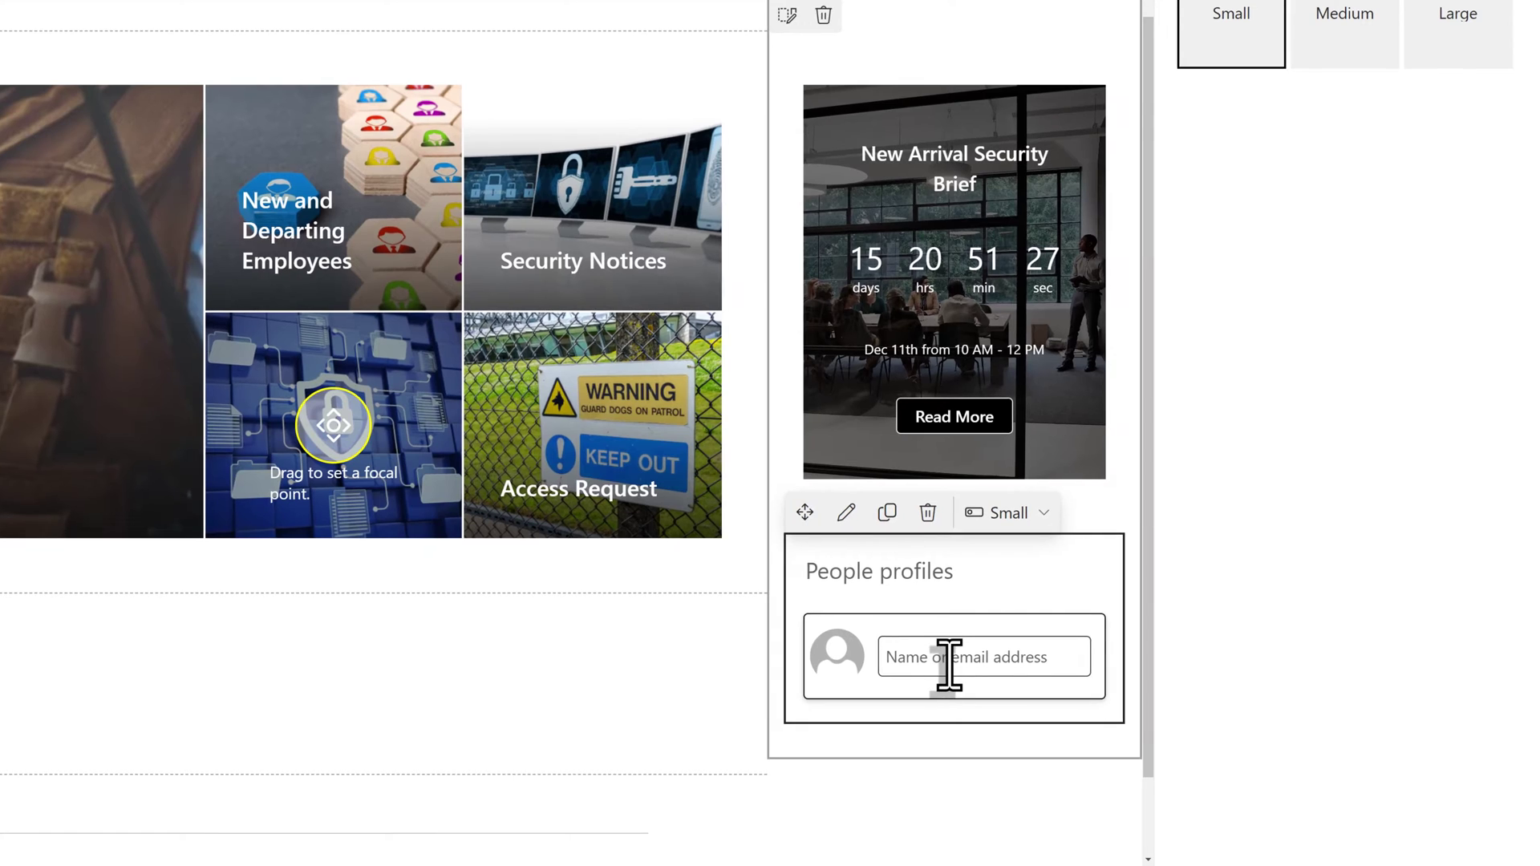
click(851, 574)
text(Your Security Team)
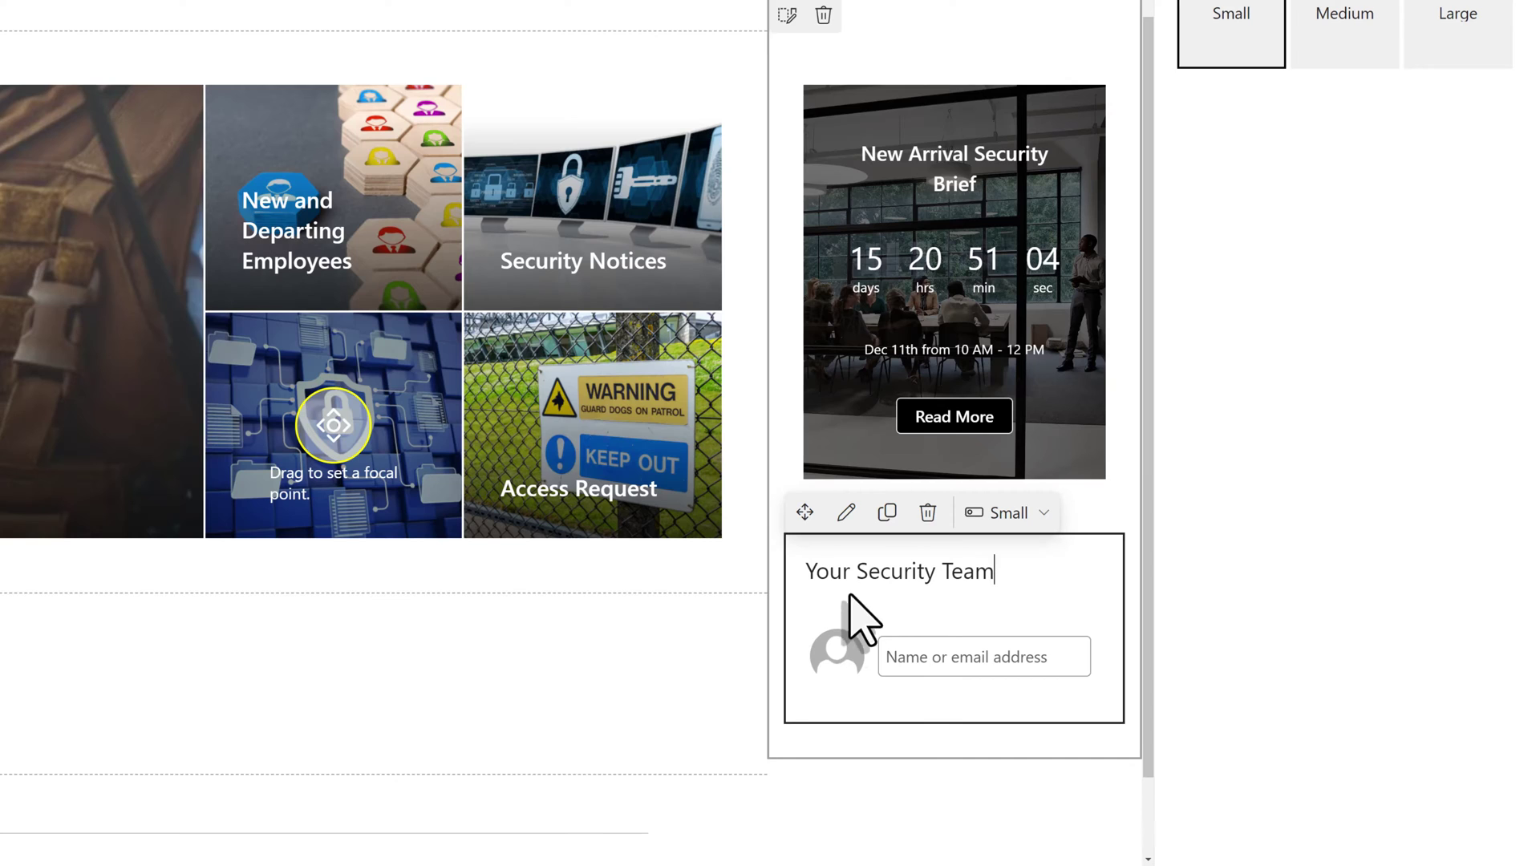
Step: Add team members to the list, starting with the suggested director
click(908, 656)
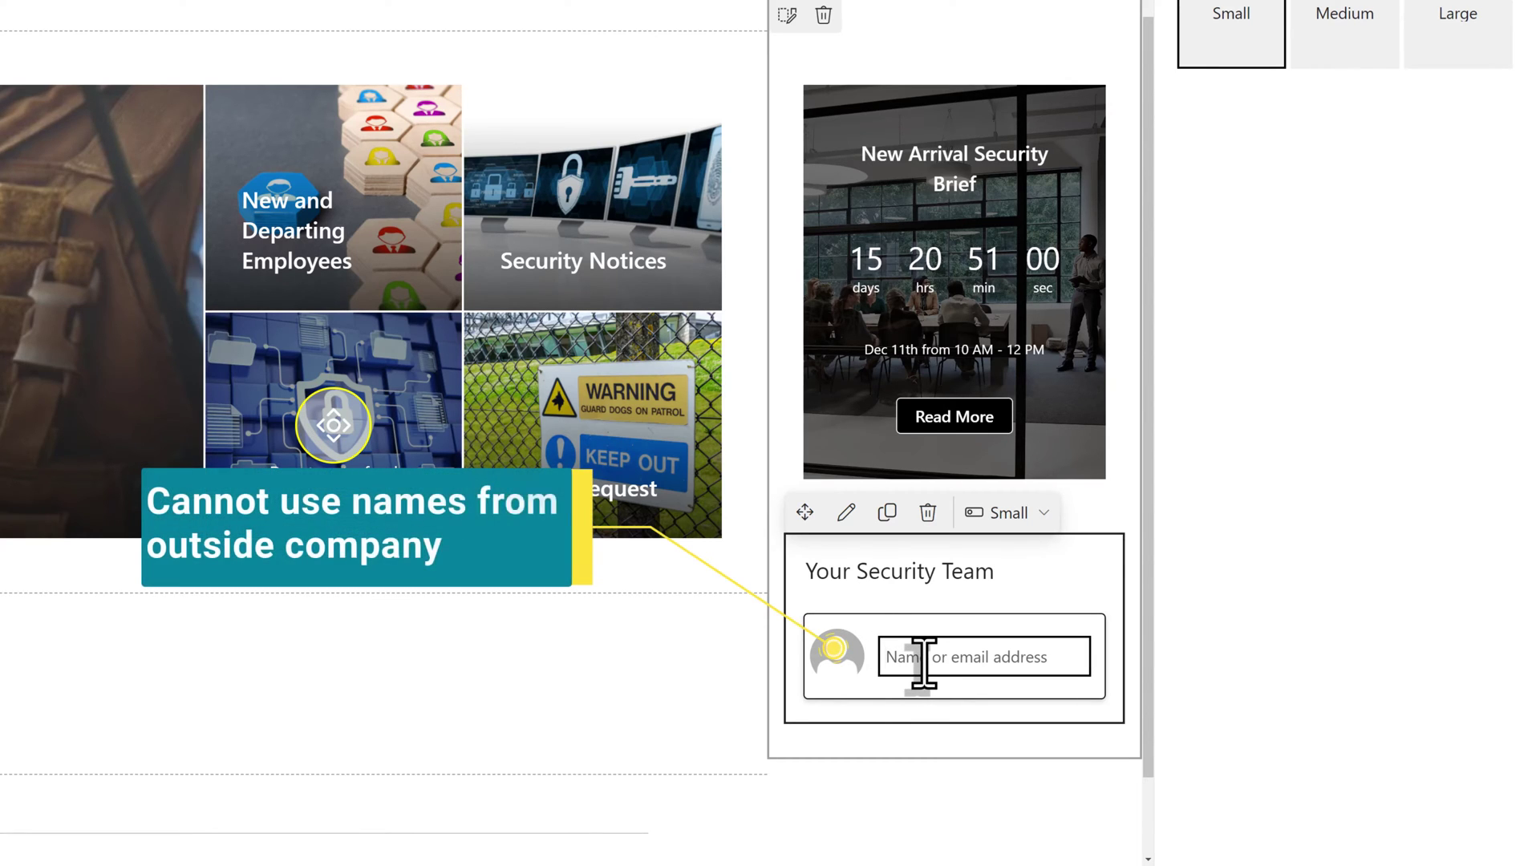
text(N)
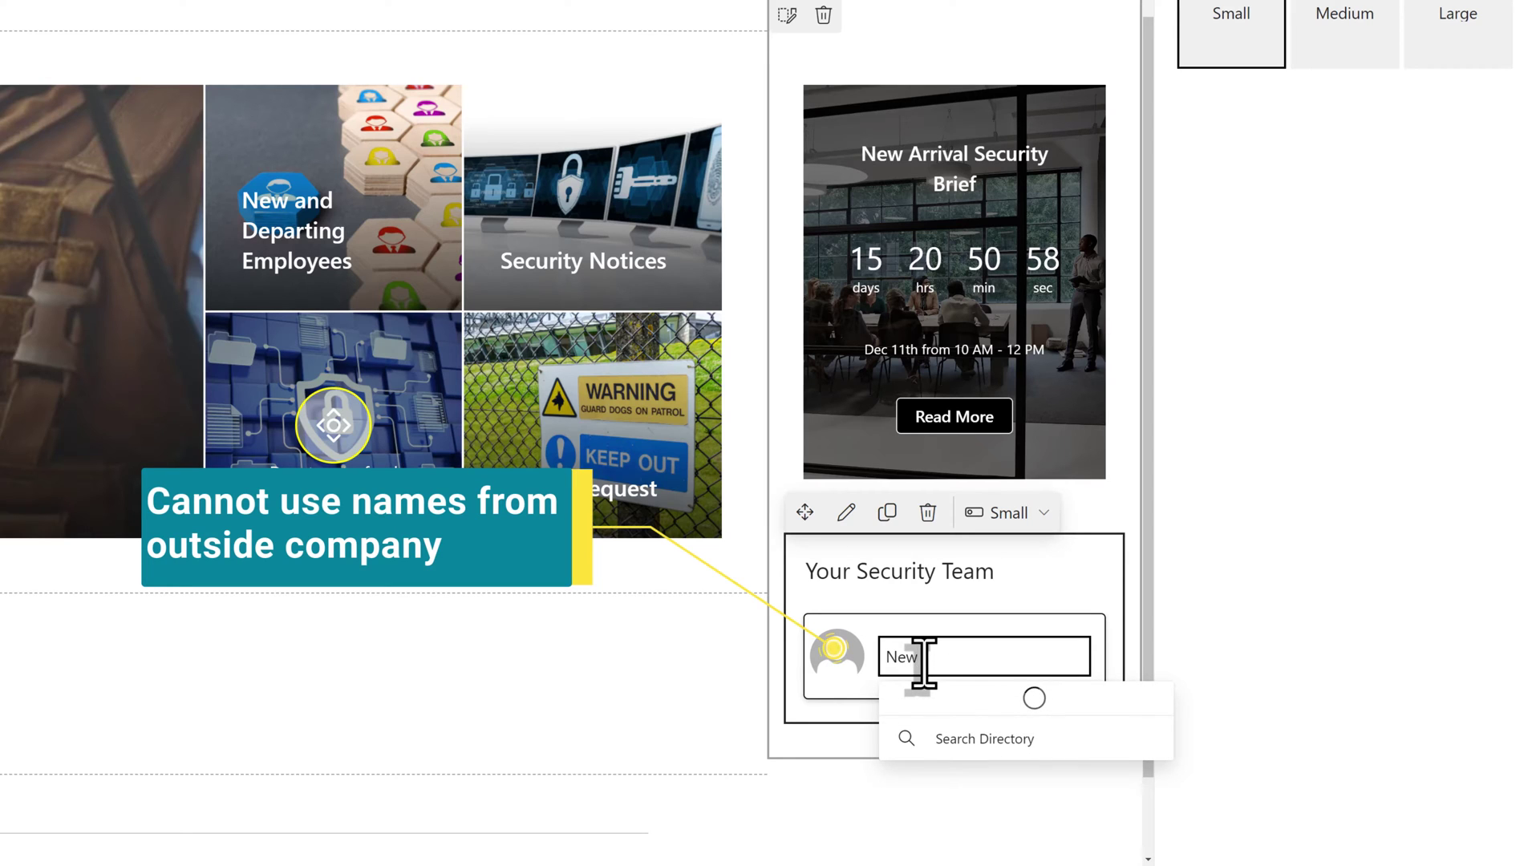
text(est)
click(931, 706)
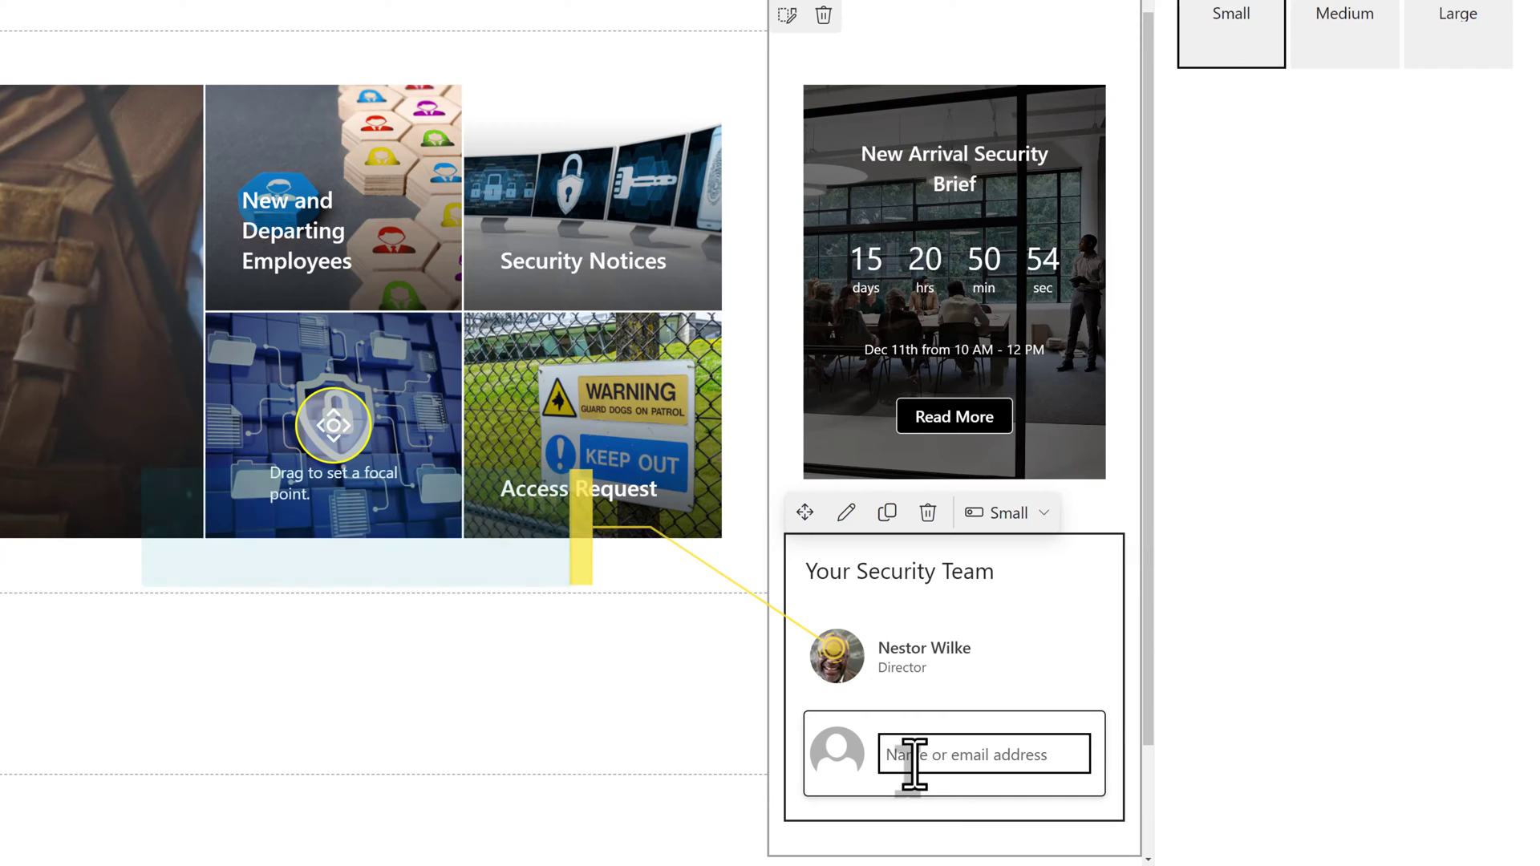
text(Adele)
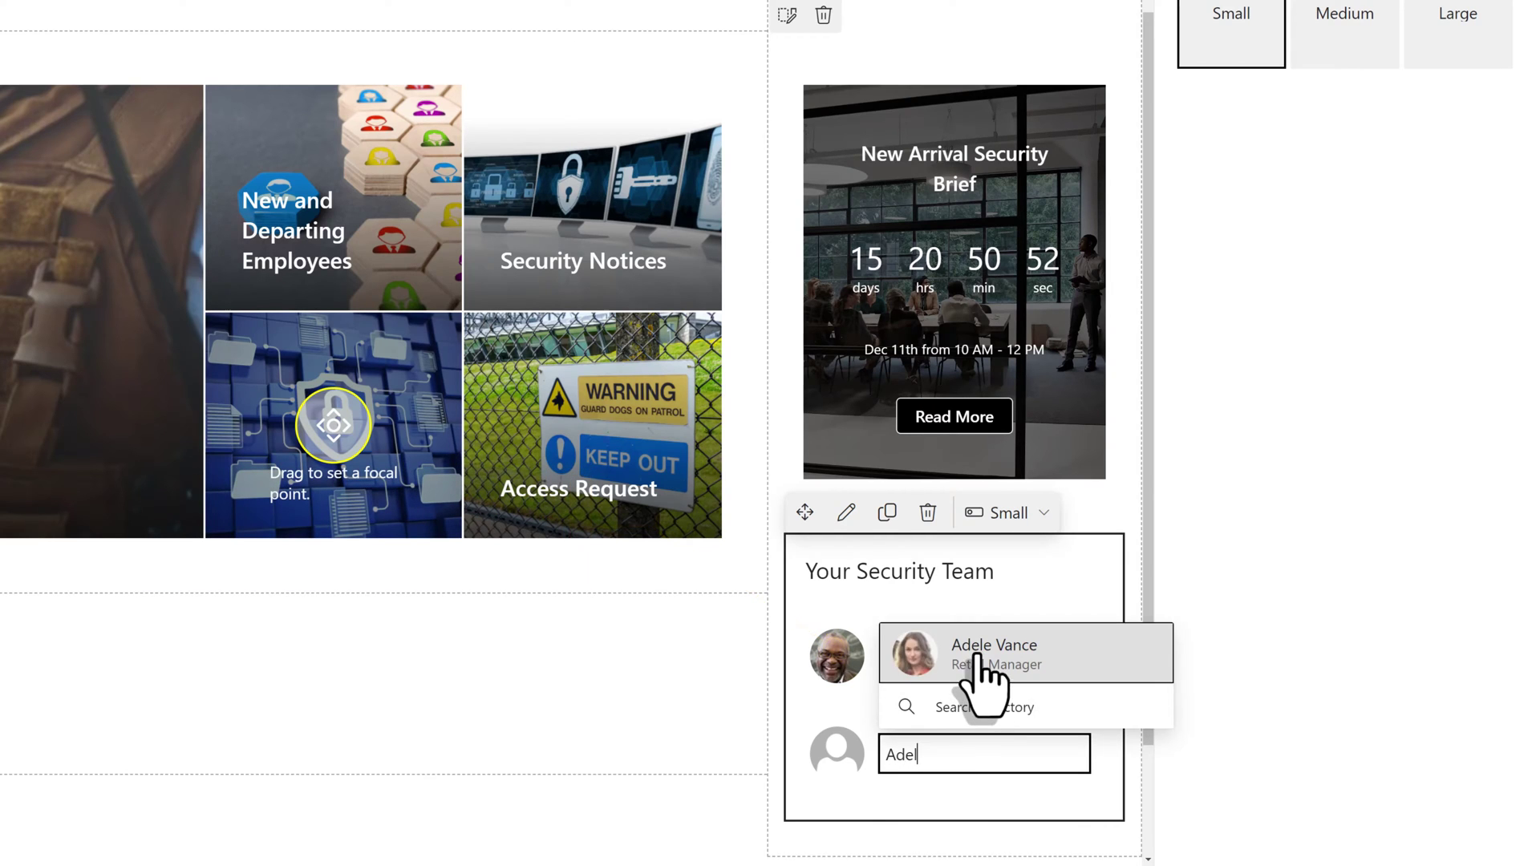
click(983, 646)
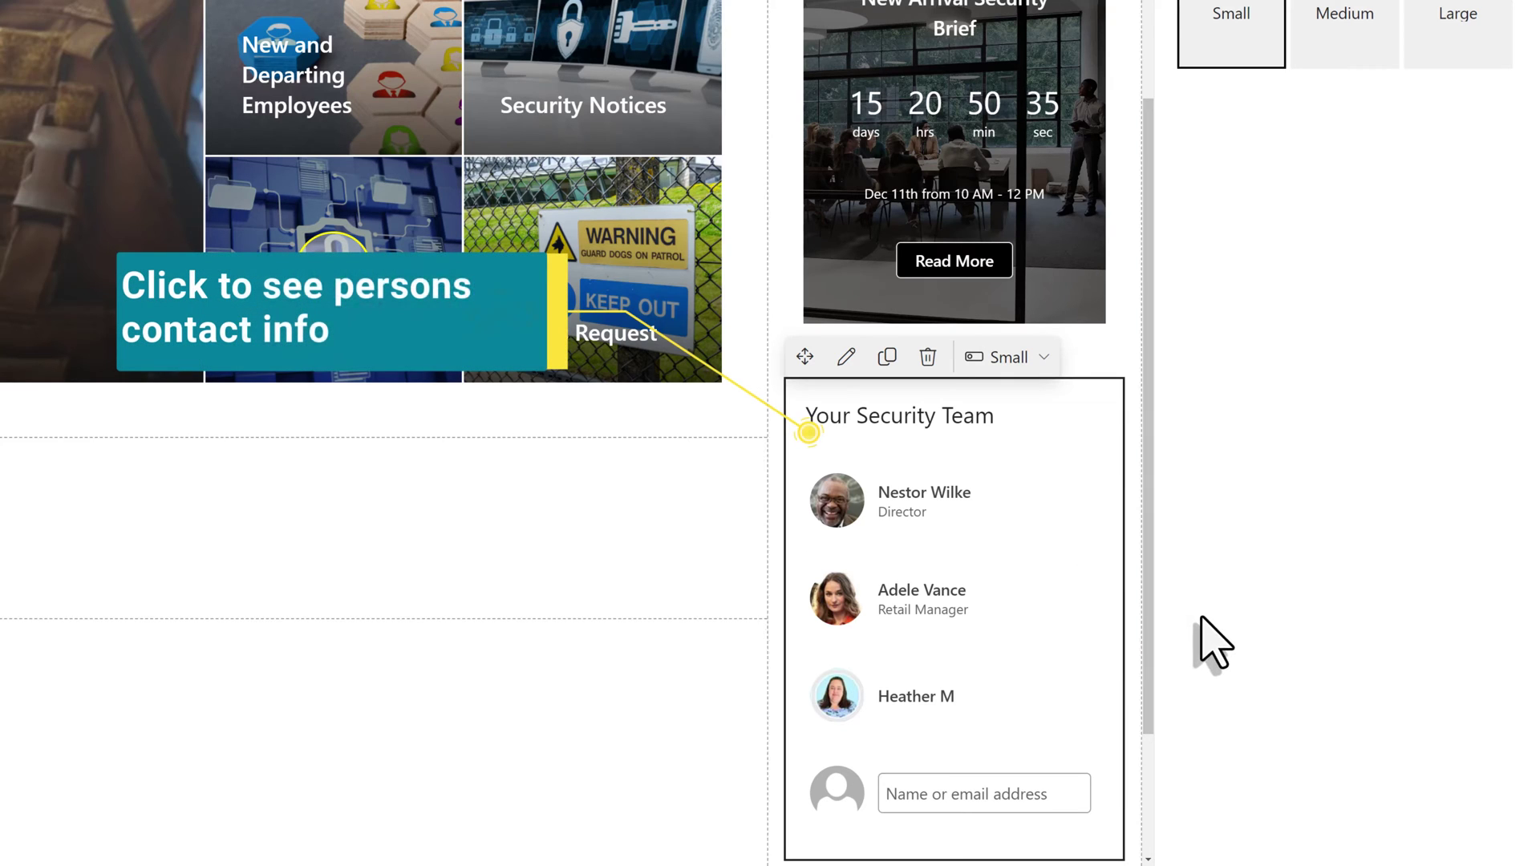
Step: Open the web part toolbox below the security team list
scroll(722, 516, down, 2)
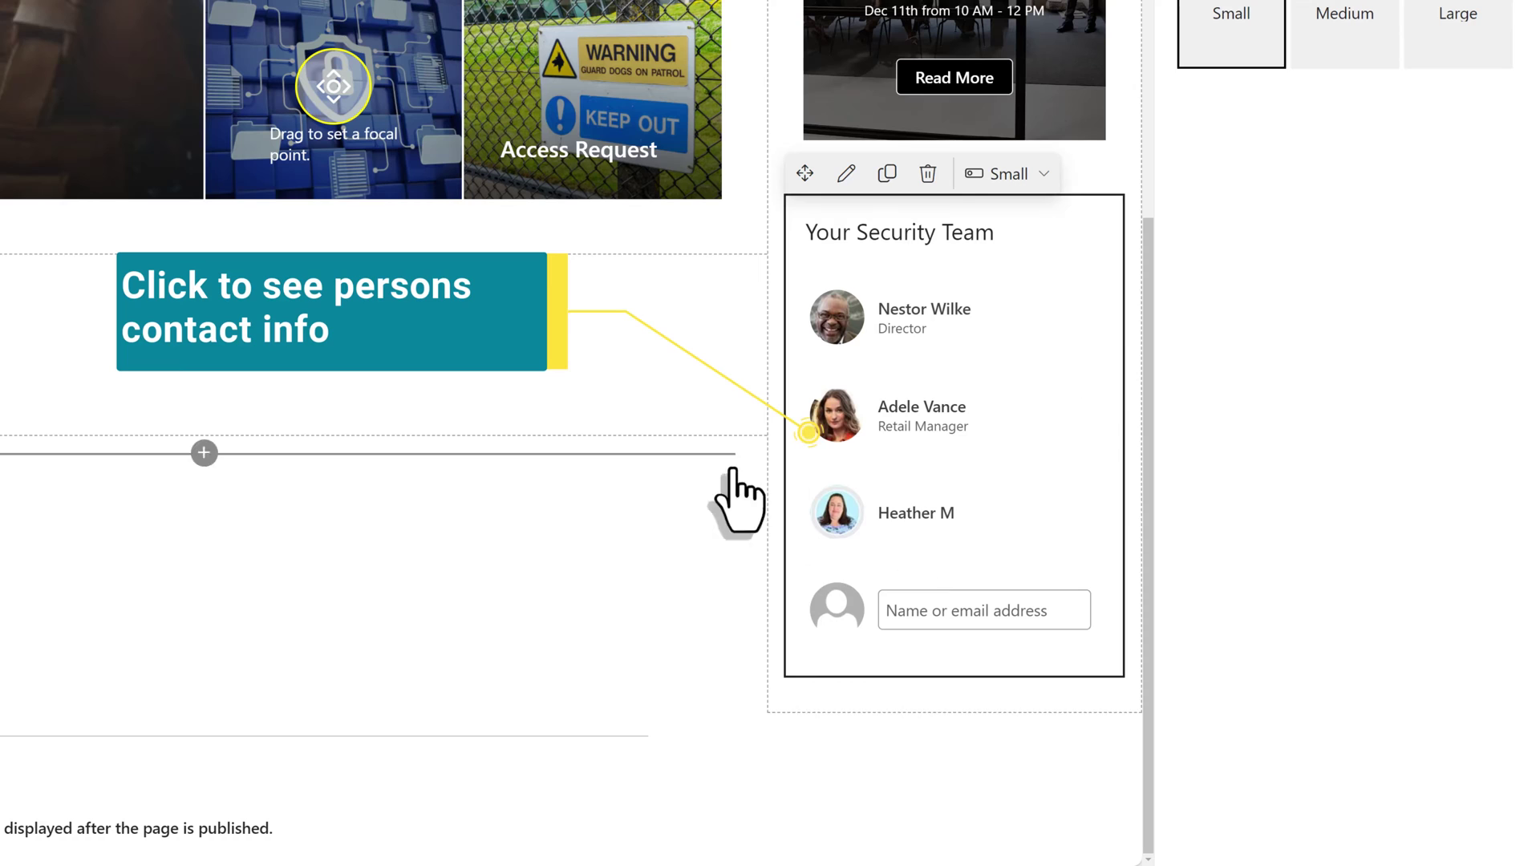
mouse_move(950, 698)
click(954, 695)
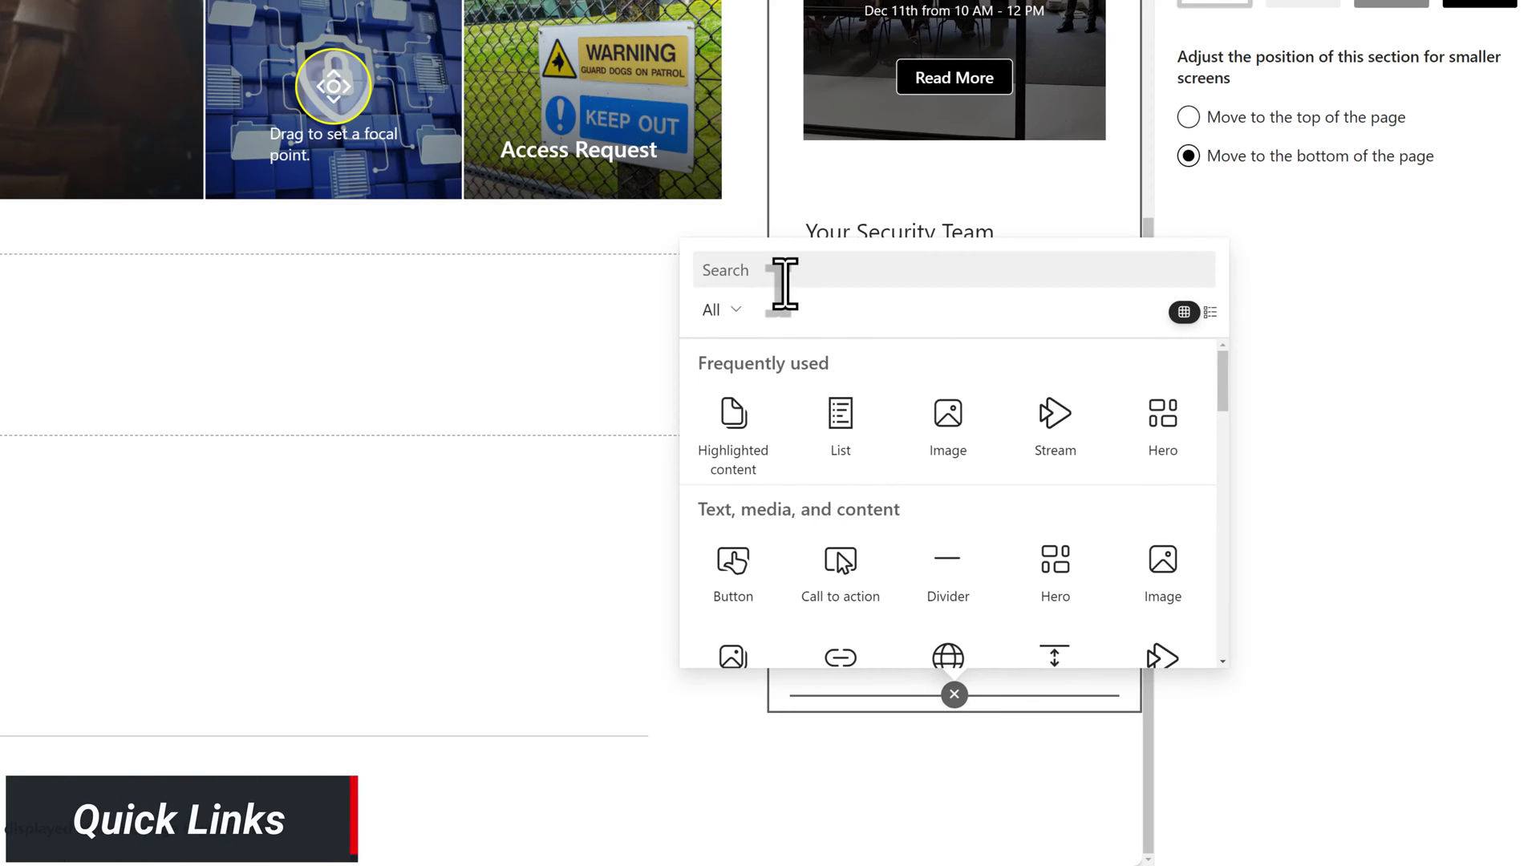
Step: Add a Quick links web part titled 'Additional Links' and begin adding its first link
text(quick)
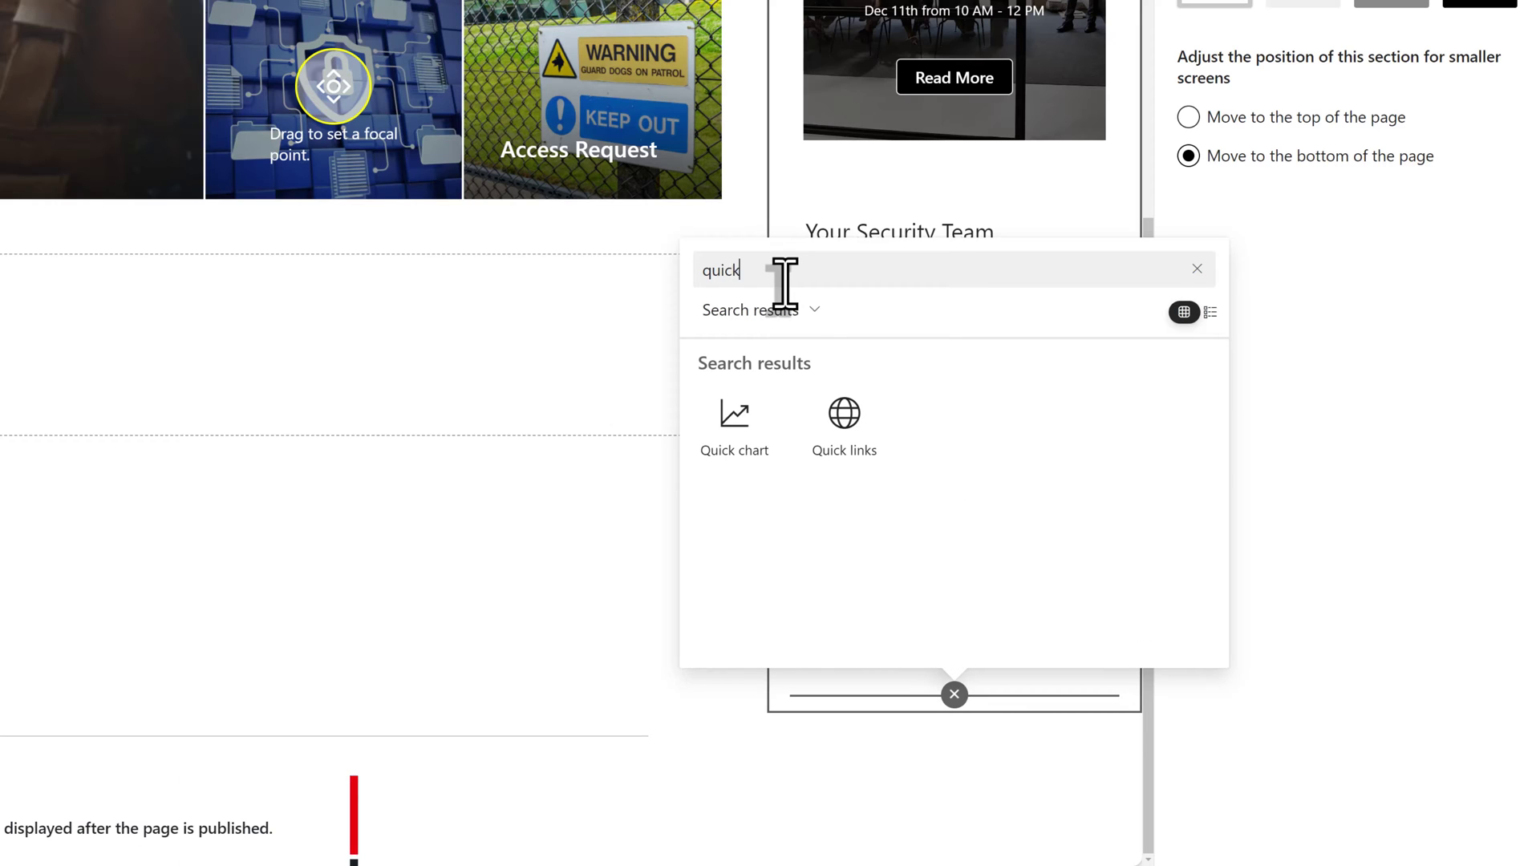
click(839, 449)
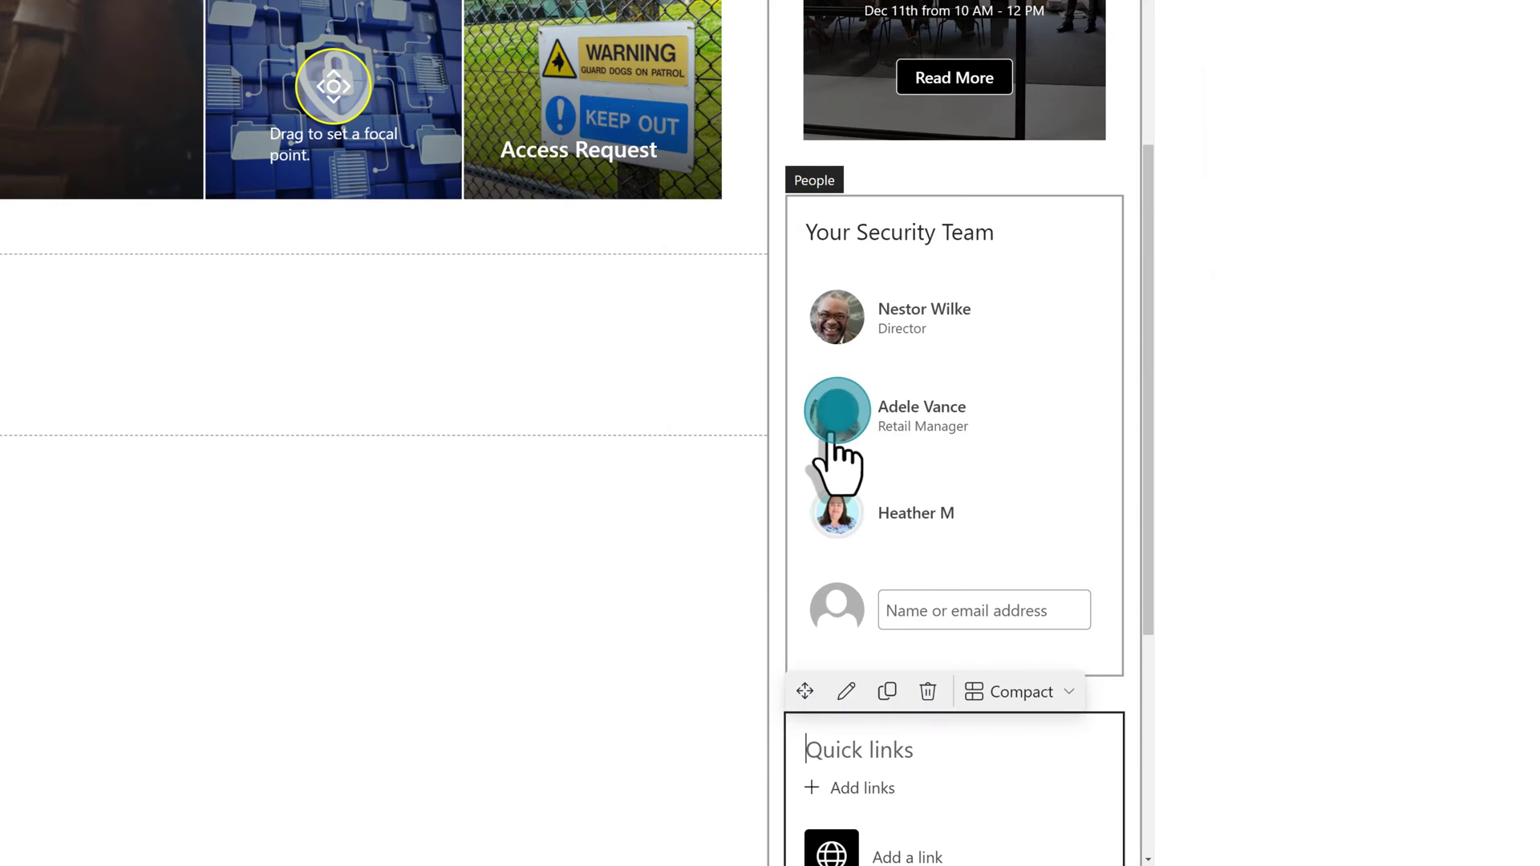
scroll(1035, 614, down, 3)
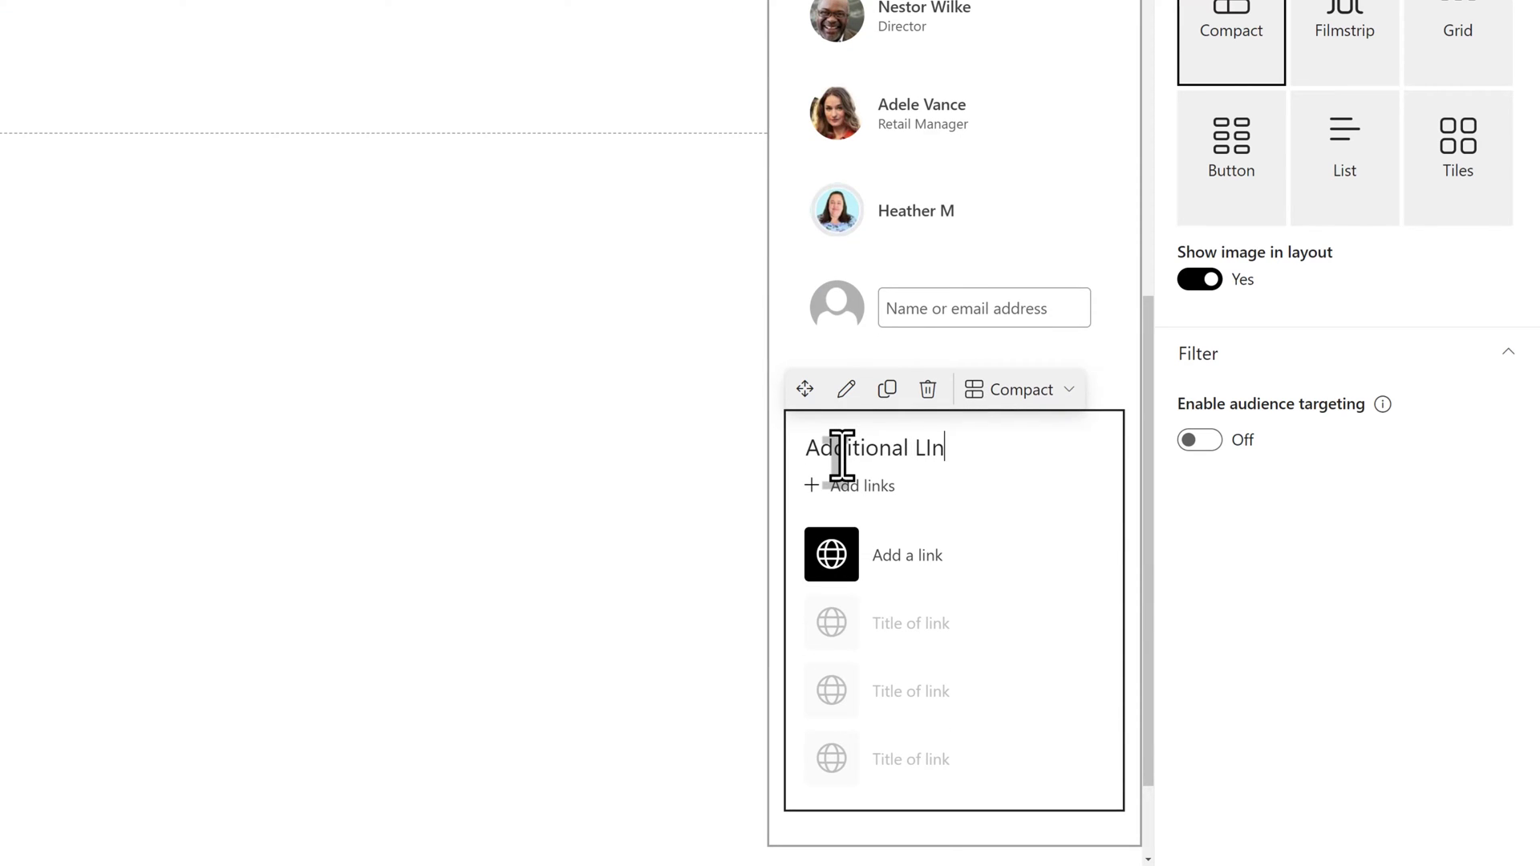
text(inks)
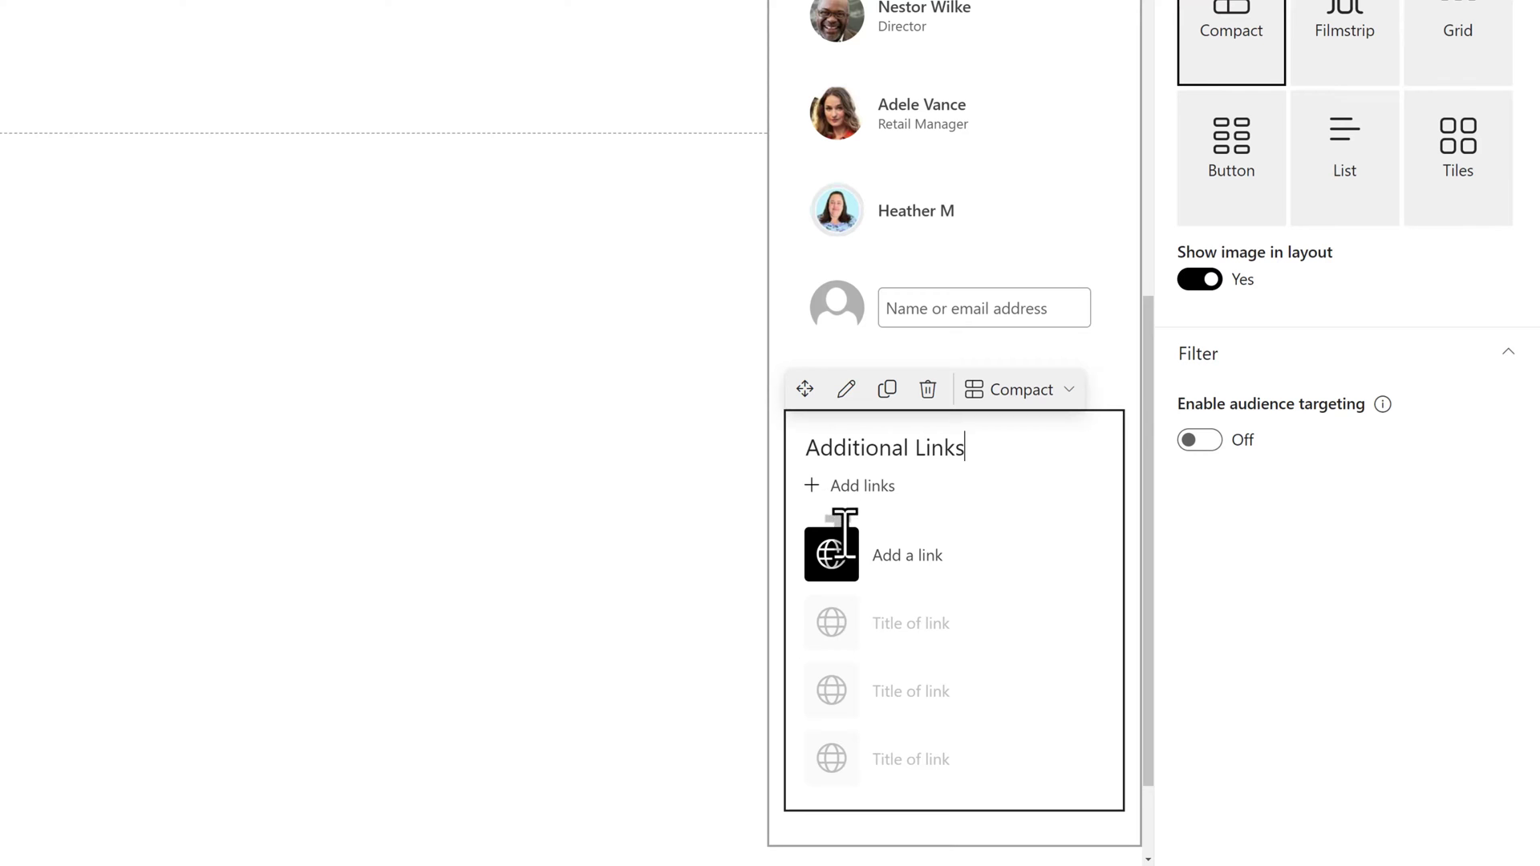
click(834, 558)
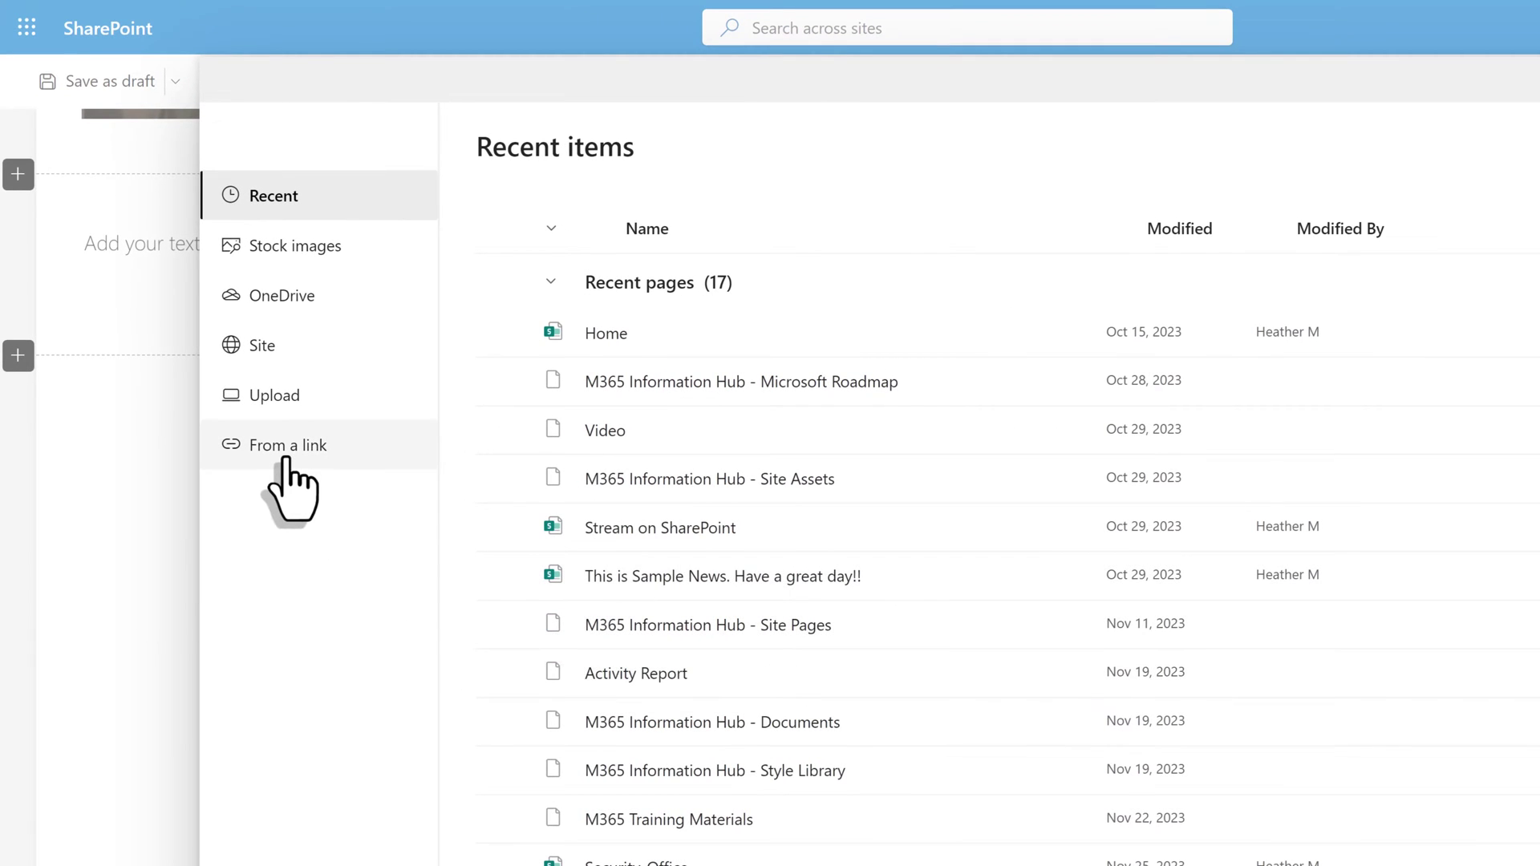
Step: Add a google.com link titled 'See something say something' with an icon thumbnail
click(289, 473)
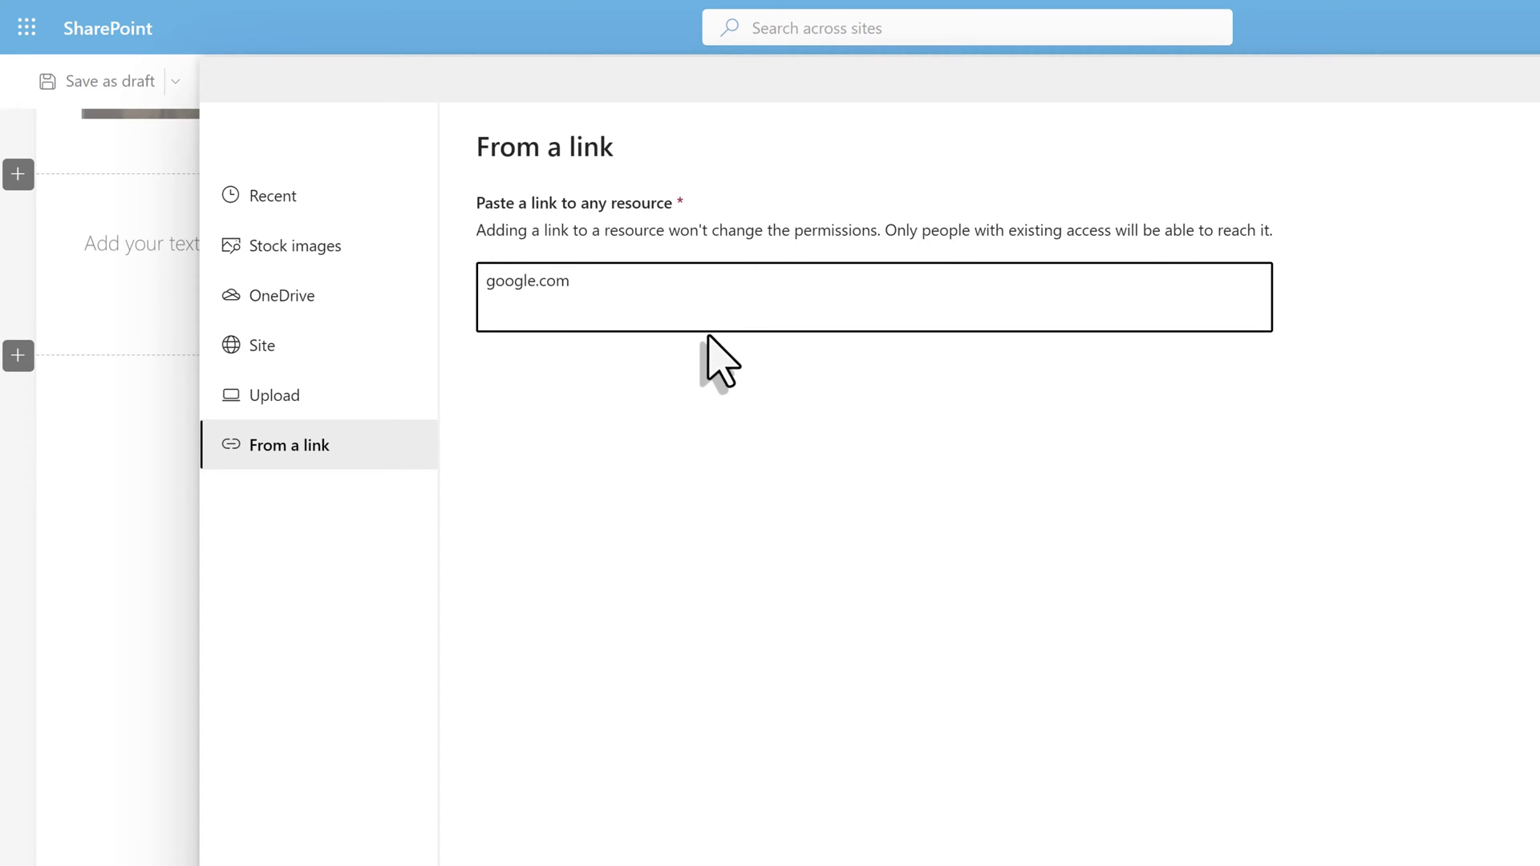
key(Return)
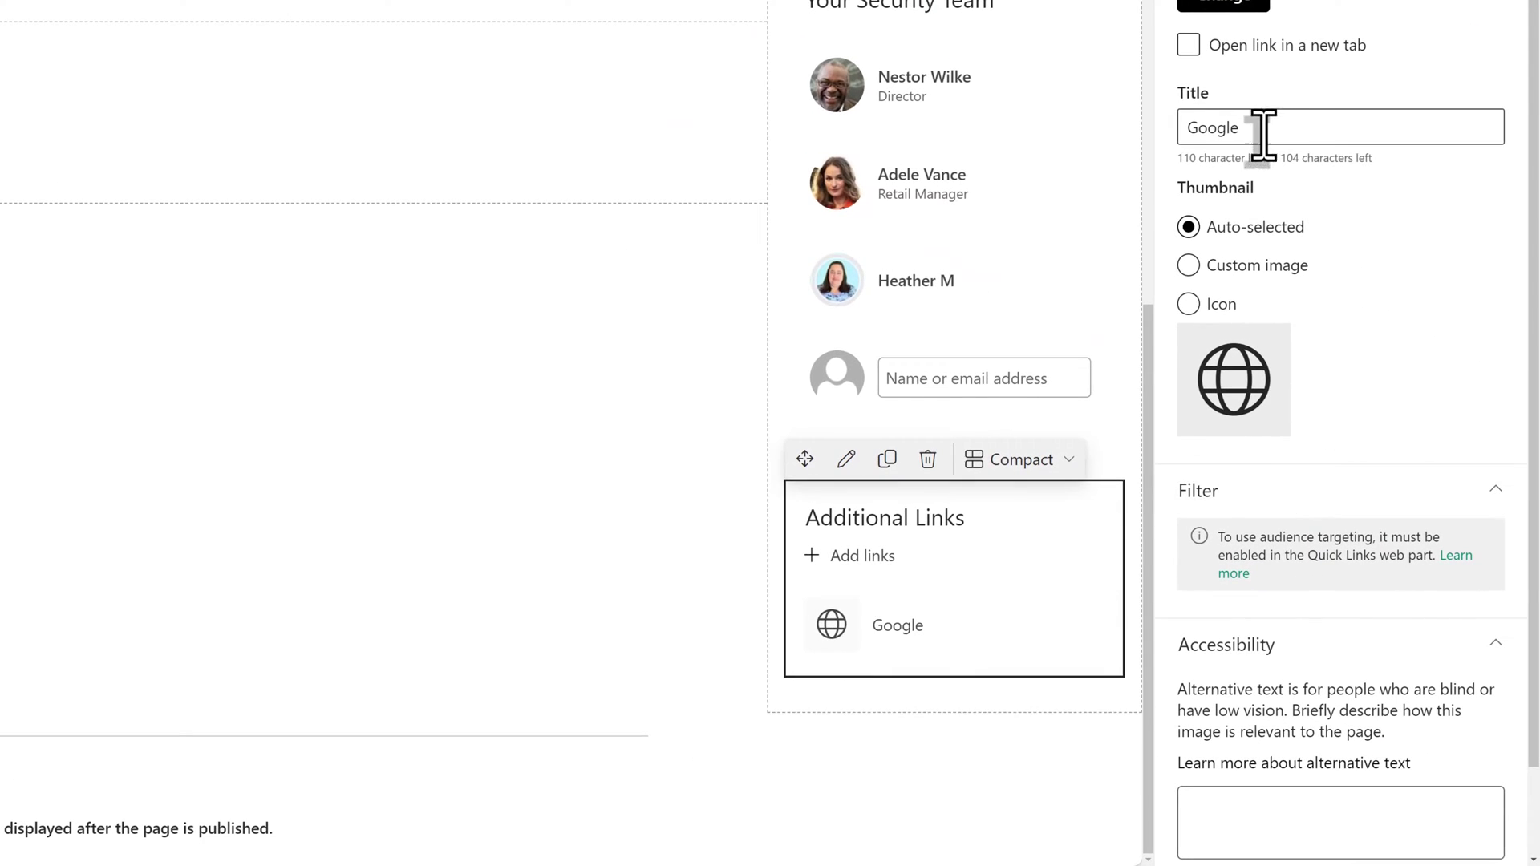
drag(1263, 135, 1153, 148)
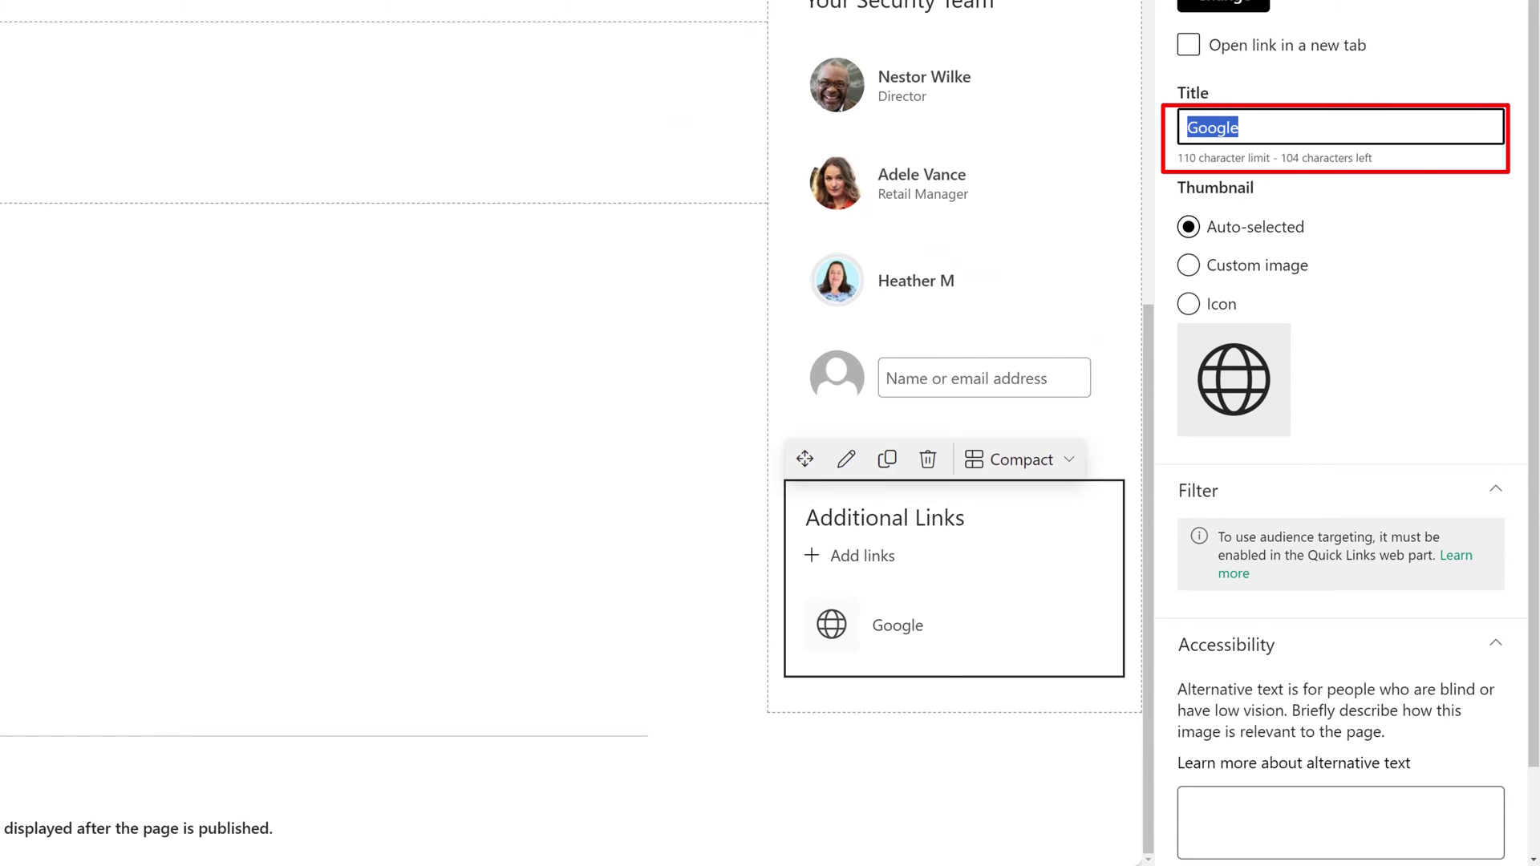
text(See something say something)
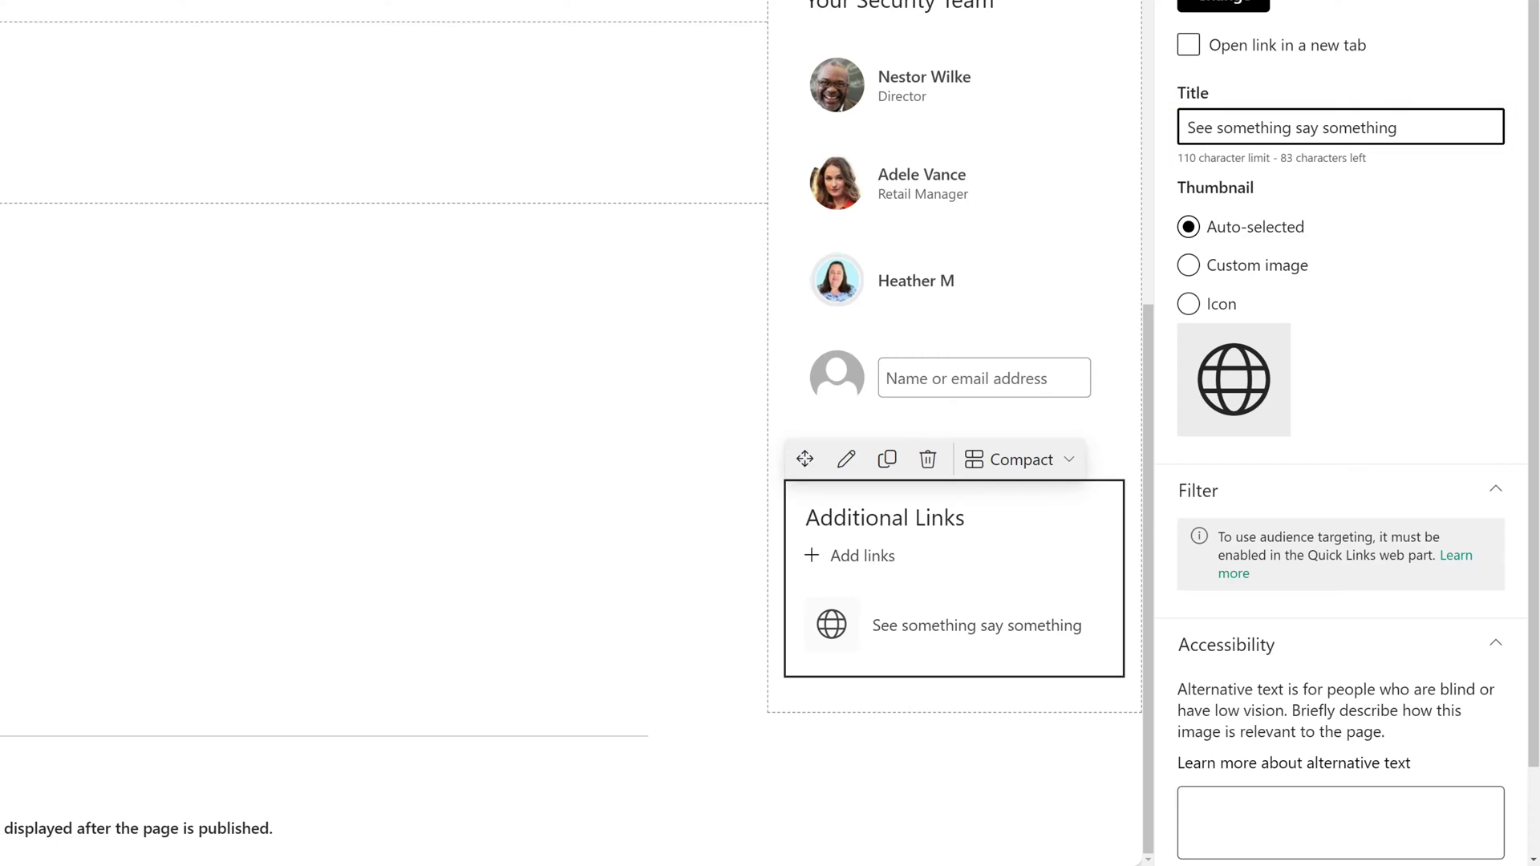
click(1502, 406)
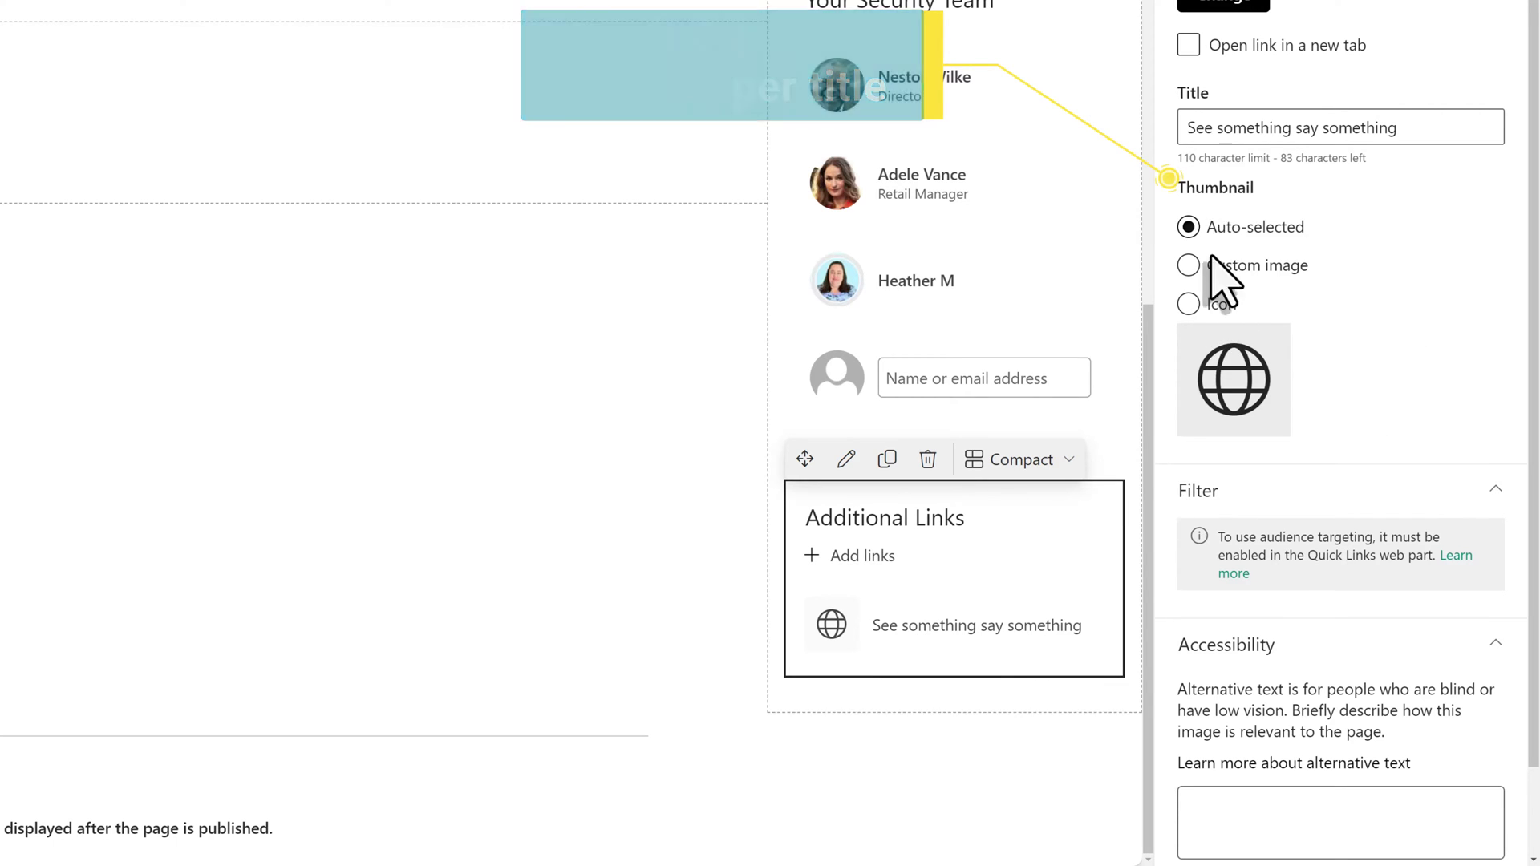
click(1188, 303)
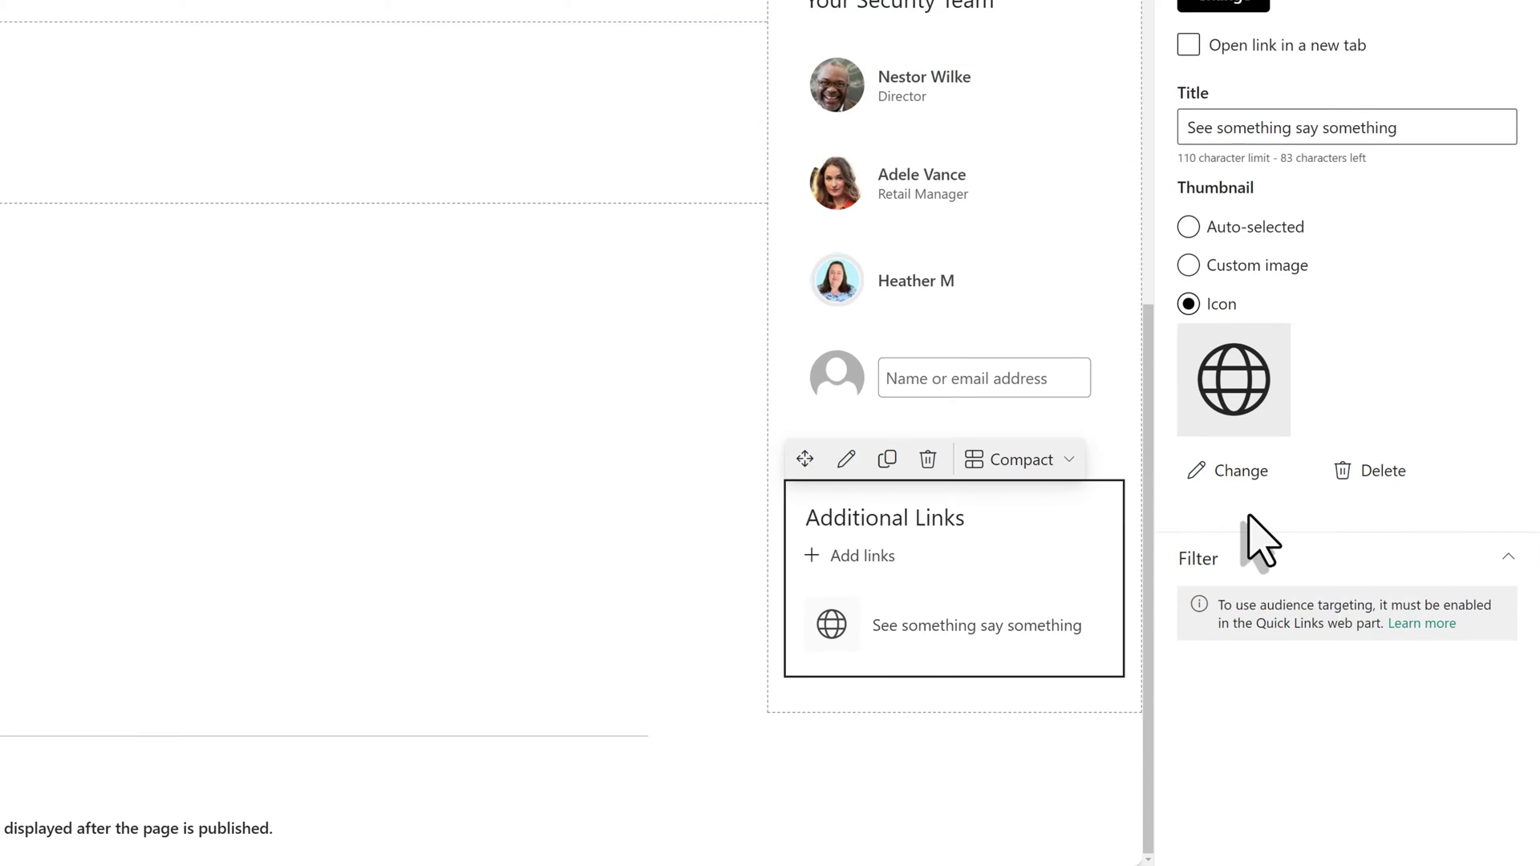
Step: Replace the link's globe icon with a video camera icon from the icon library
click(1239, 471)
scroll(1239, 482, up, 5)
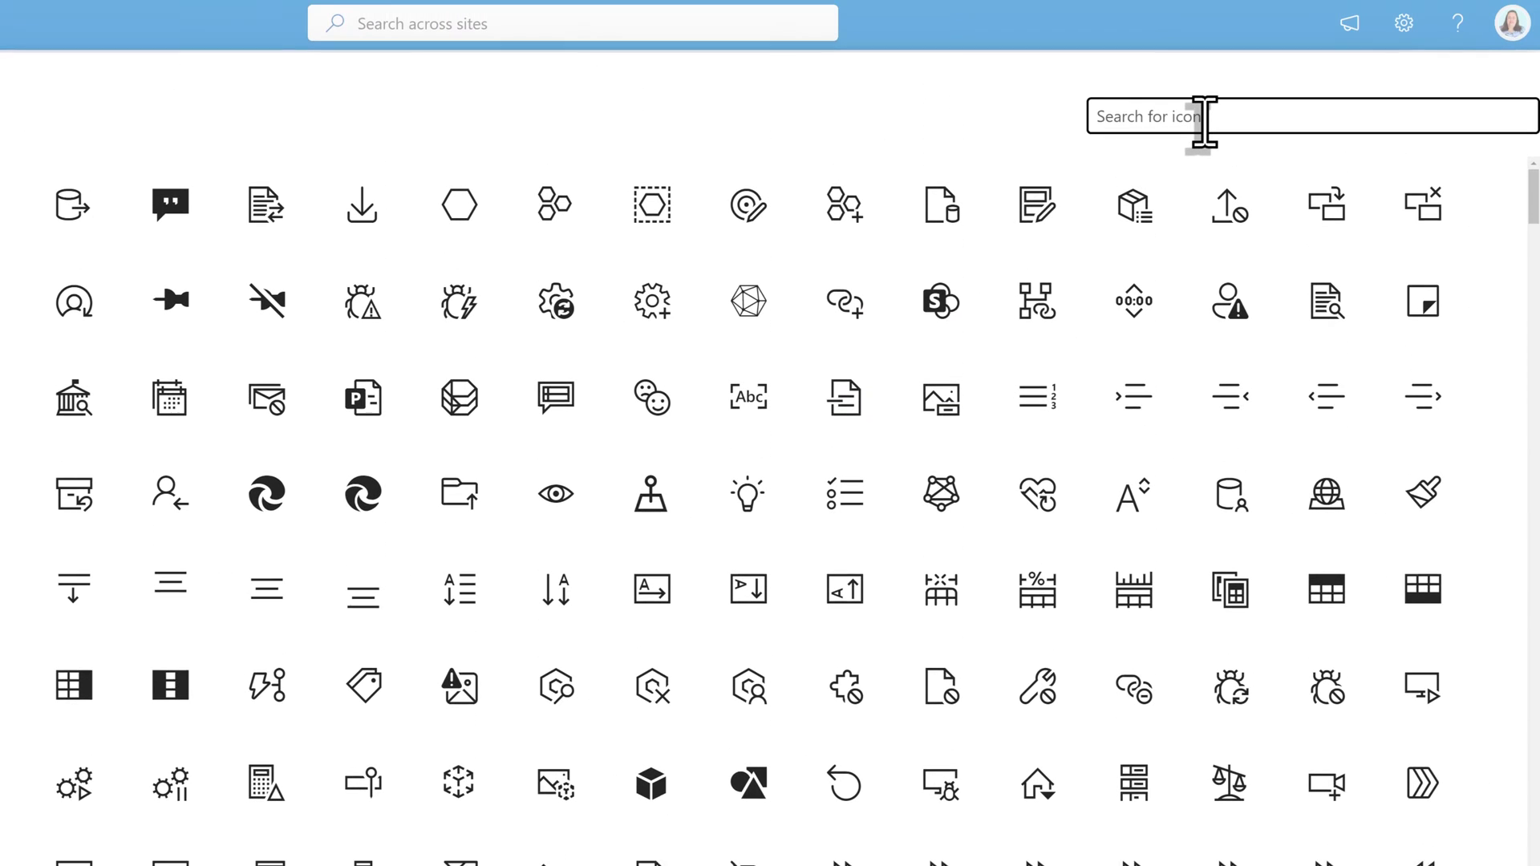
click(1204, 121)
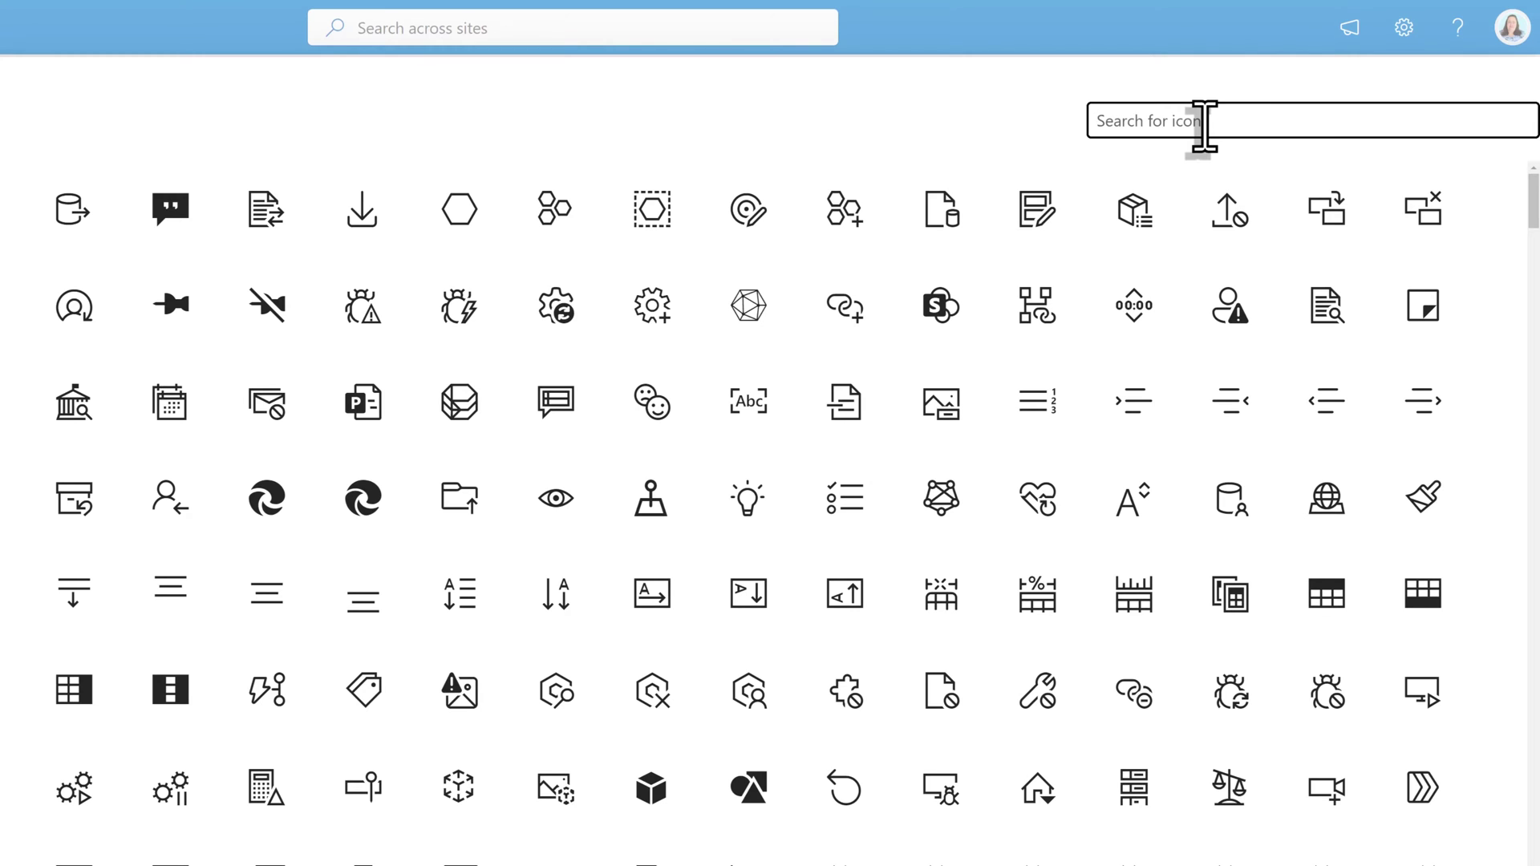
text(se)
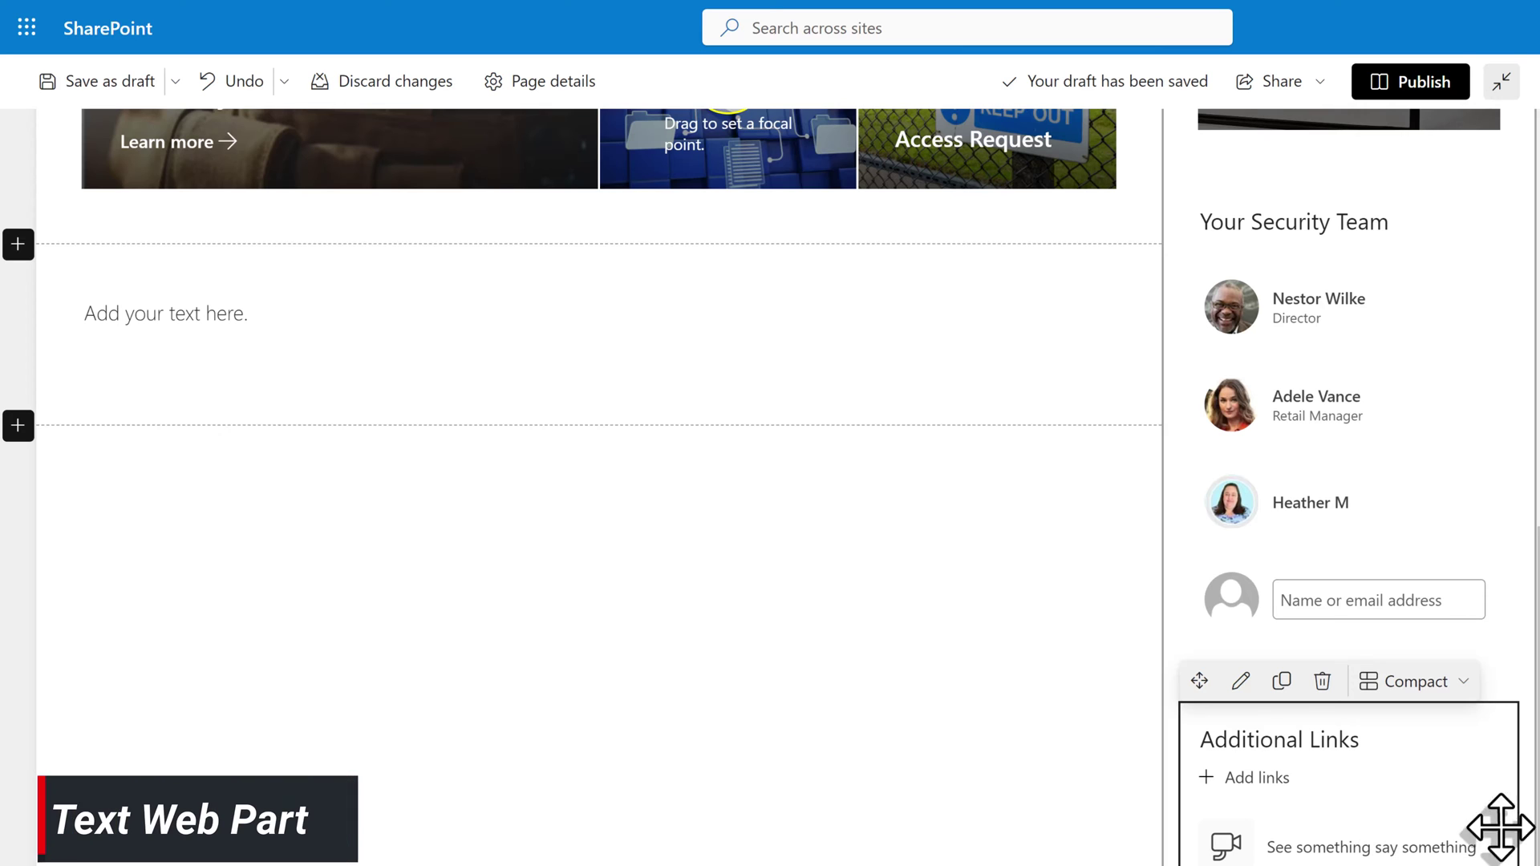
Step: Paste the digital and physical security intro paragraph as normal text, then show new-section layouts
scroll(313, 442, up, 1)
click(313, 441)
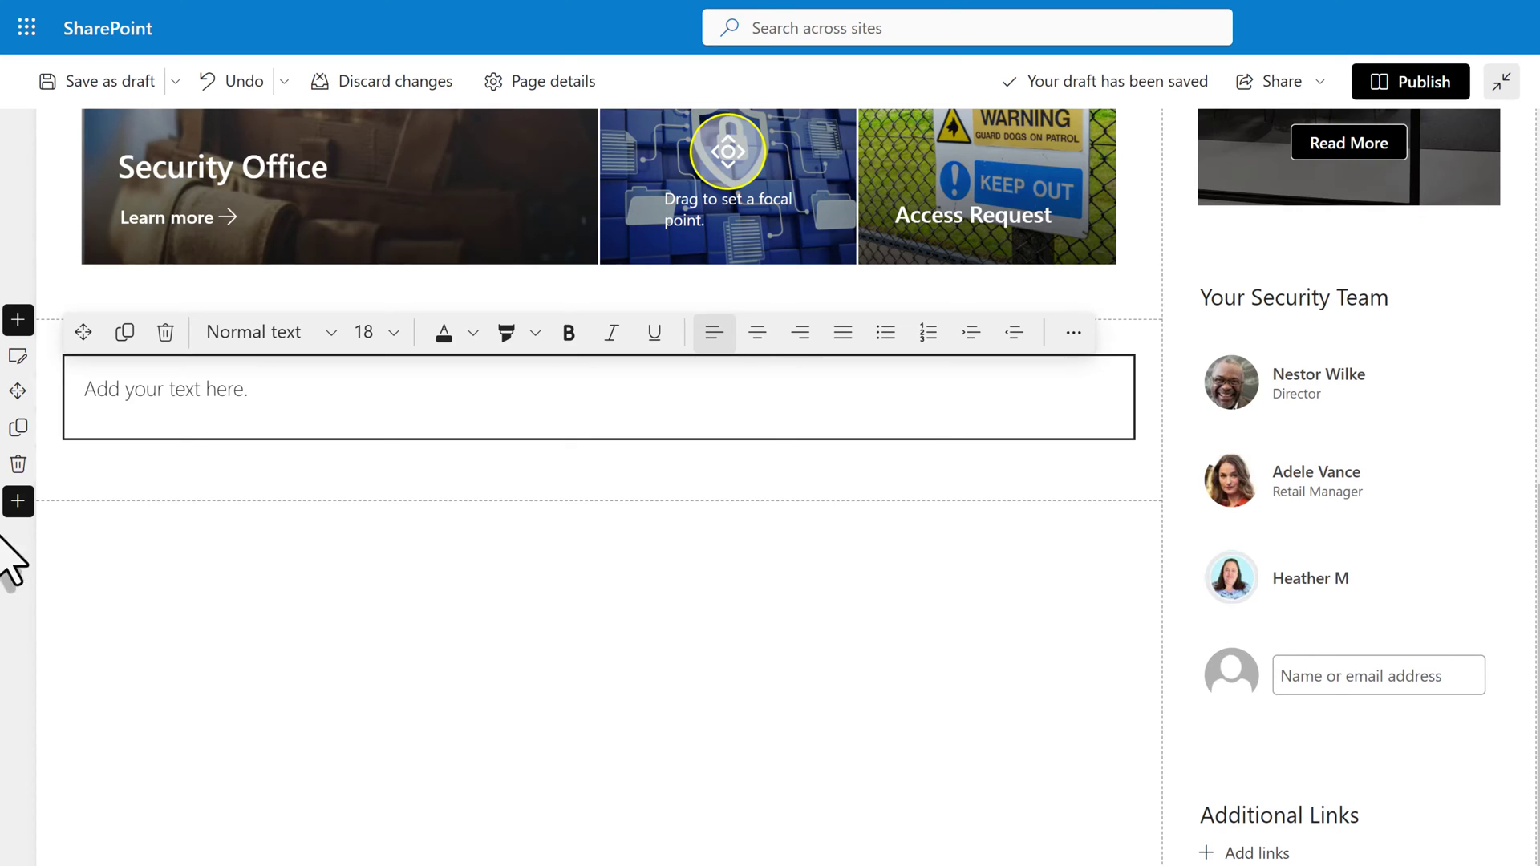
click(131, 401)
text(Digital and physical security is an important part of how company X maintains its competitive advantage. Security includes keeping track of the computers and other physical assets assigned to you as well as ensuring the antivirus and VPNs are kept up to date. Security is part of our everyday working life. This page is where you can find answers to your questions and get contact information for the security team.)
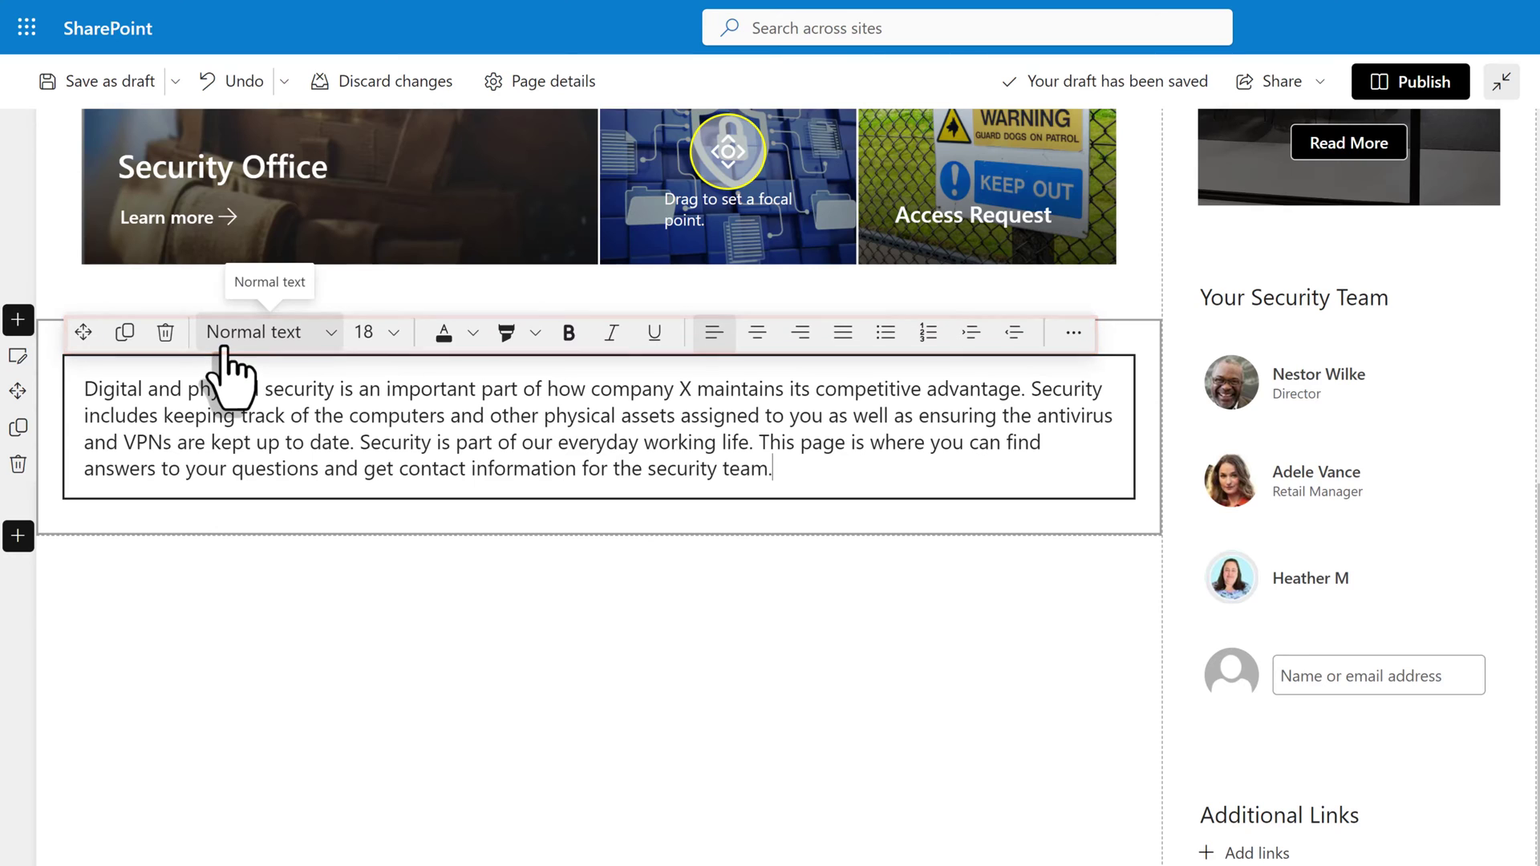
click(327, 341)
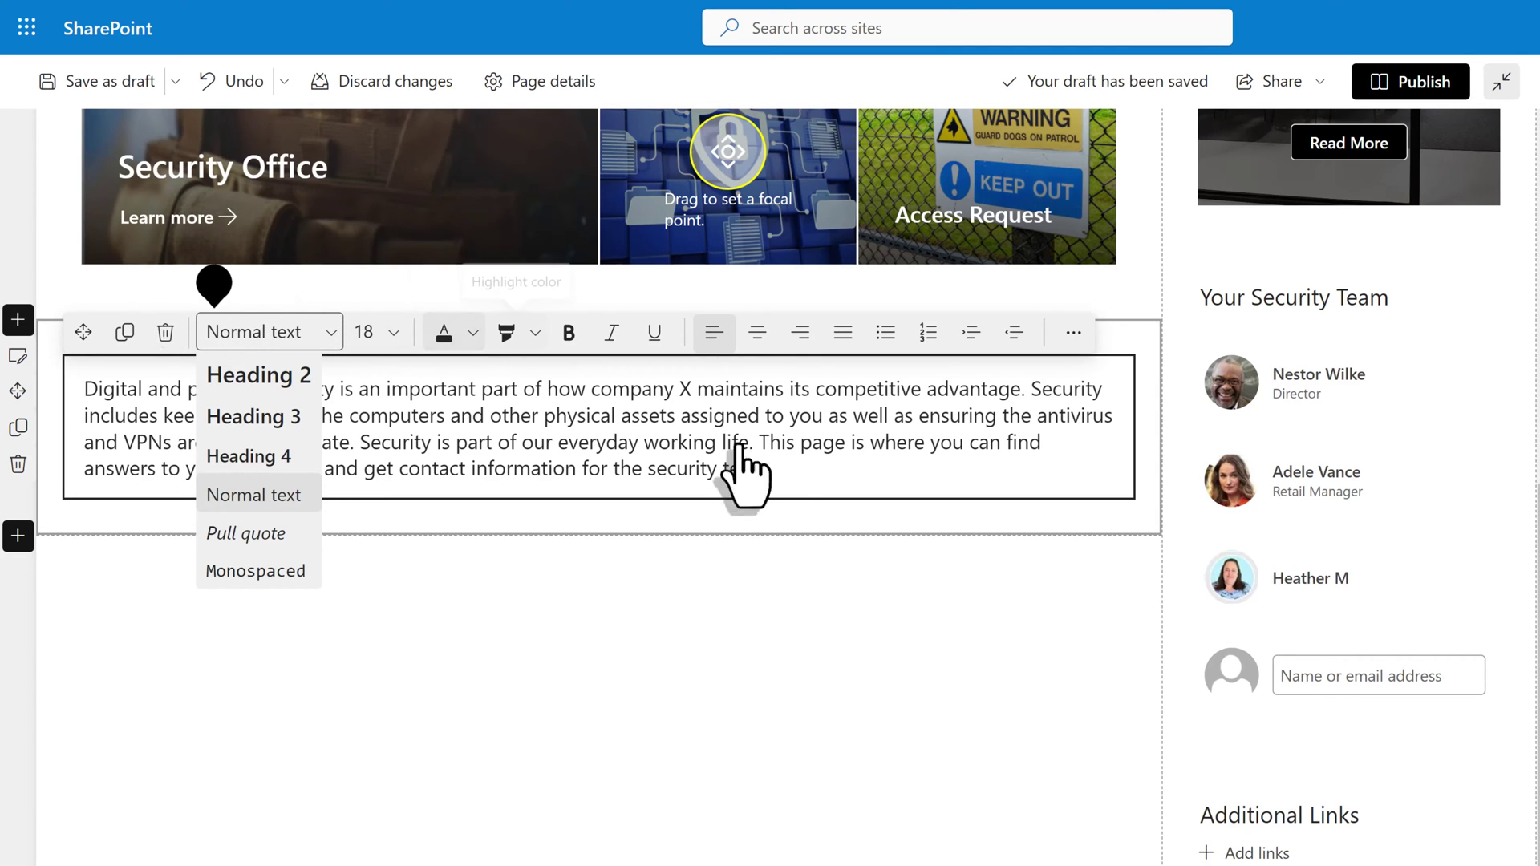
click(800, 469)
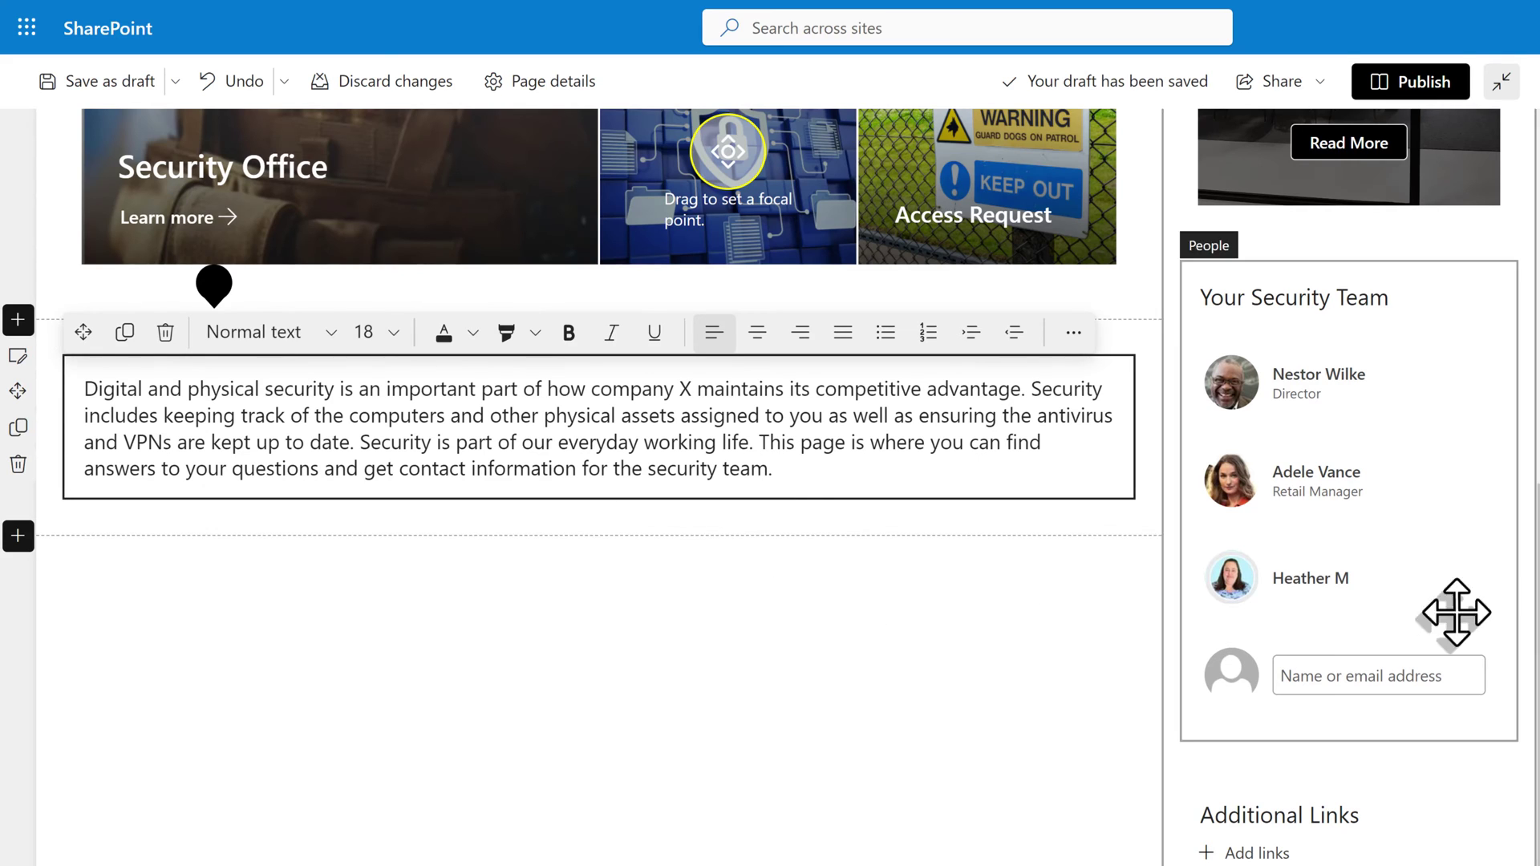
key(Escape)
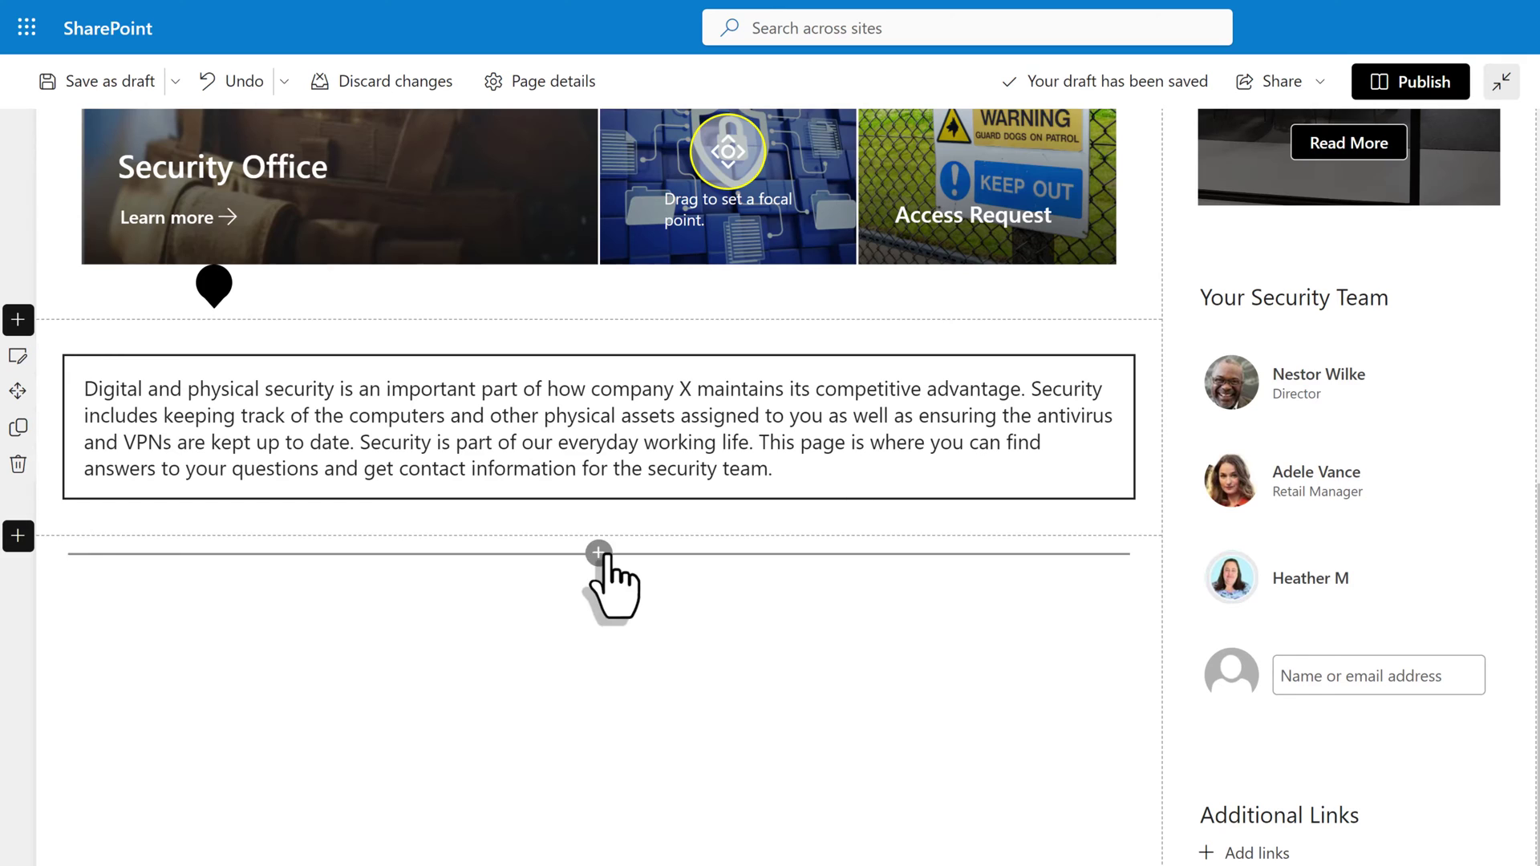
click(17, 535)
click(209, 761)
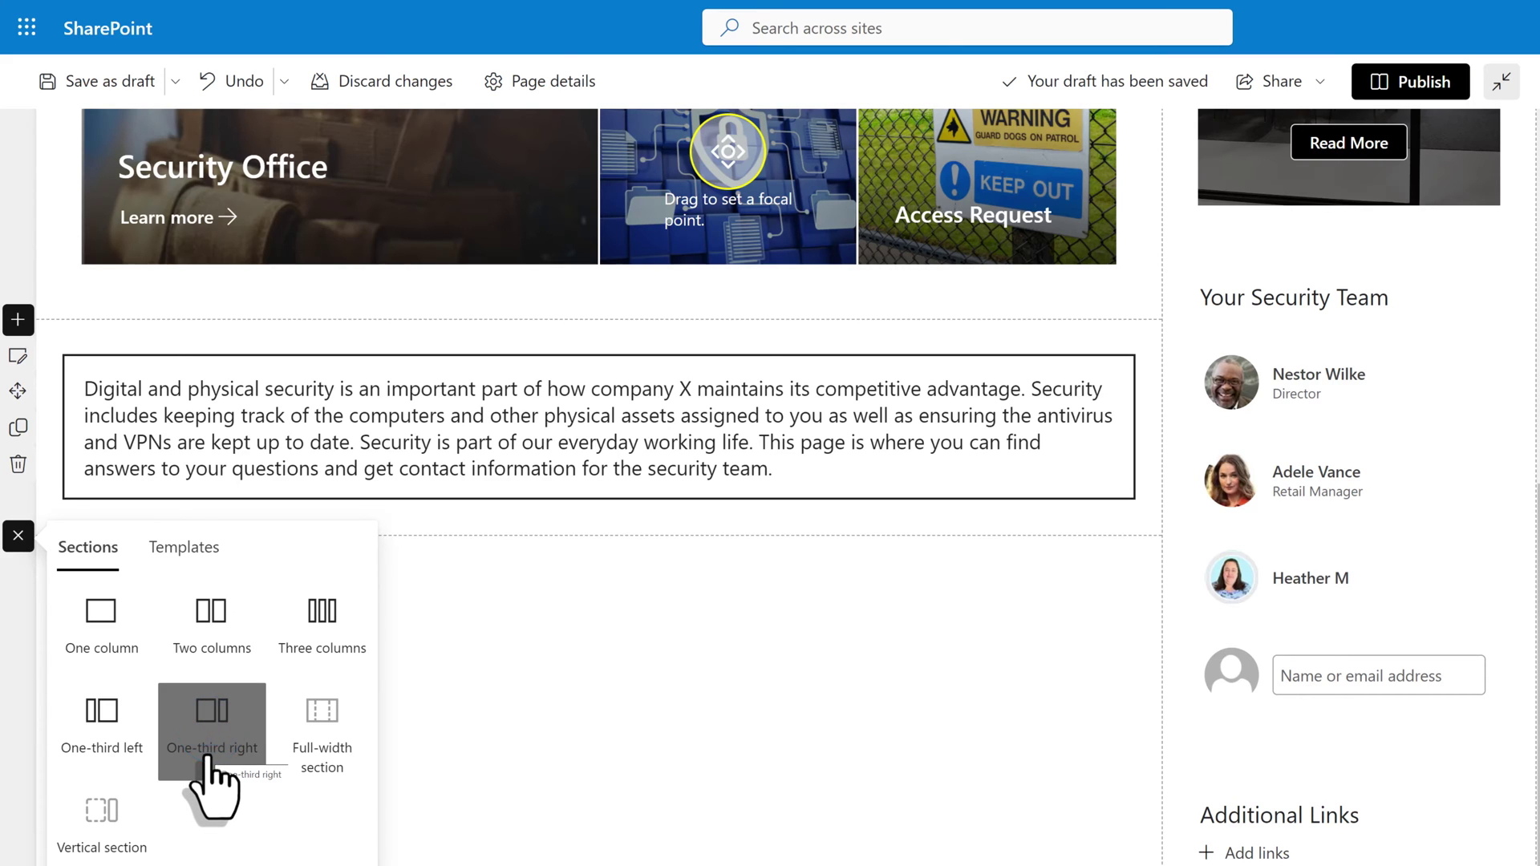
Step: Add a one-third-right section whose left column holds a Text part with the pasted 'Security: A shared responsibility' paragraphs
click(213, 750)
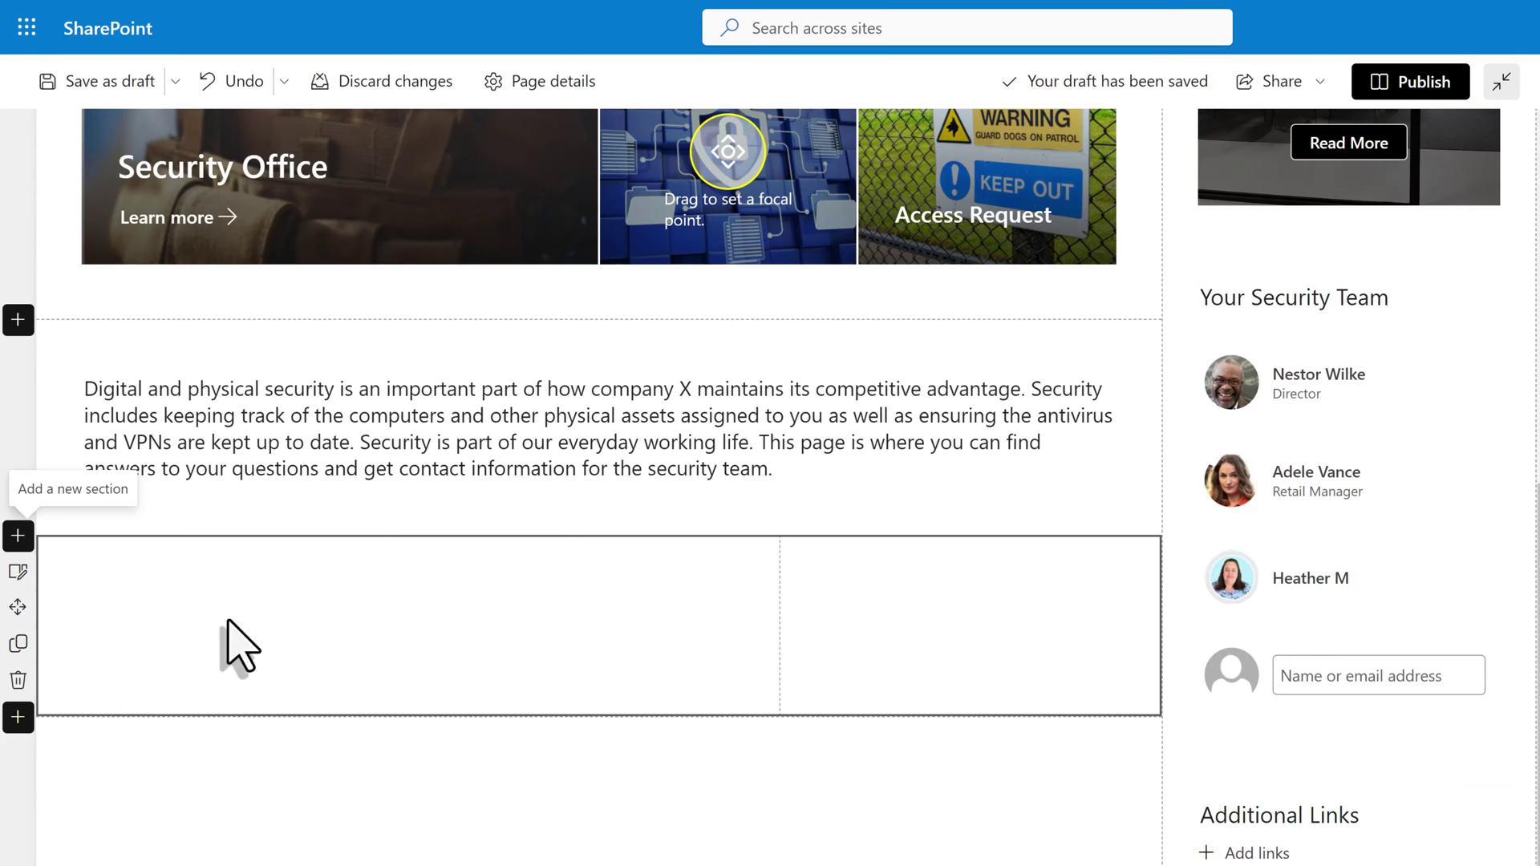
click(248, 640)
text(text)
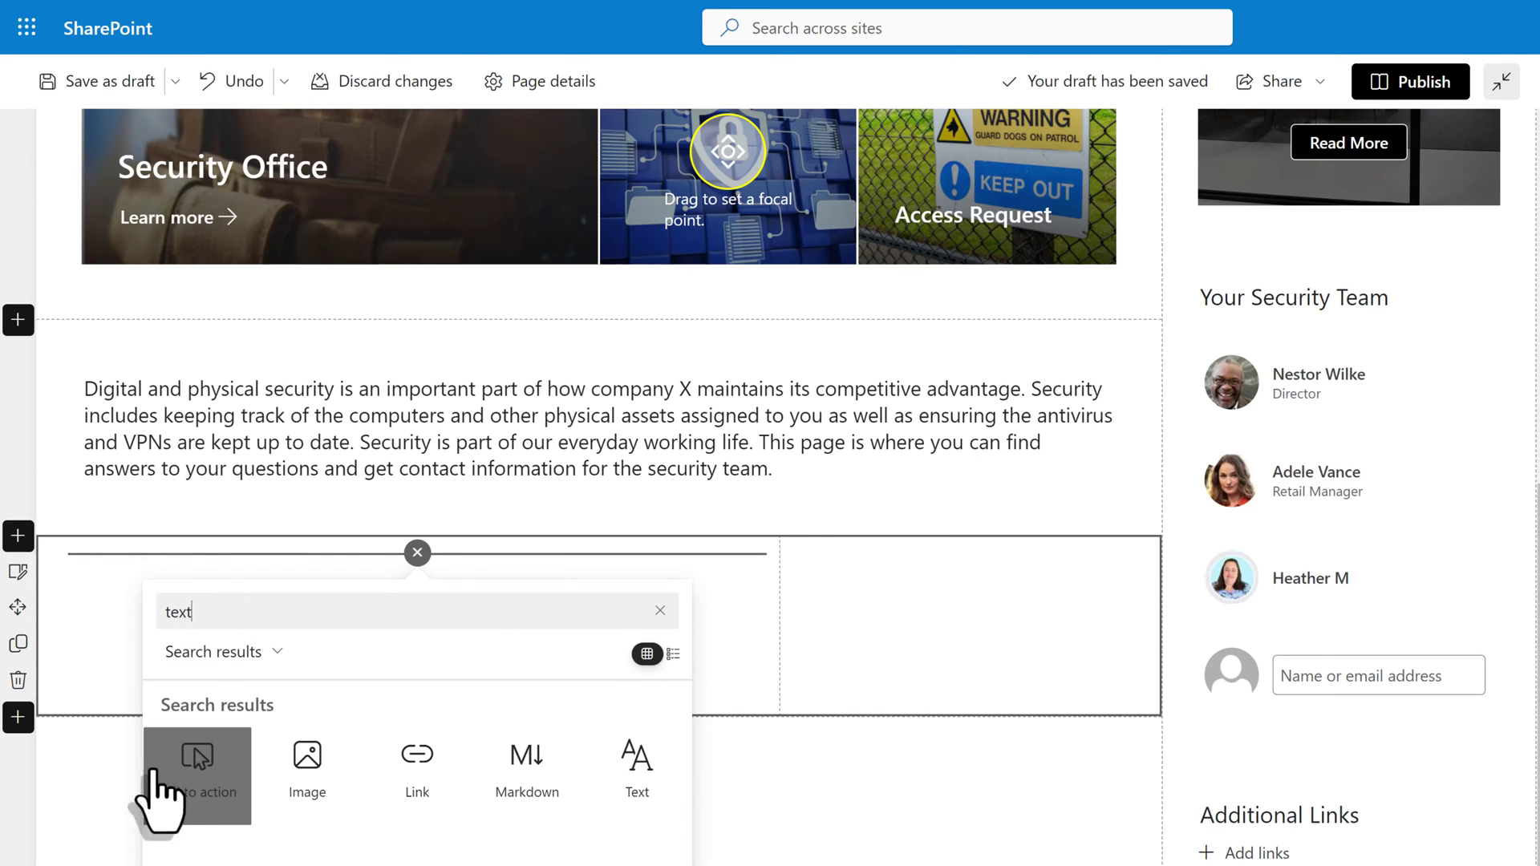
click(634, 769)
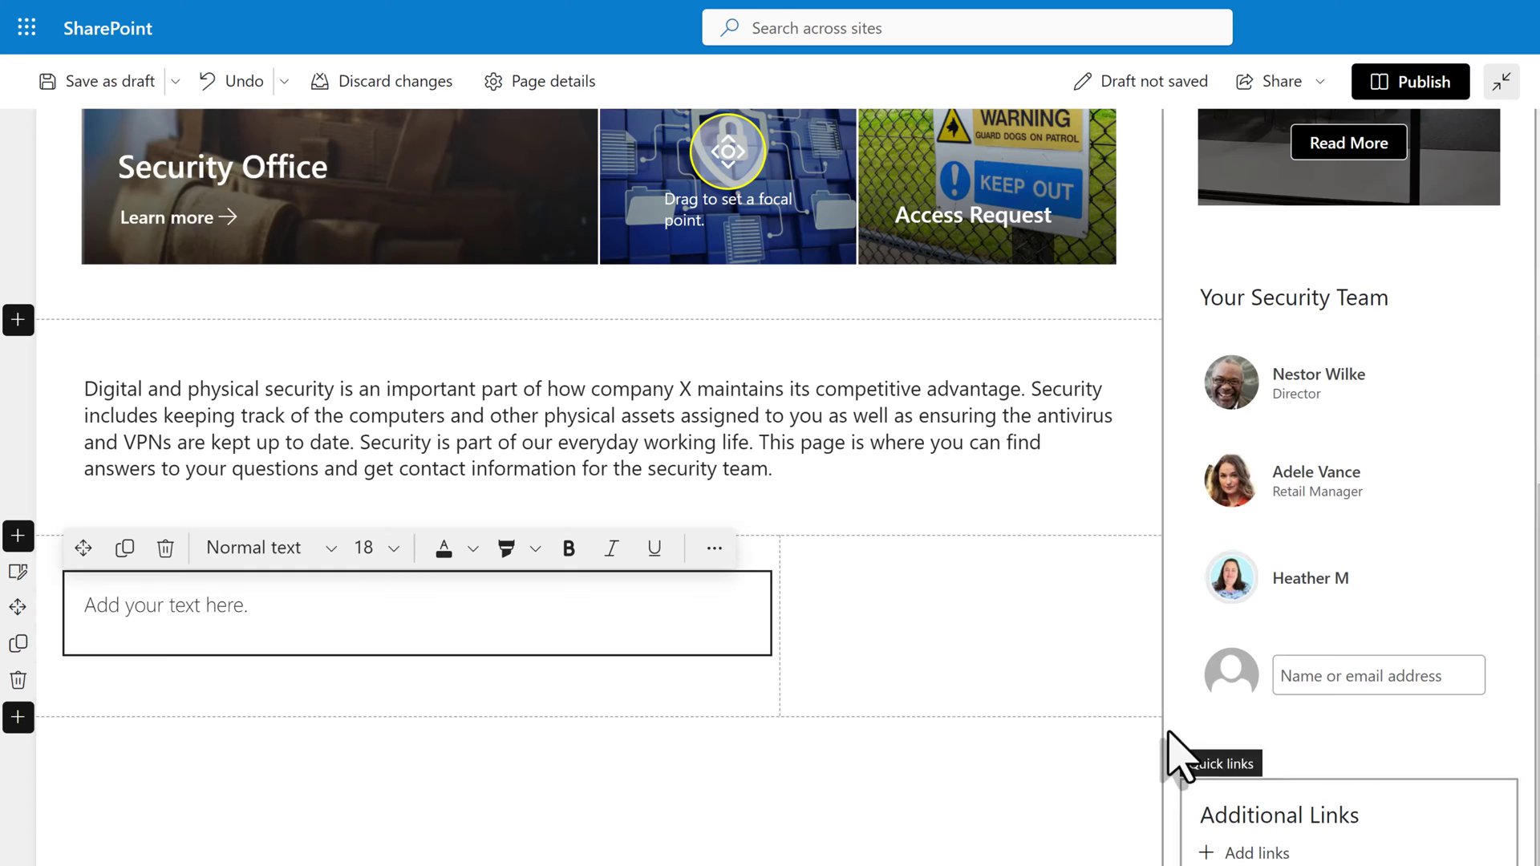
click(151, 612)
text(Security: A shared responsibility  Did you know hundreds of security incidents are reported each year at our offices across the world. Fortunately, the regional security offices and their staff have programs in place to help mitigate those risks. But every employee has a part to play as many of these incidents can be prevented with good personal security habits.  To bring awareness to some common security issues, we have created a user-friendly security awareness program. It consists of bit sized videos to discuss proactive measures we can all take as well as examples of past security events. We also have a new employee security briefing, links to annual cyber awareness training and more.)
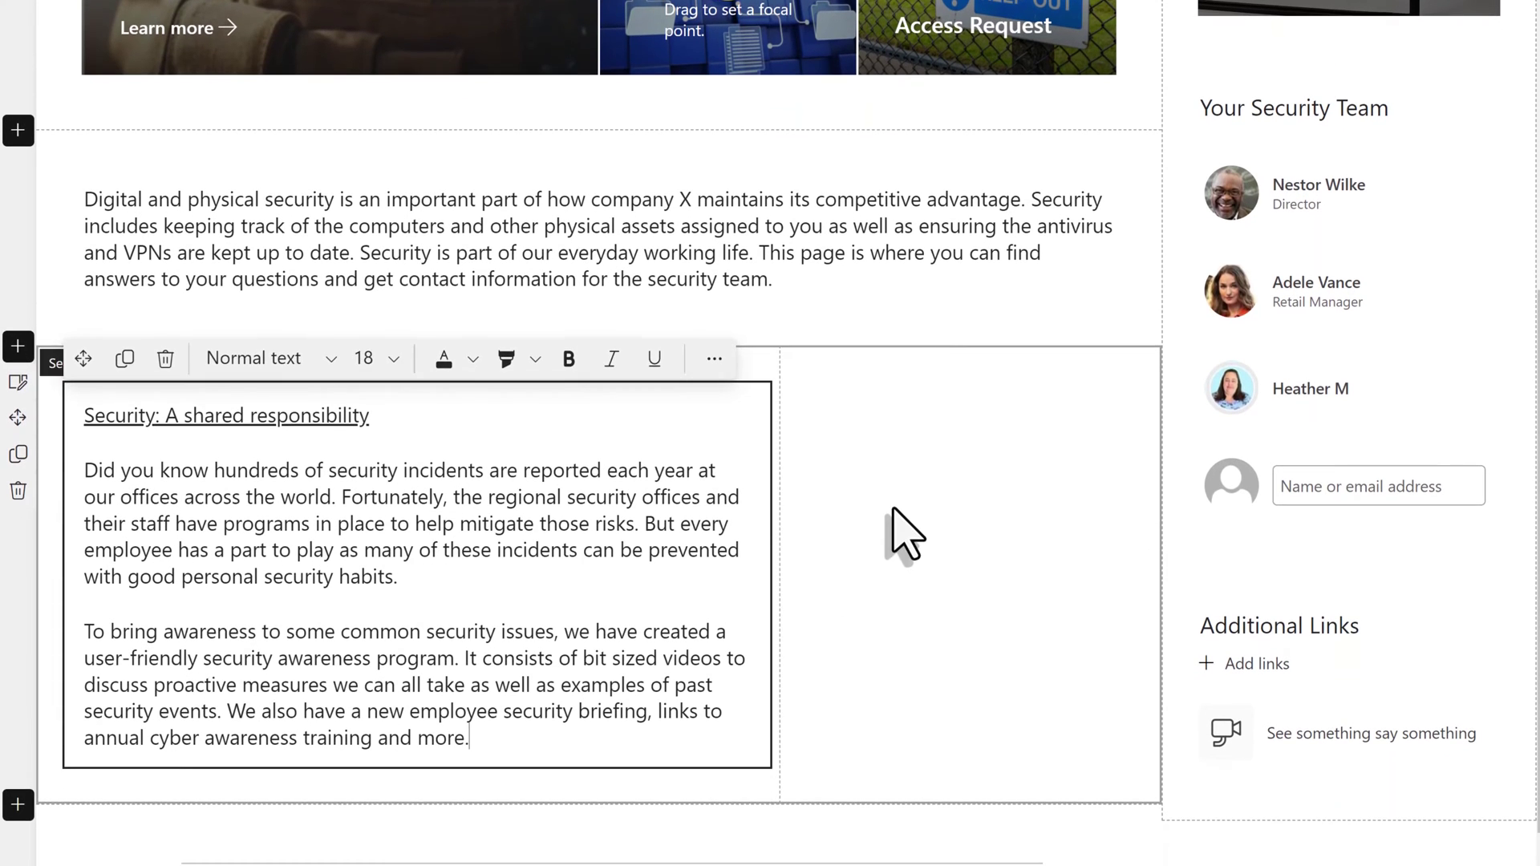
Step: Add an Image web part to the narrow right column and upload the security equipment photo
click(962, 363)
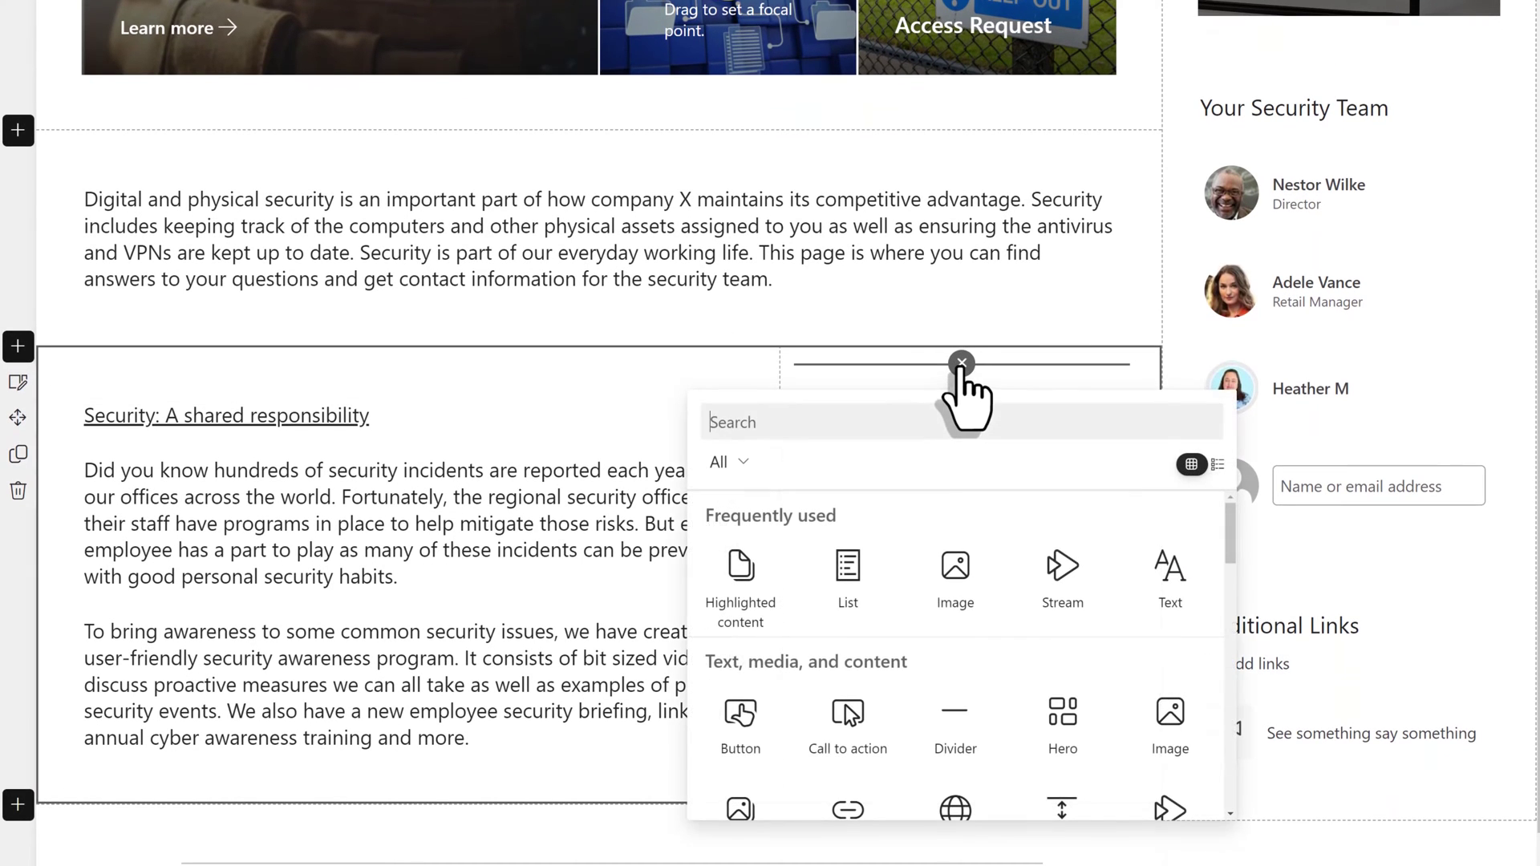
click(967, 600)
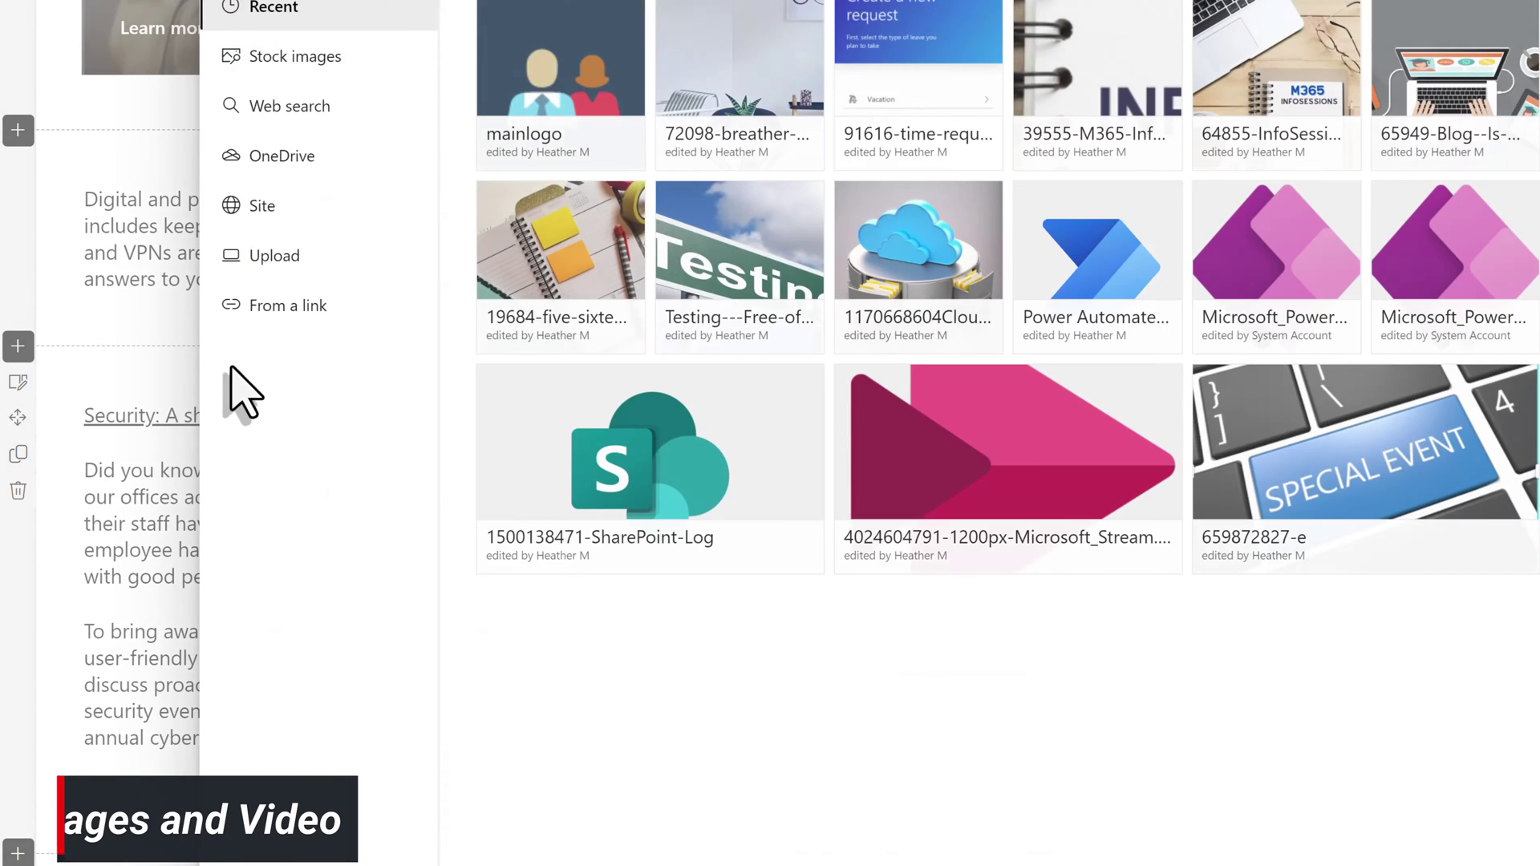
click(258, 258)
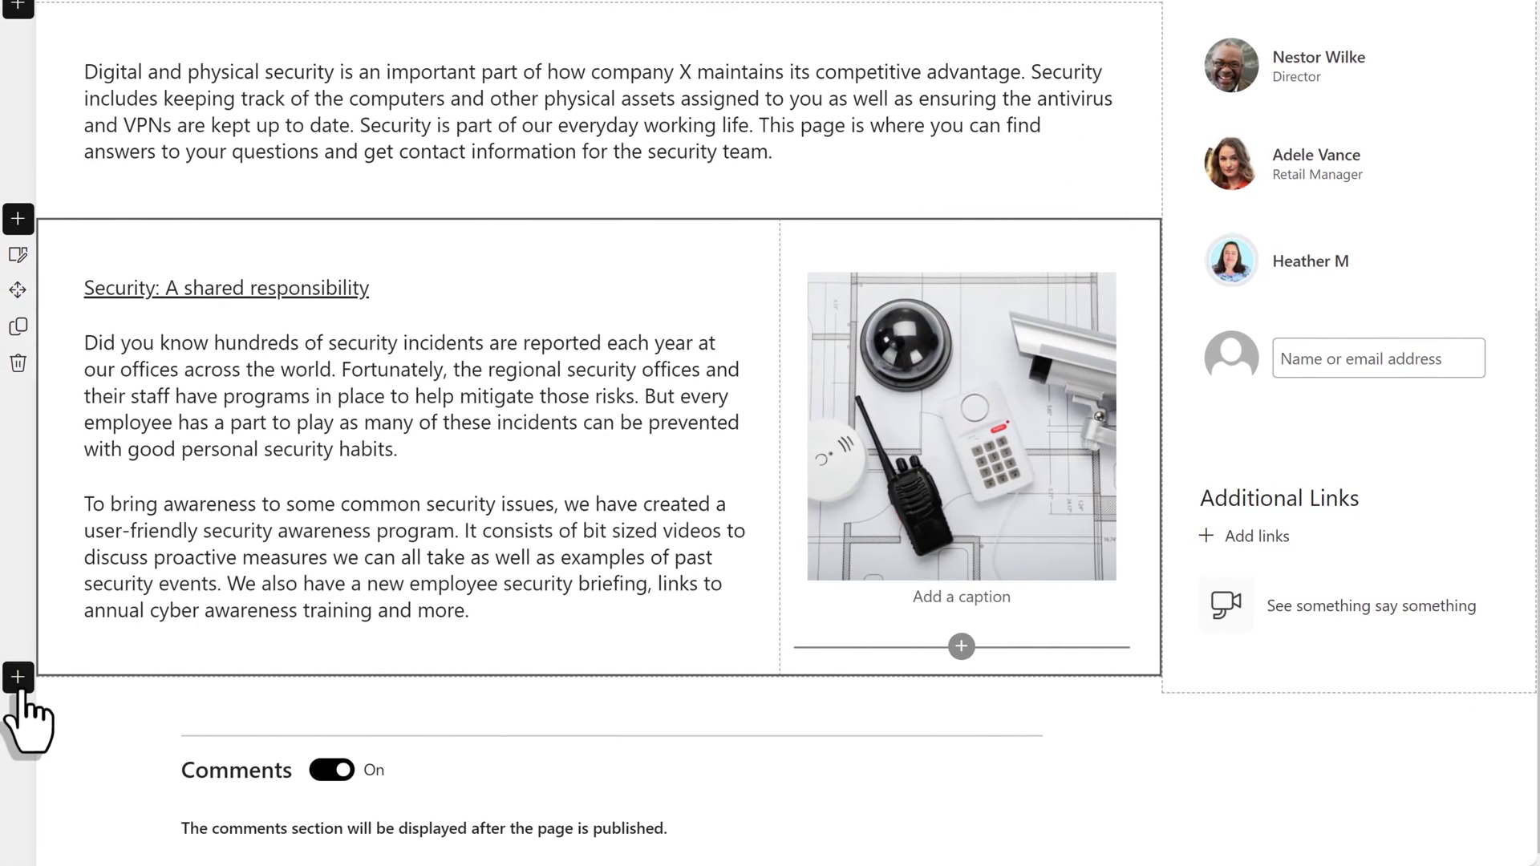
Step: Add a one-column section with a Stream web part and switch its layout from Theater to Grid
click(20, 696)
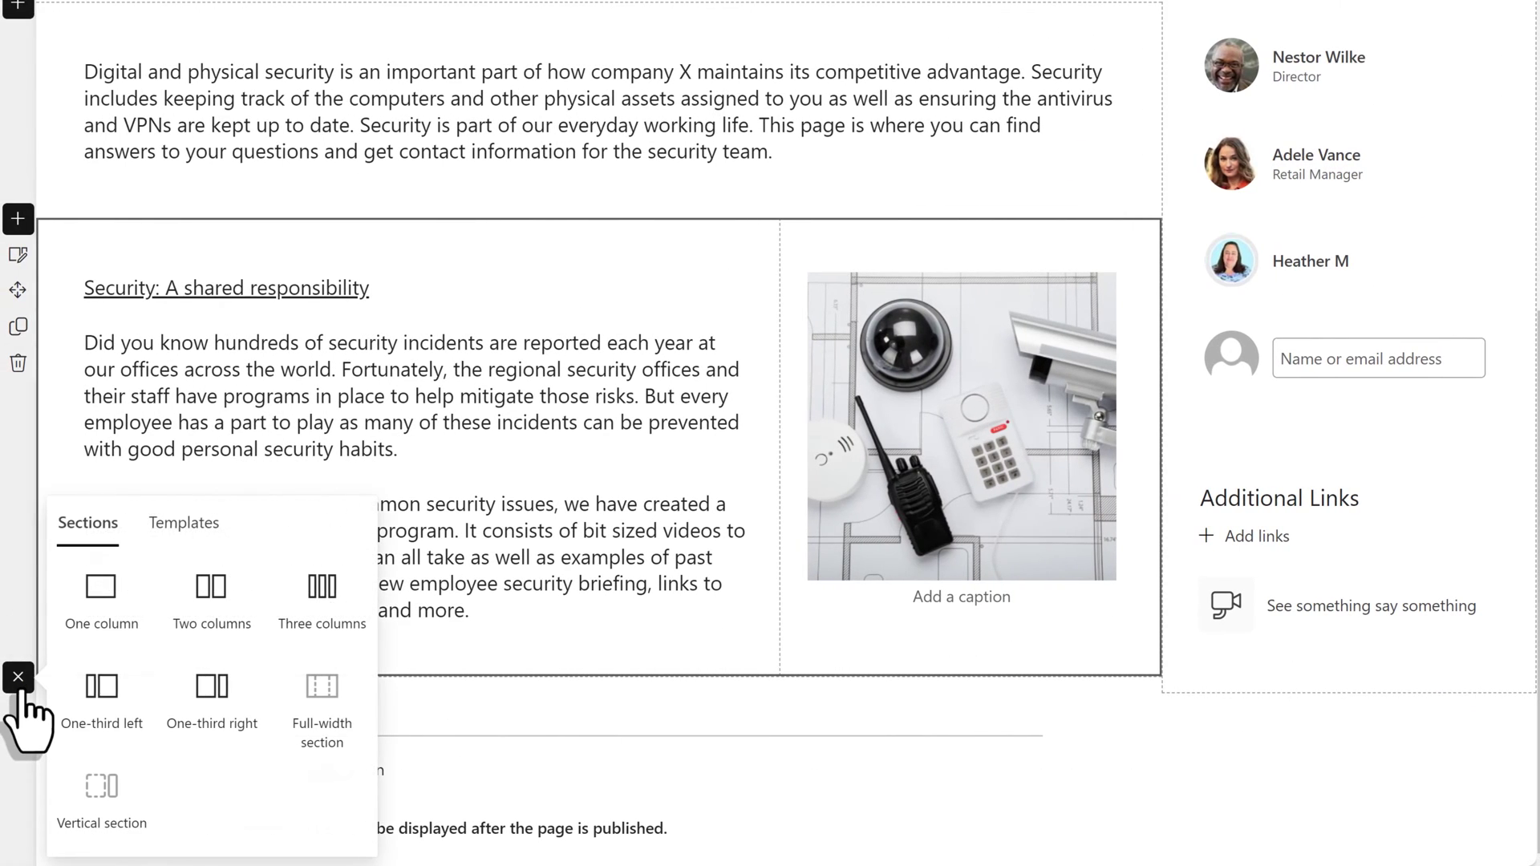
click(100, 618)
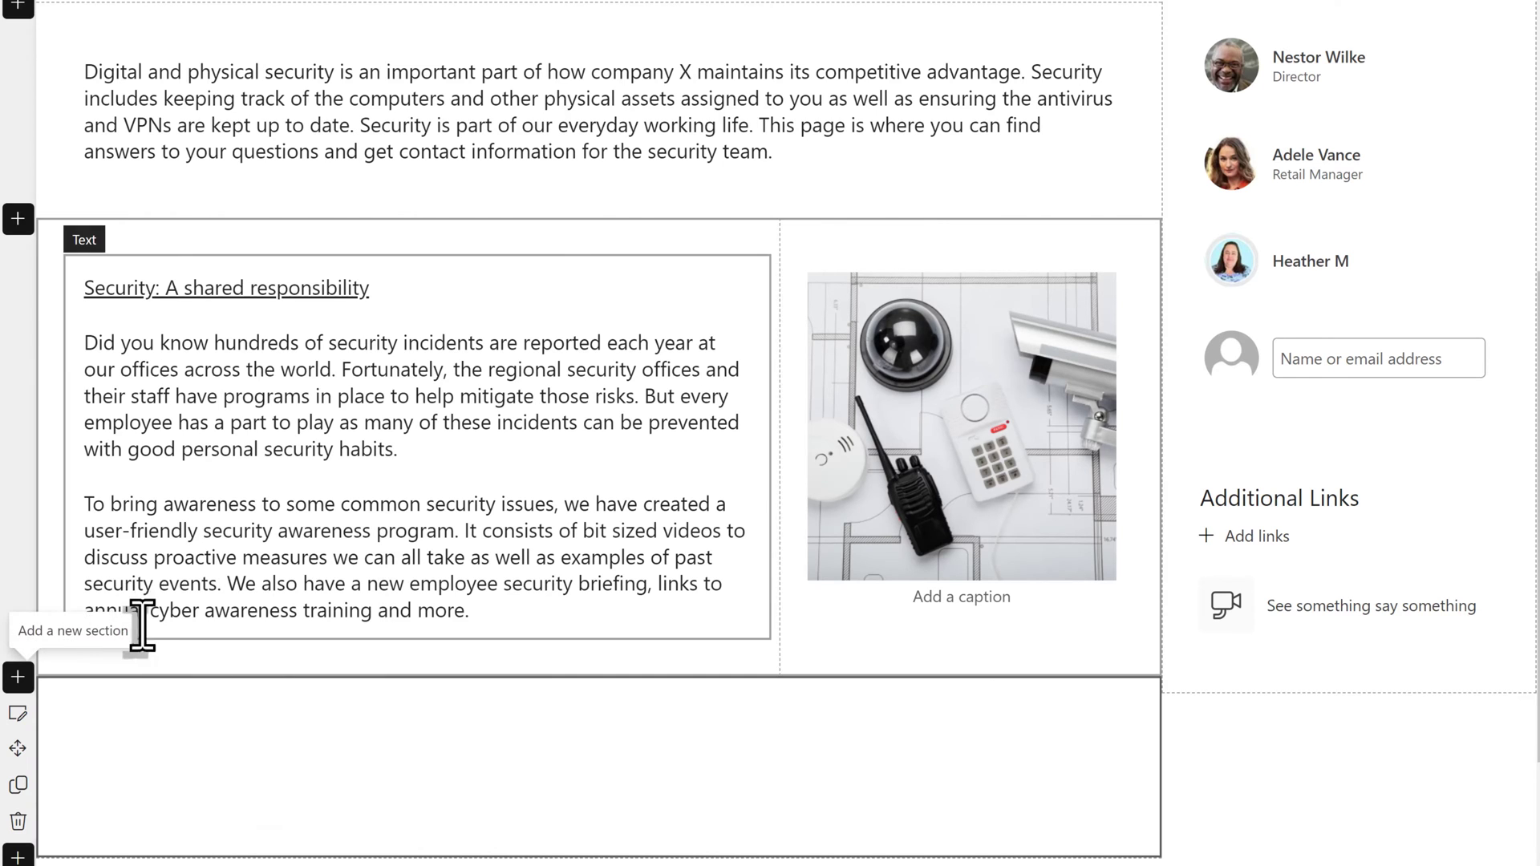
scroll(642, 778, down, 2)
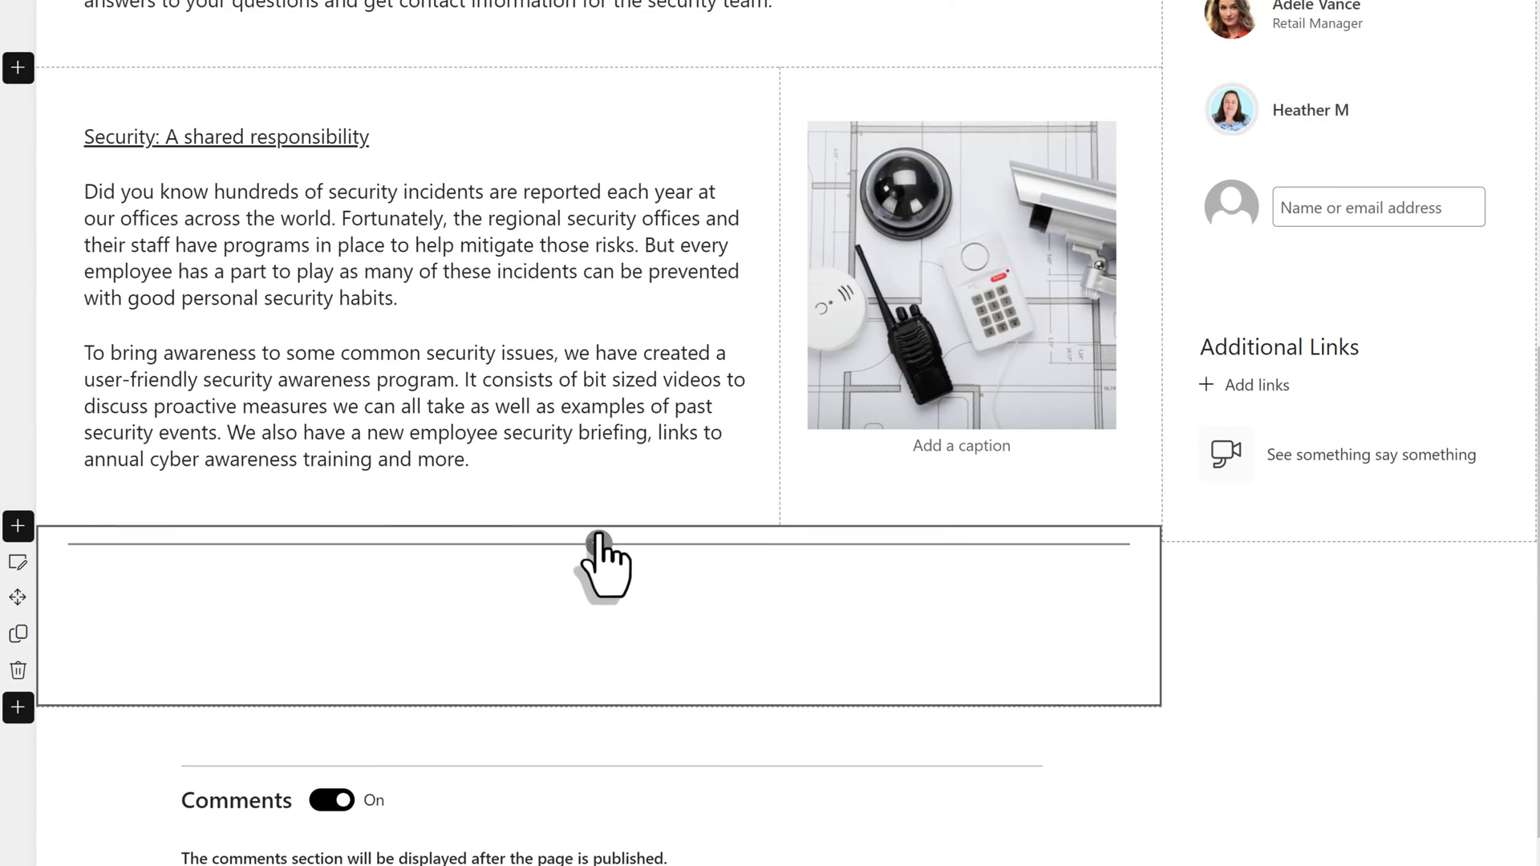
mouse_move(601, 565)
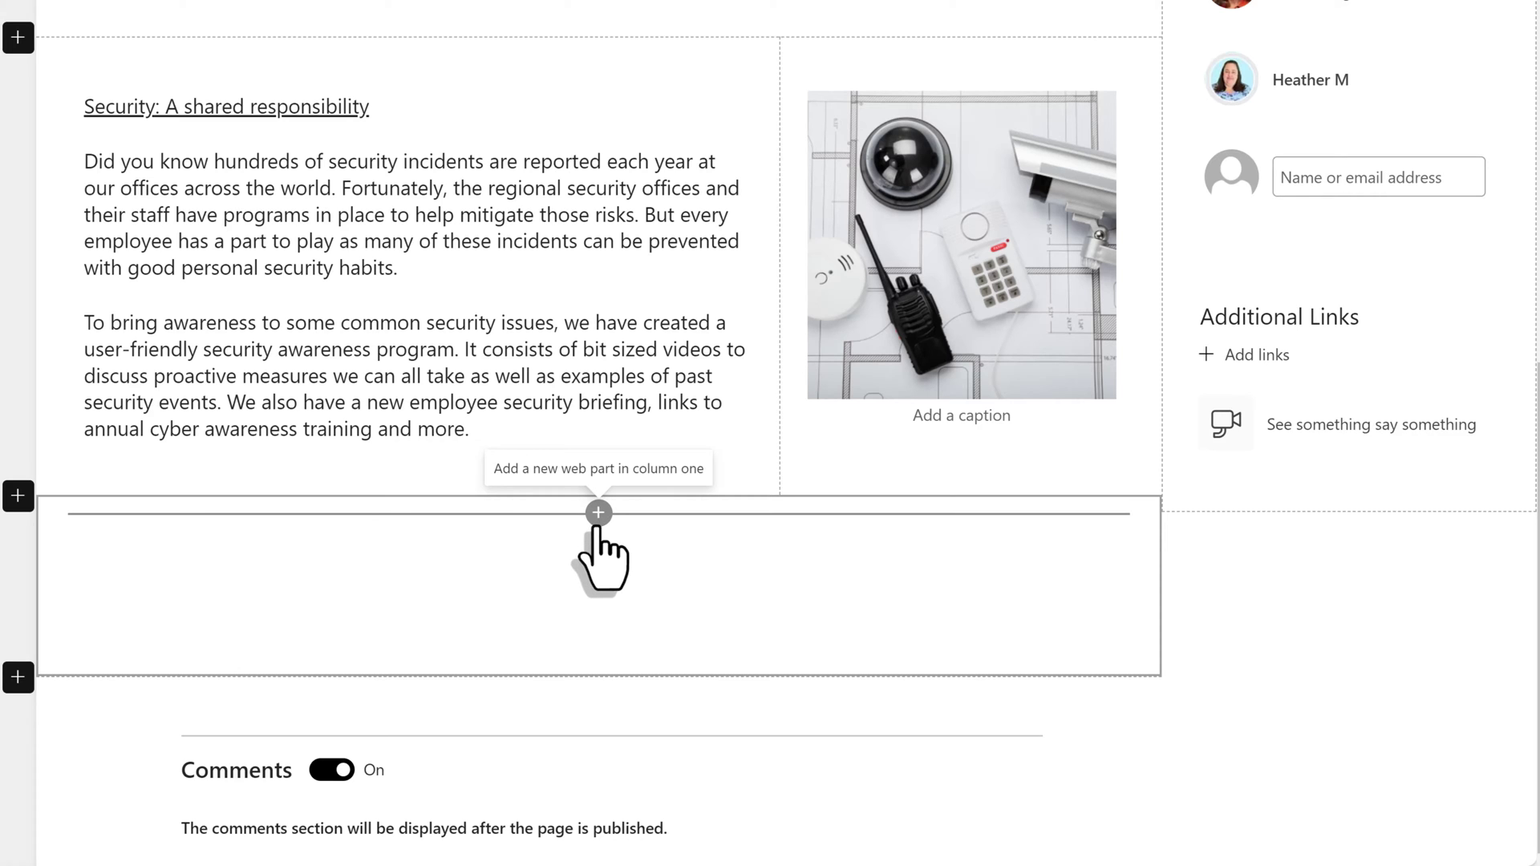
click(598, 513)
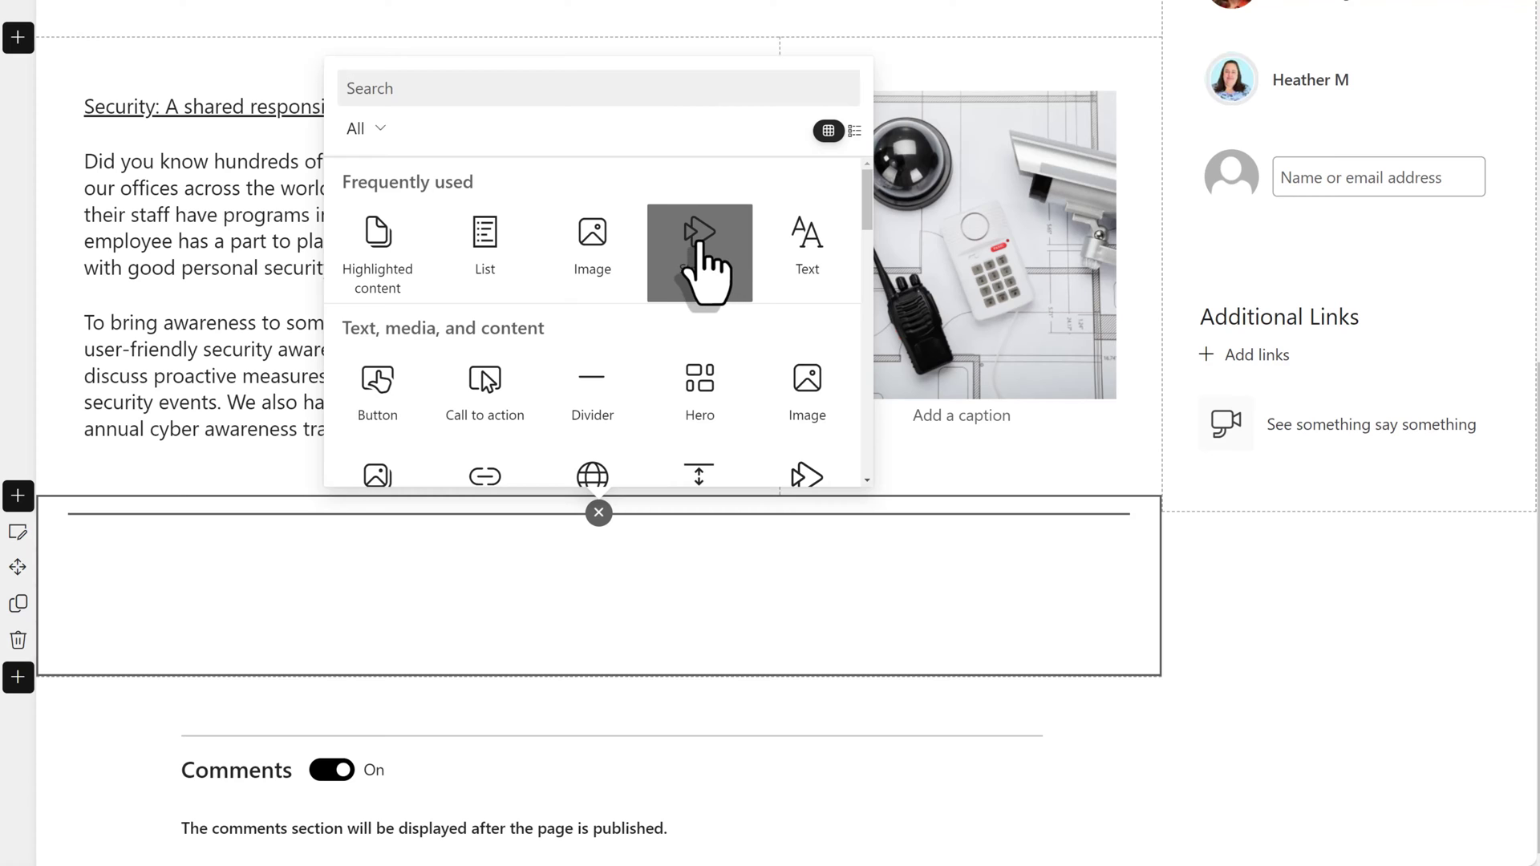
click(700, 261)
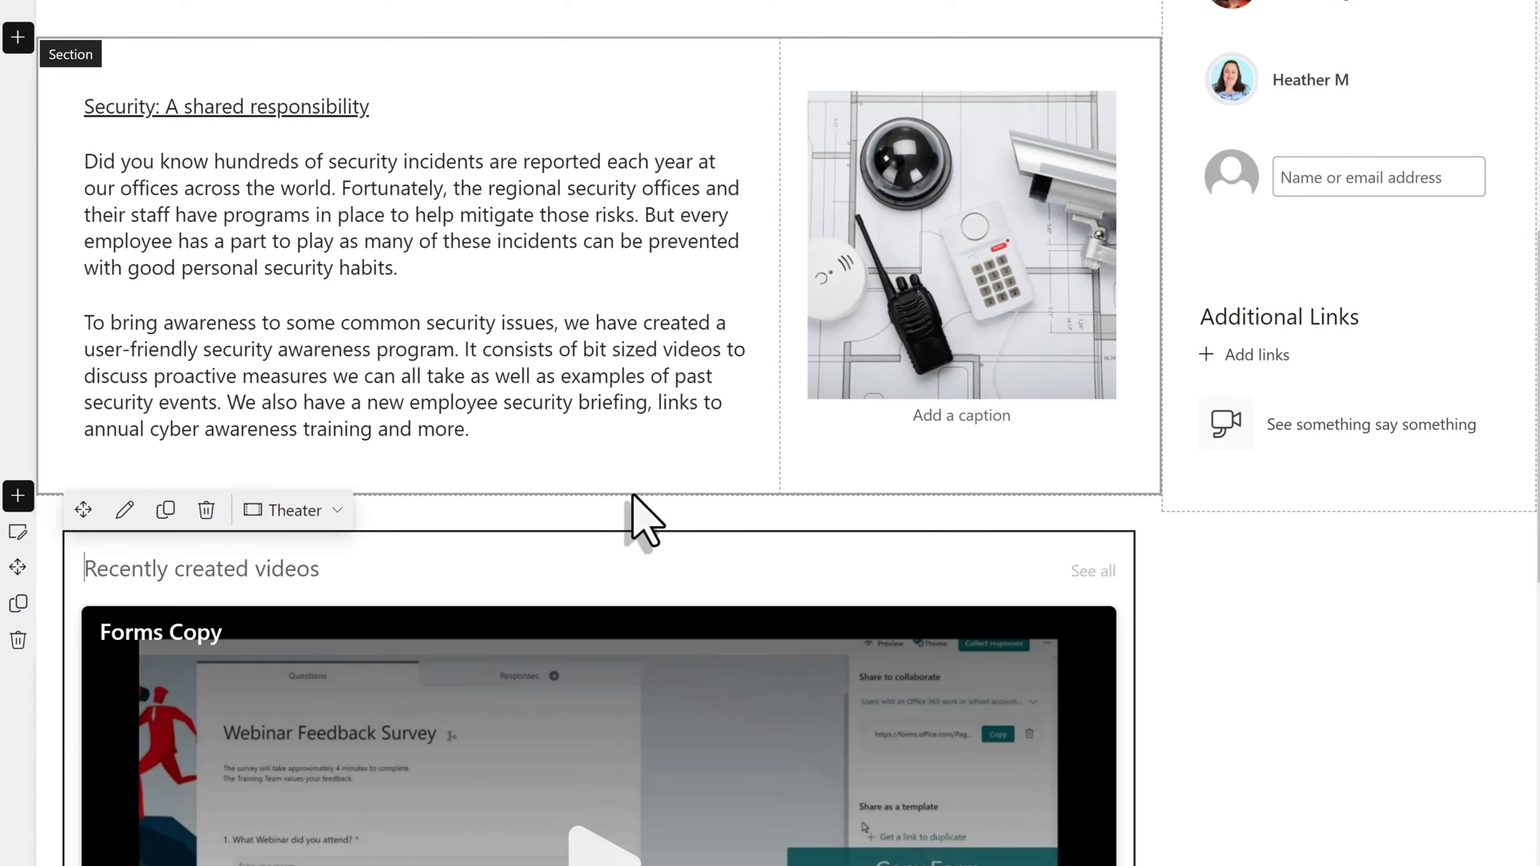
scroll(794, 714, down, 4)
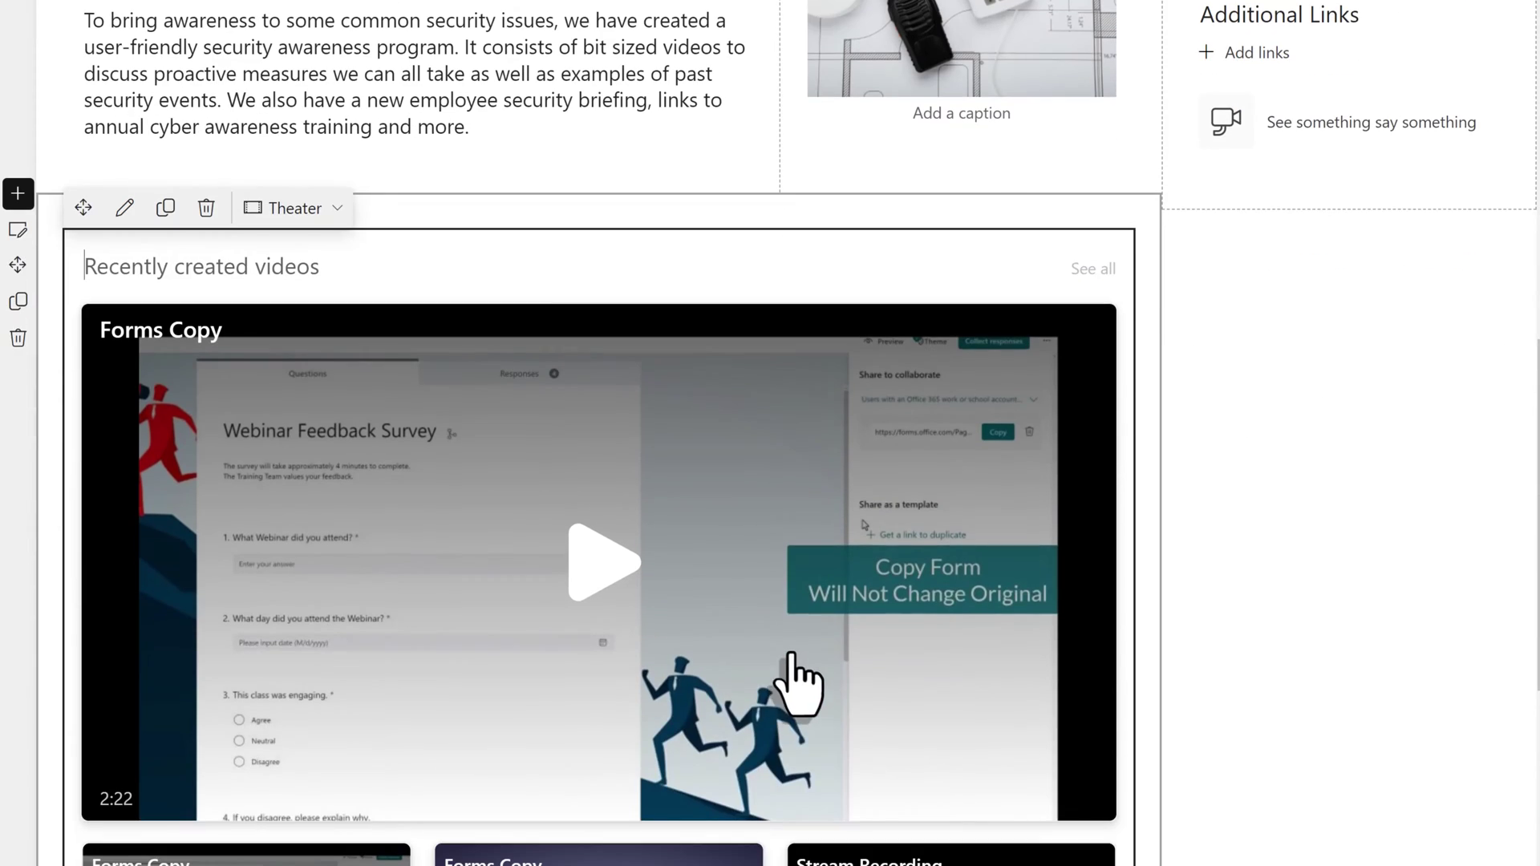
click(338, 211)
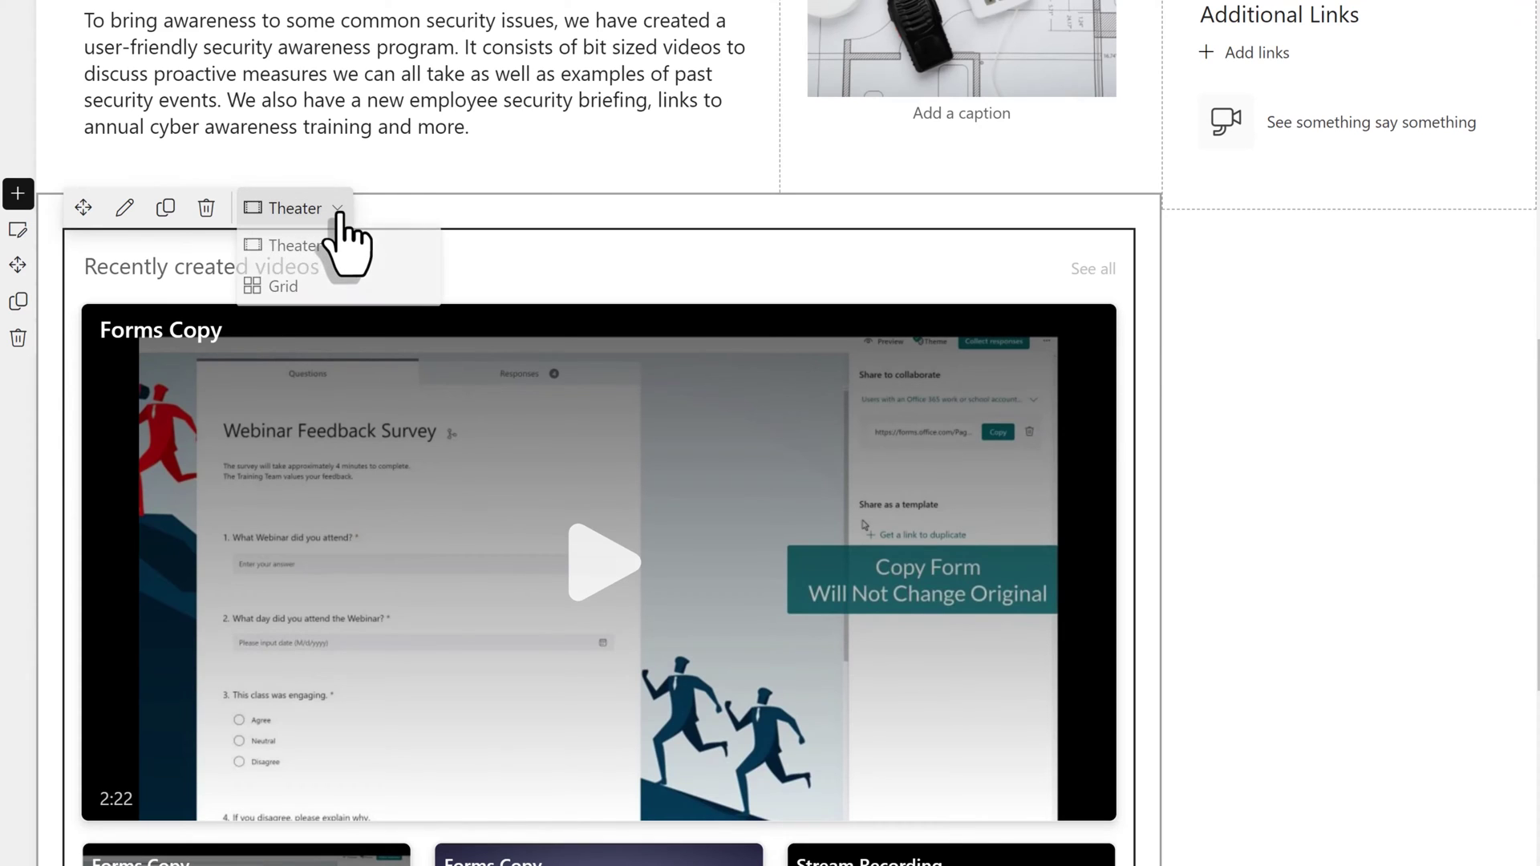
click(325, 291)
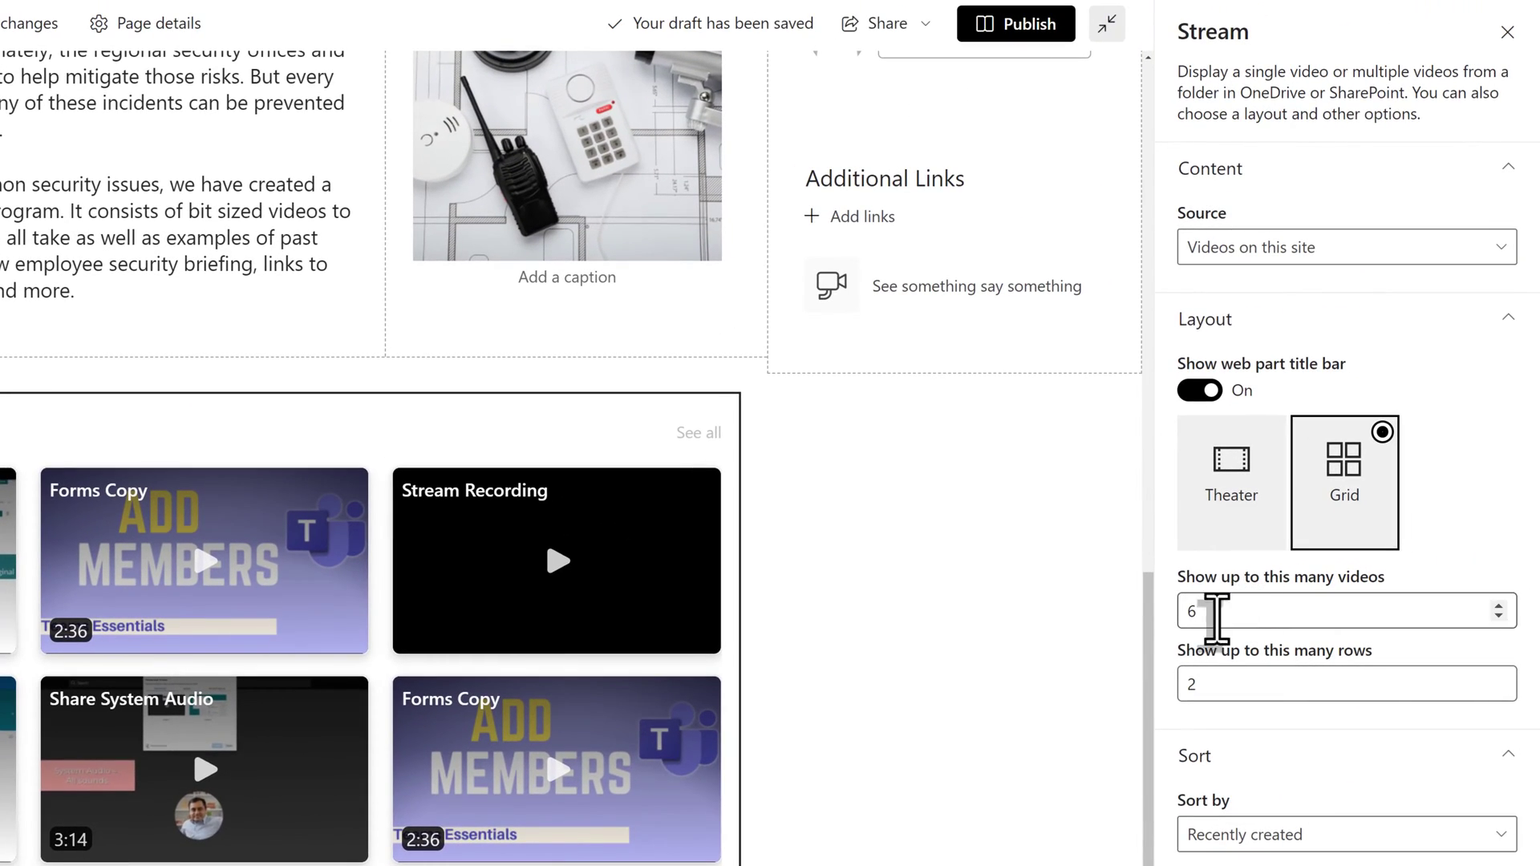
Step: Set the Stream part's source to Folder and select the Stream folder in the Video library
click(1497, 248)
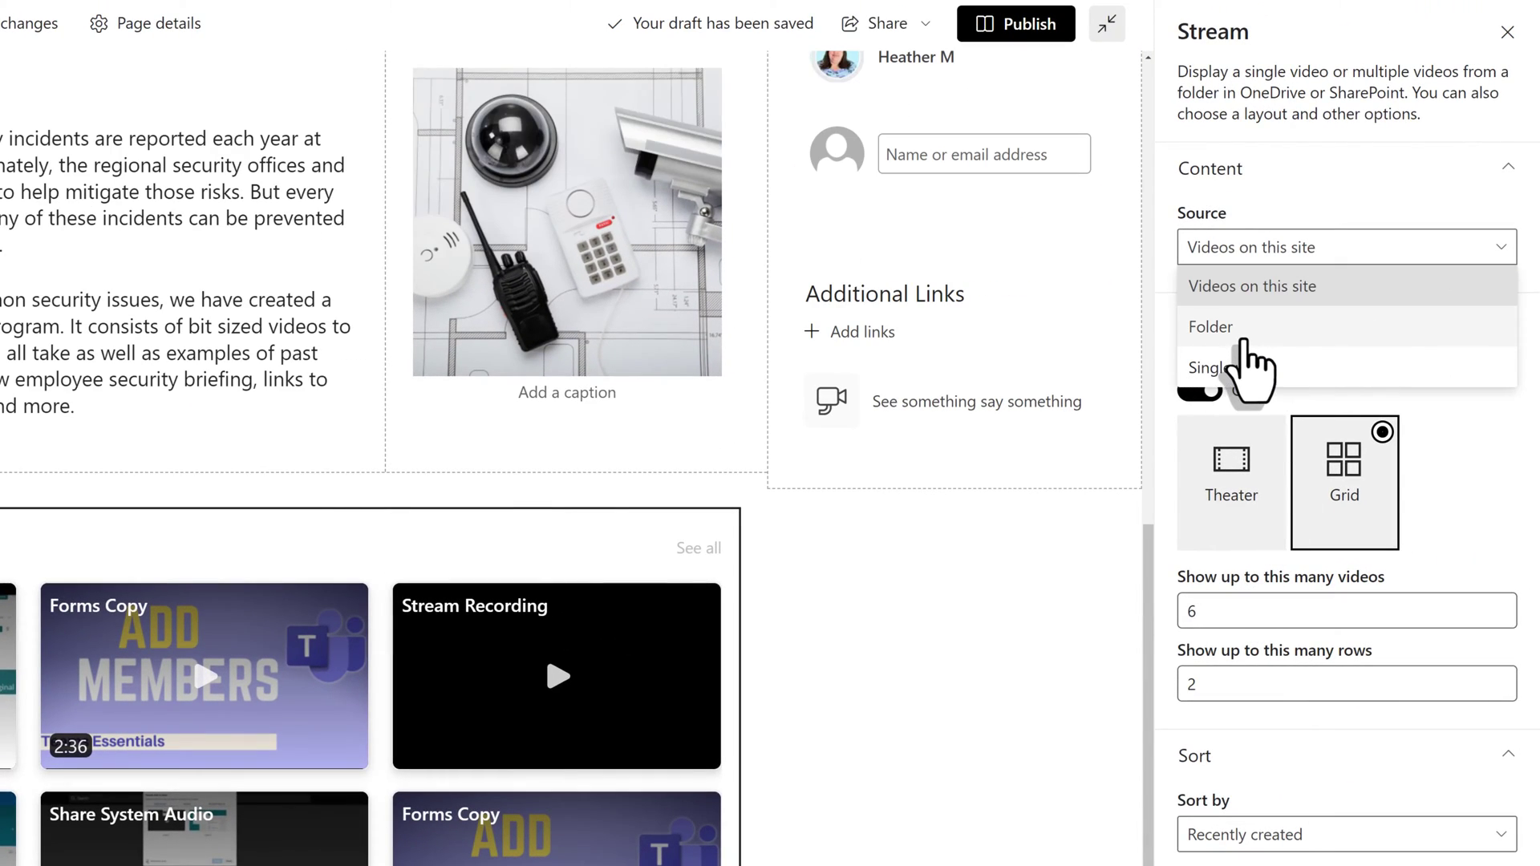
click(1219, 333)
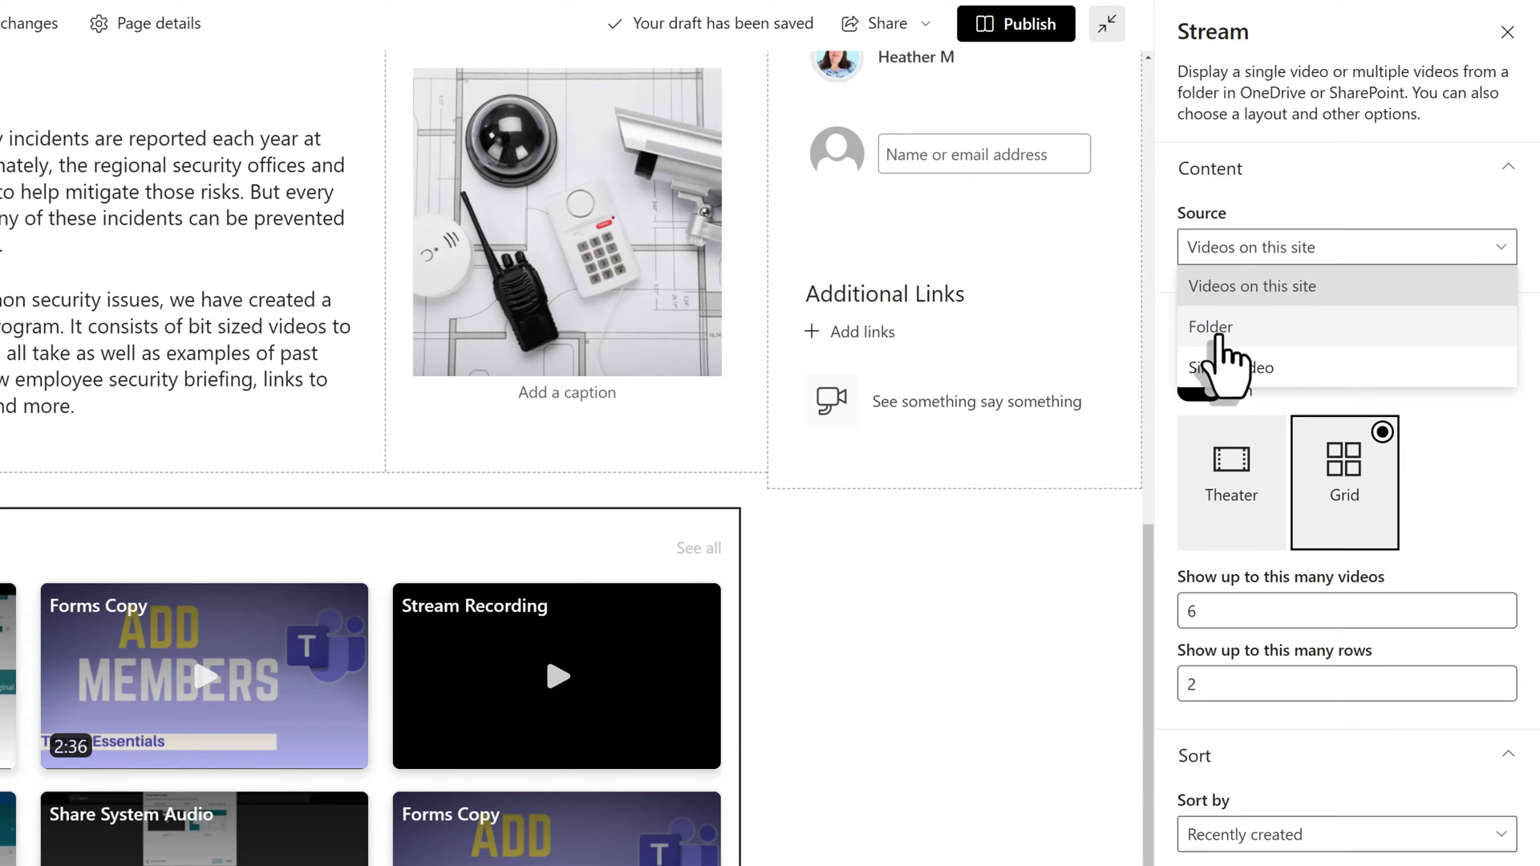
click(1220, 329)
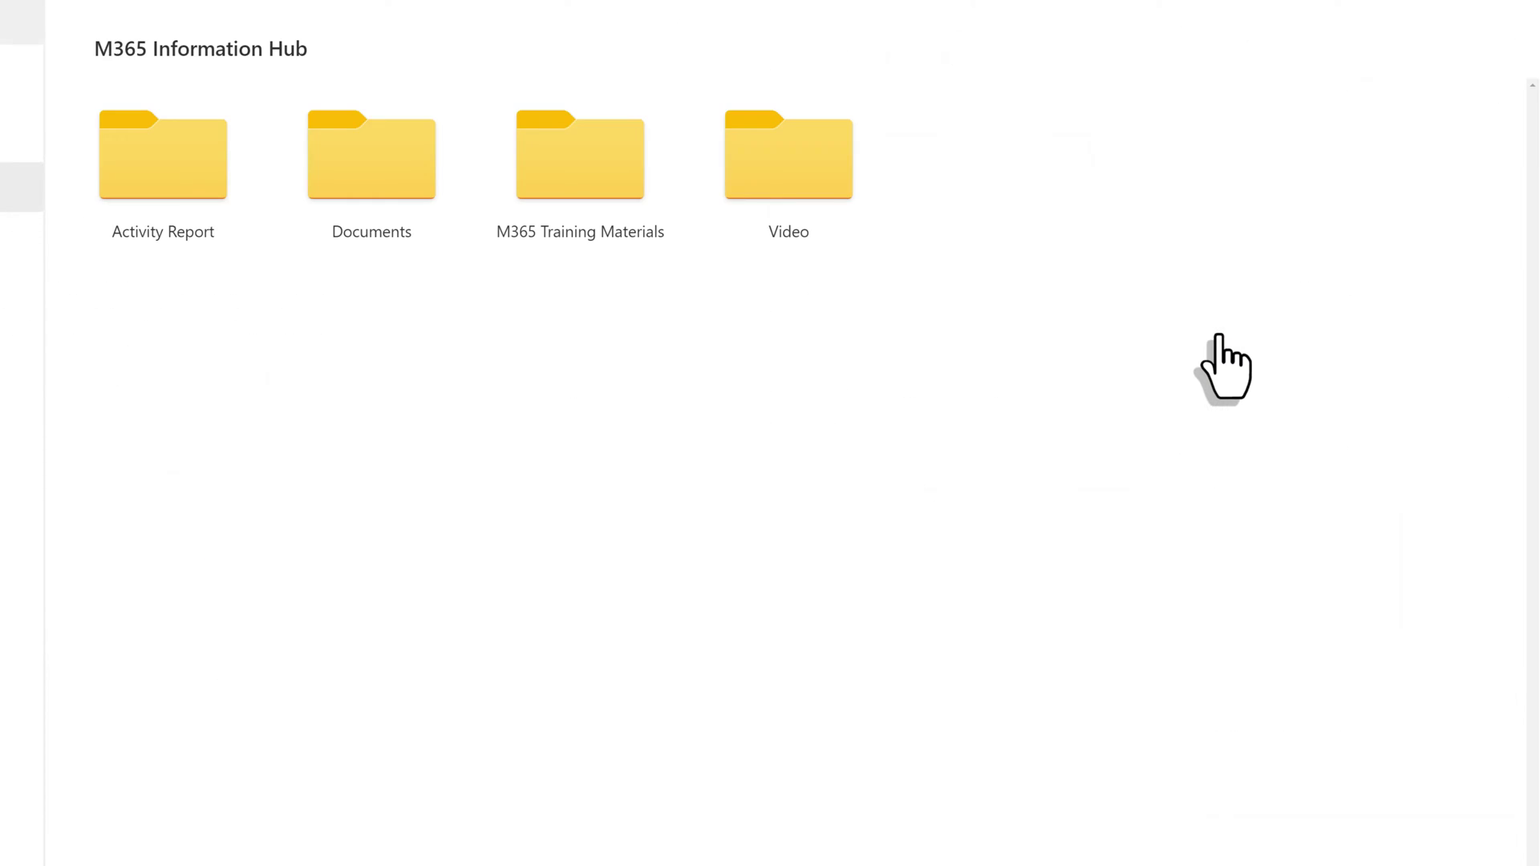
click(770, 189)
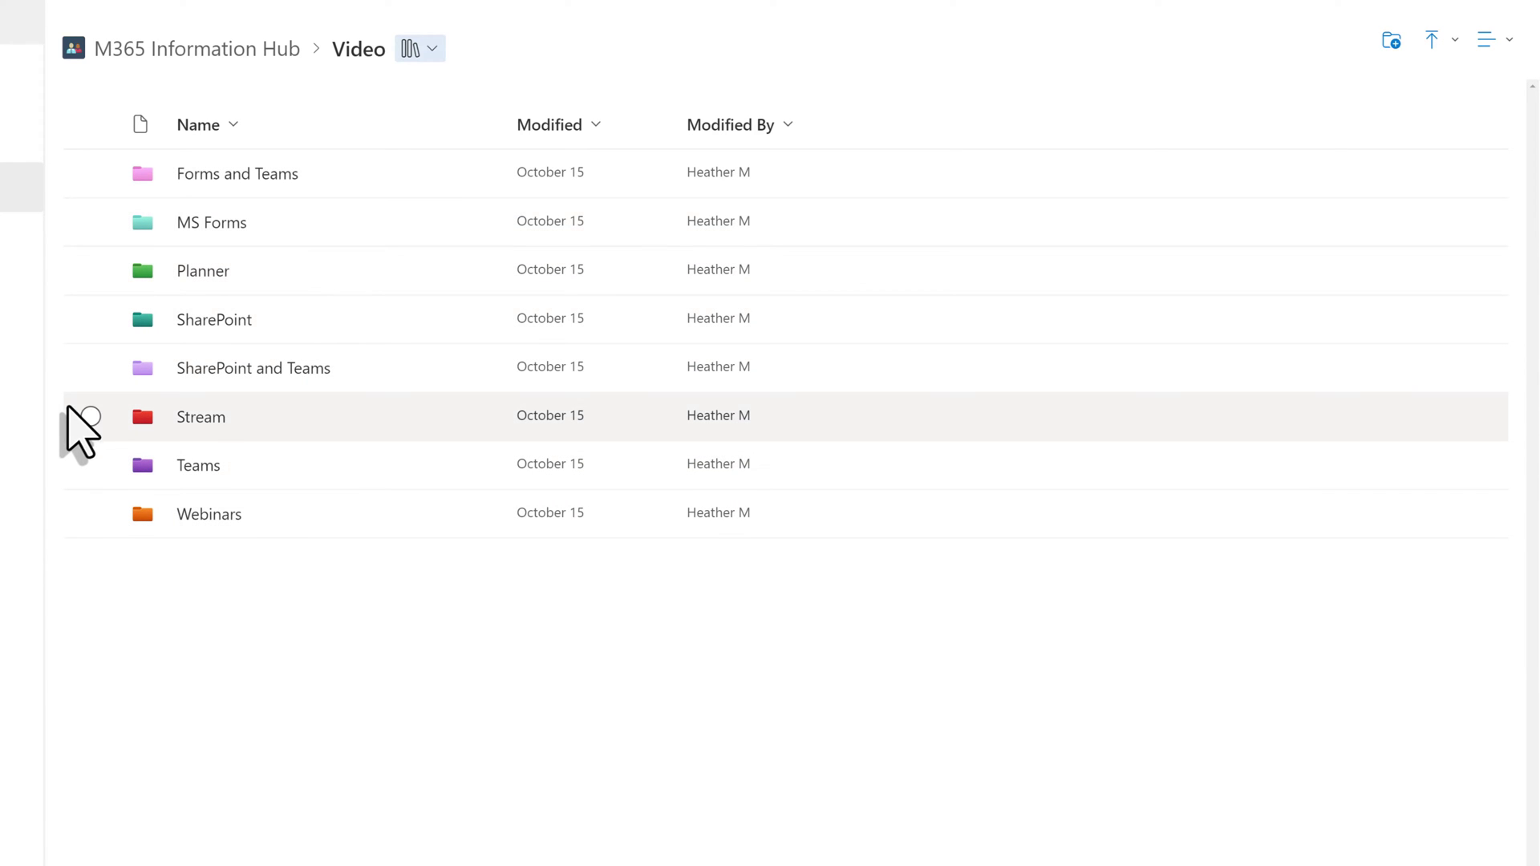
click(90, 417)
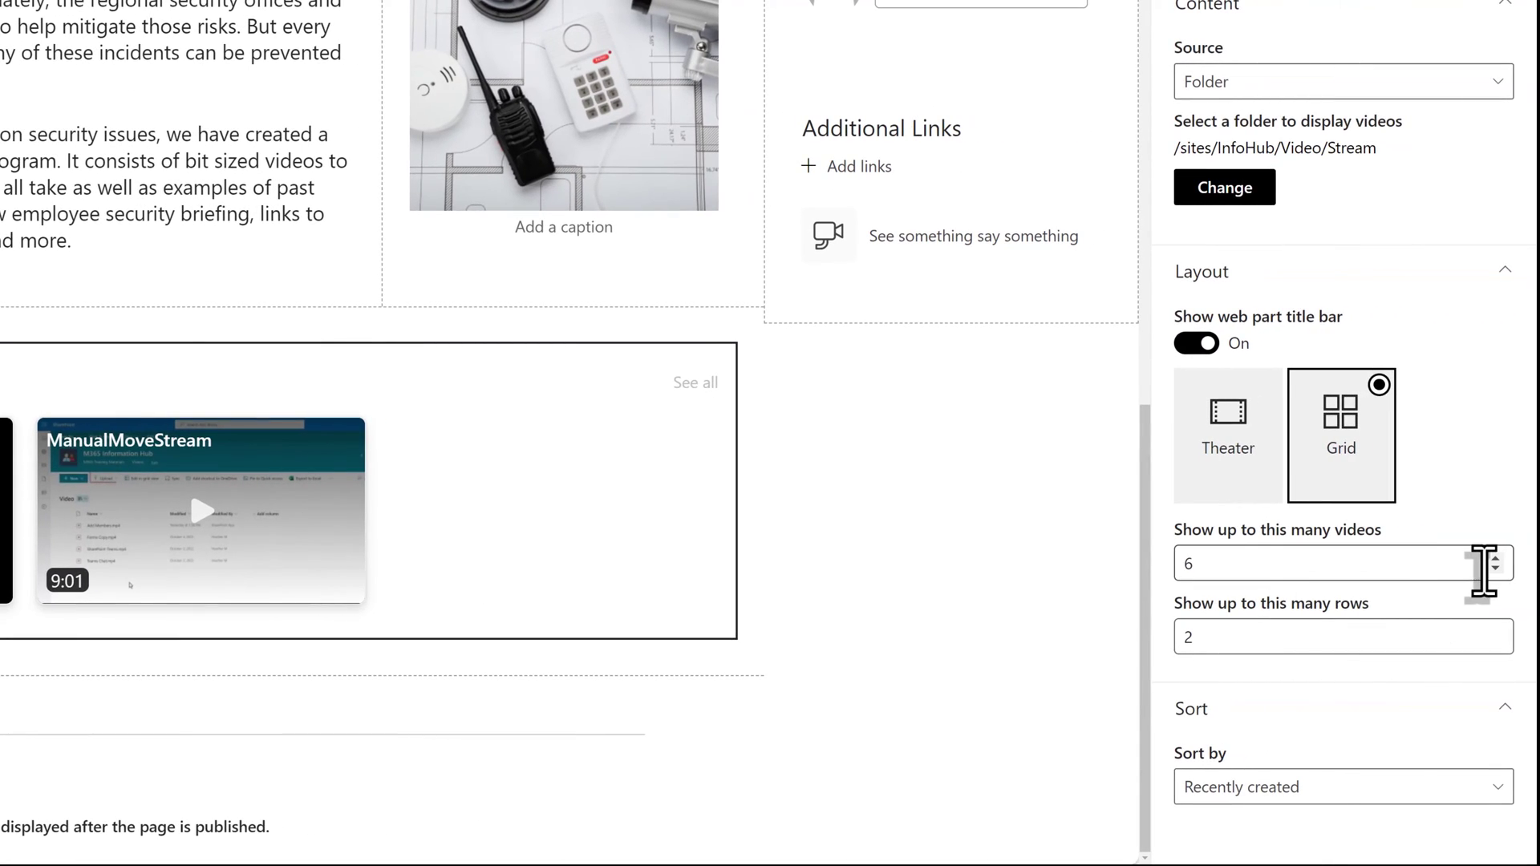
Step: Limit the Stream part to 30 videos shown across at most 4 rows
click(1495, 558)
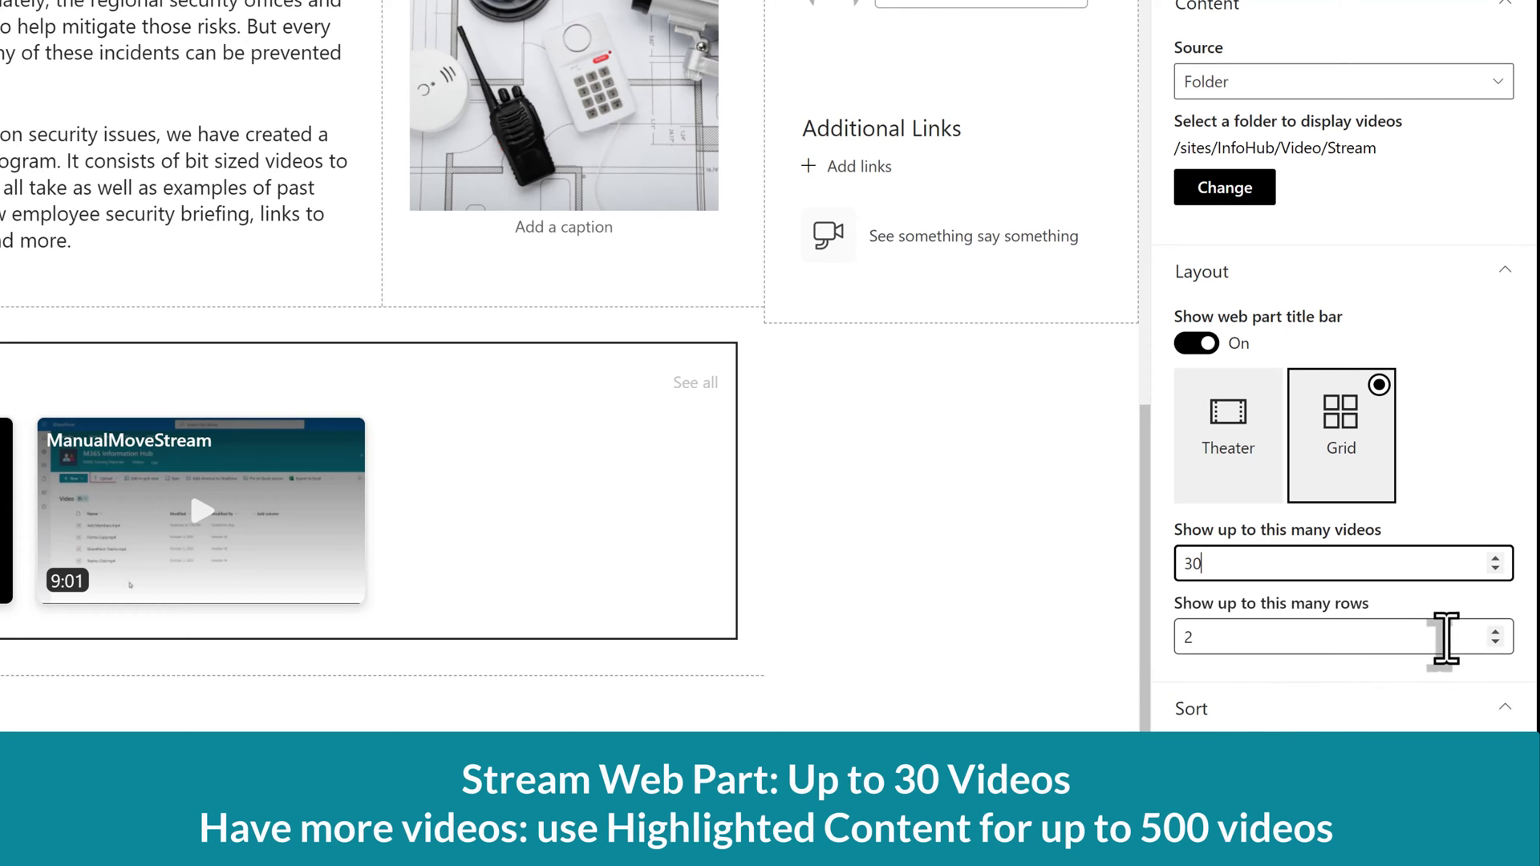
key(Tab)
text(6)
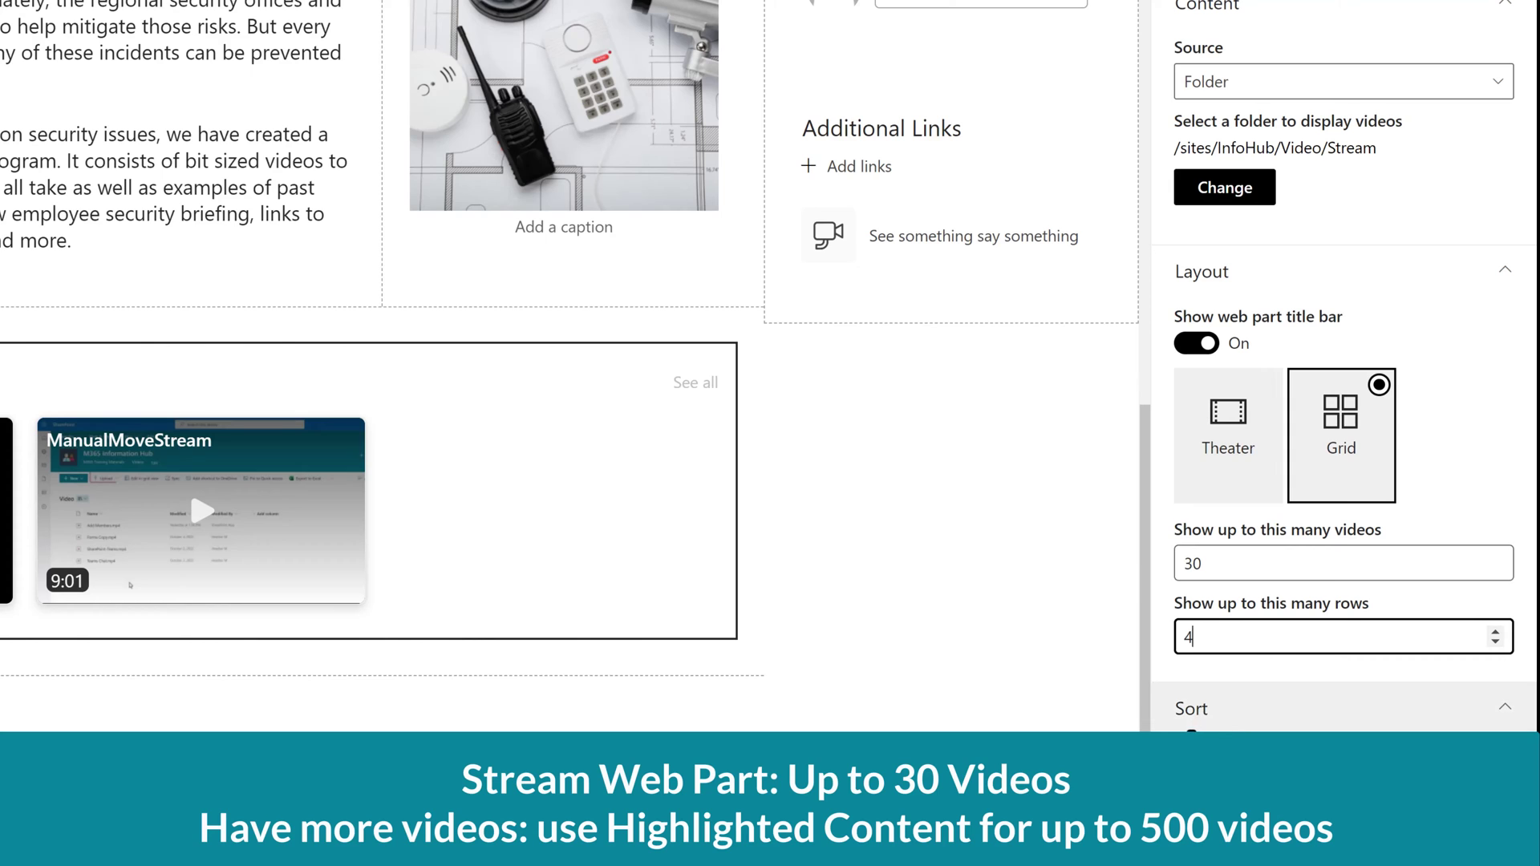
scroll(931, 682, up, 2)
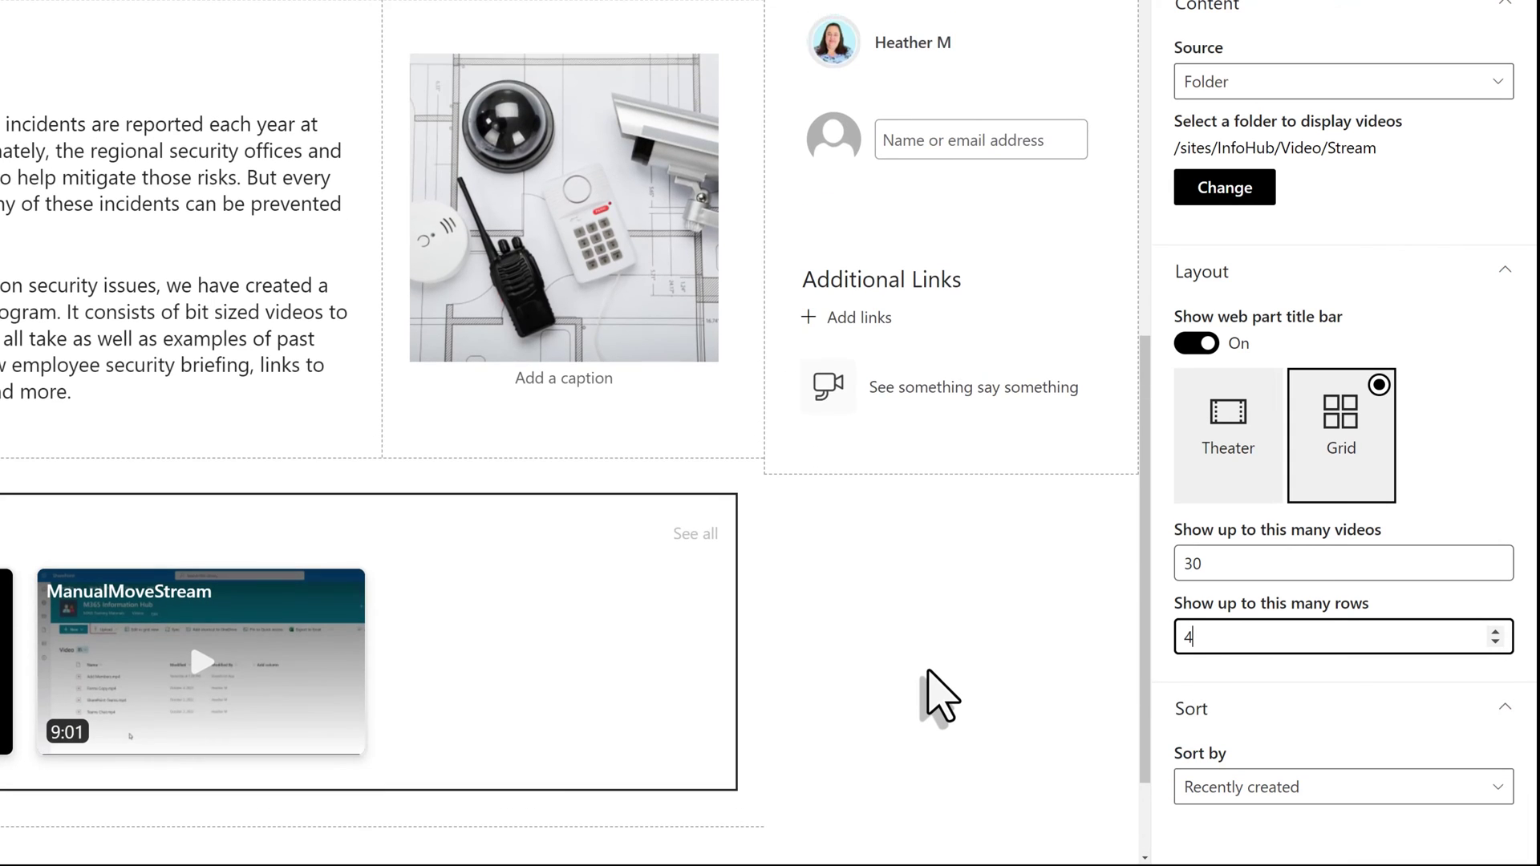
scroll(939, 694, up, 3)
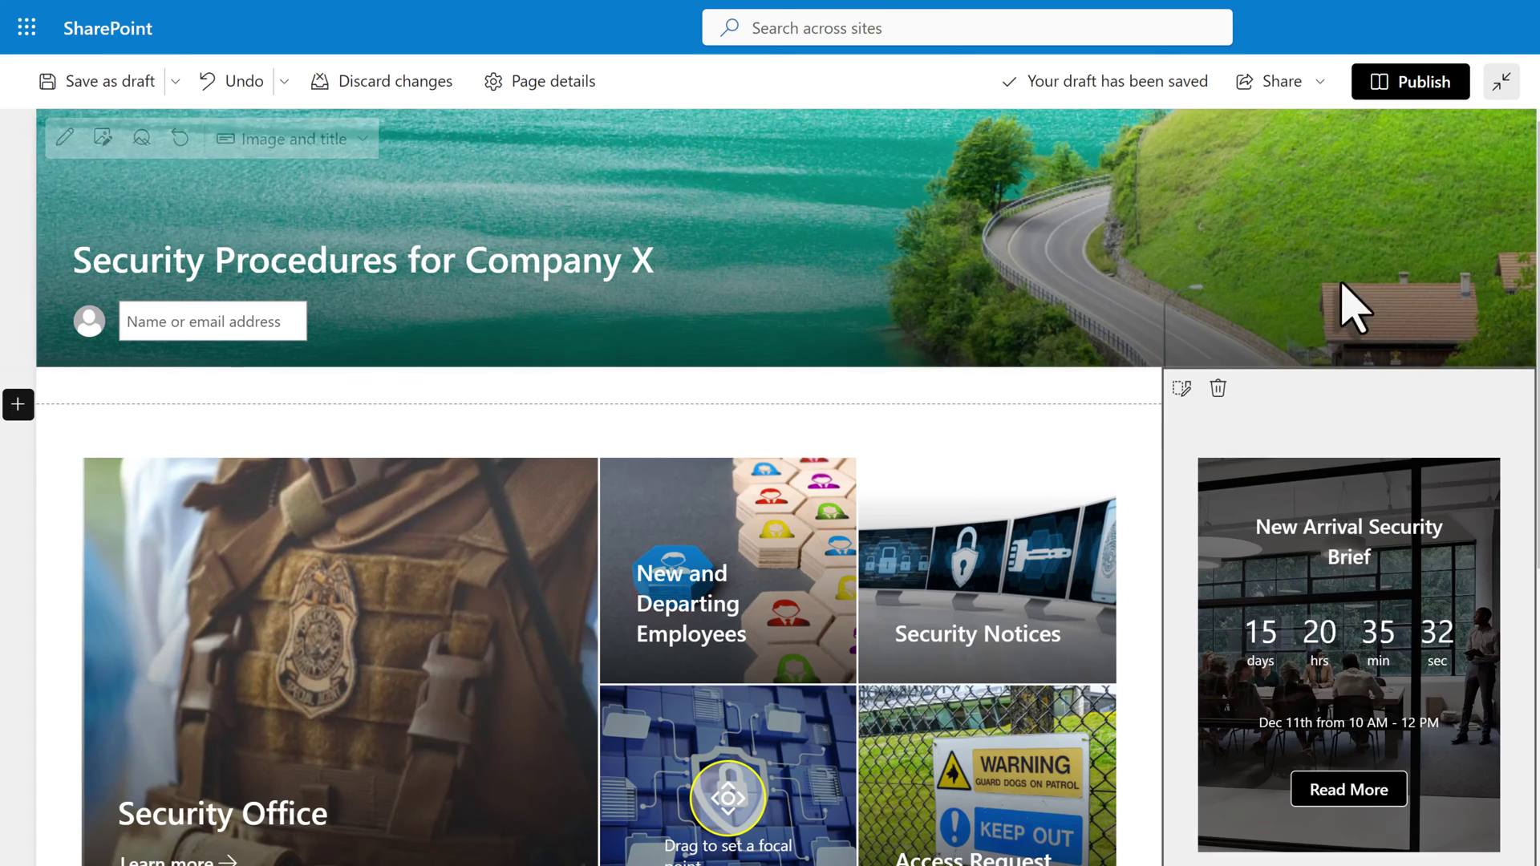
Step: Publish the 'Security Procedures for Company X' page
click(1397, 91)
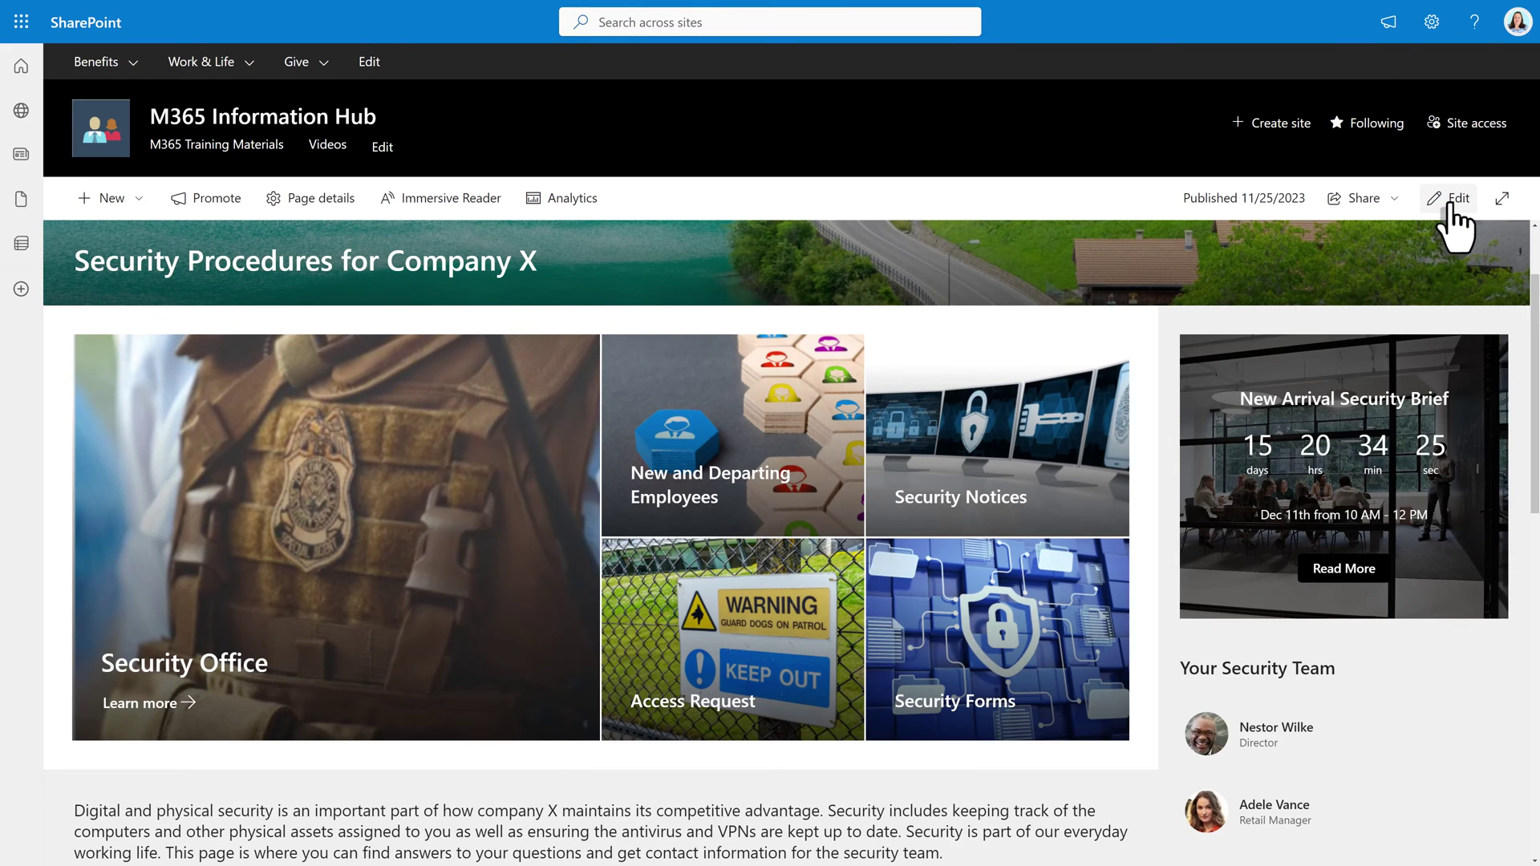
Step: Edit the page and set the countdown timer to January 8, 2024, with text reading 'Jan 8th'
click(1450, 201)
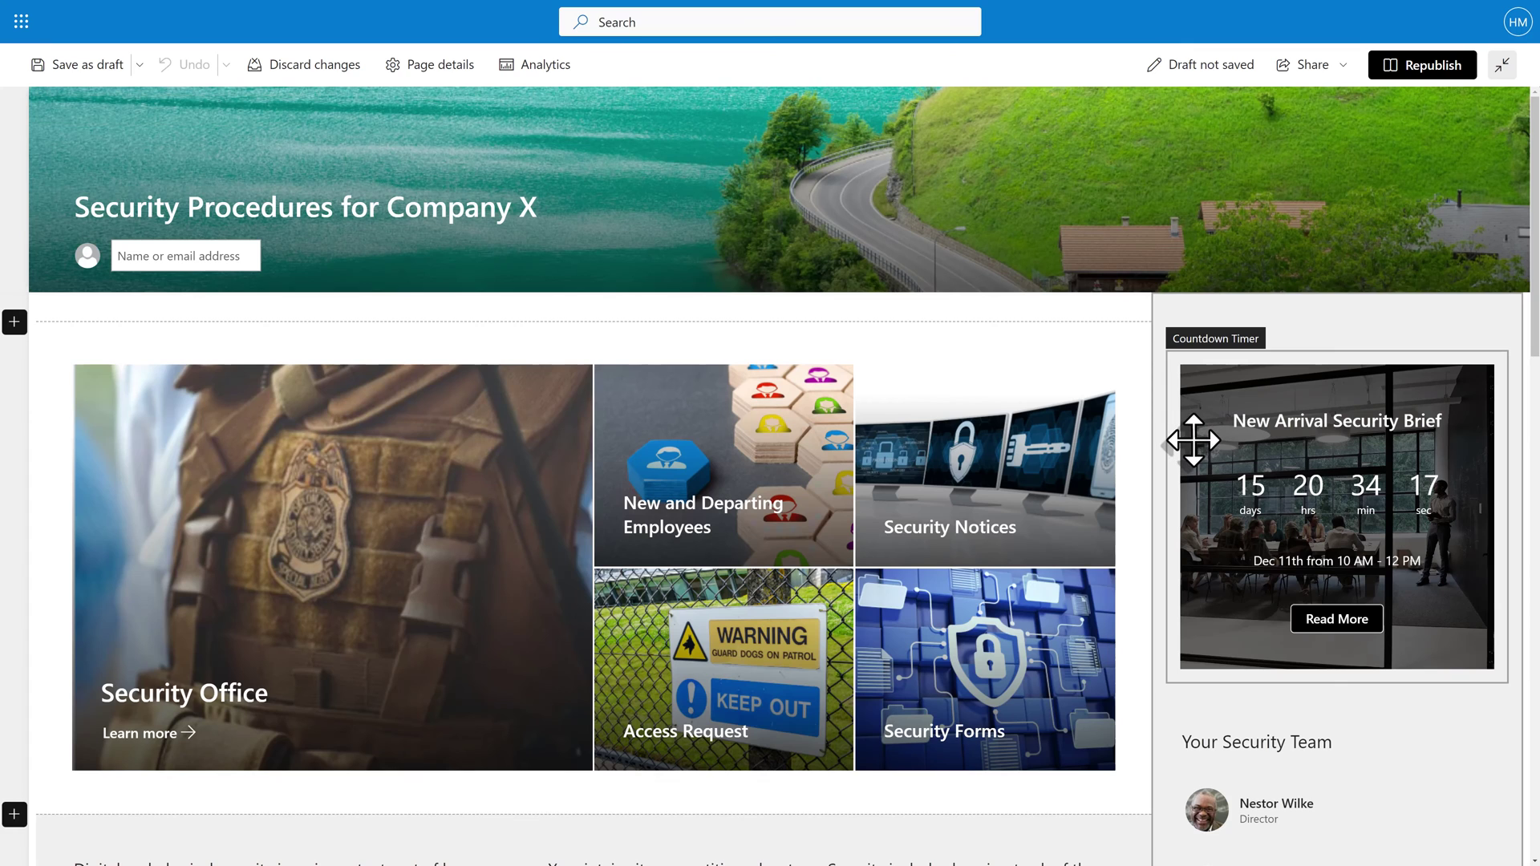
click(1212, 405)
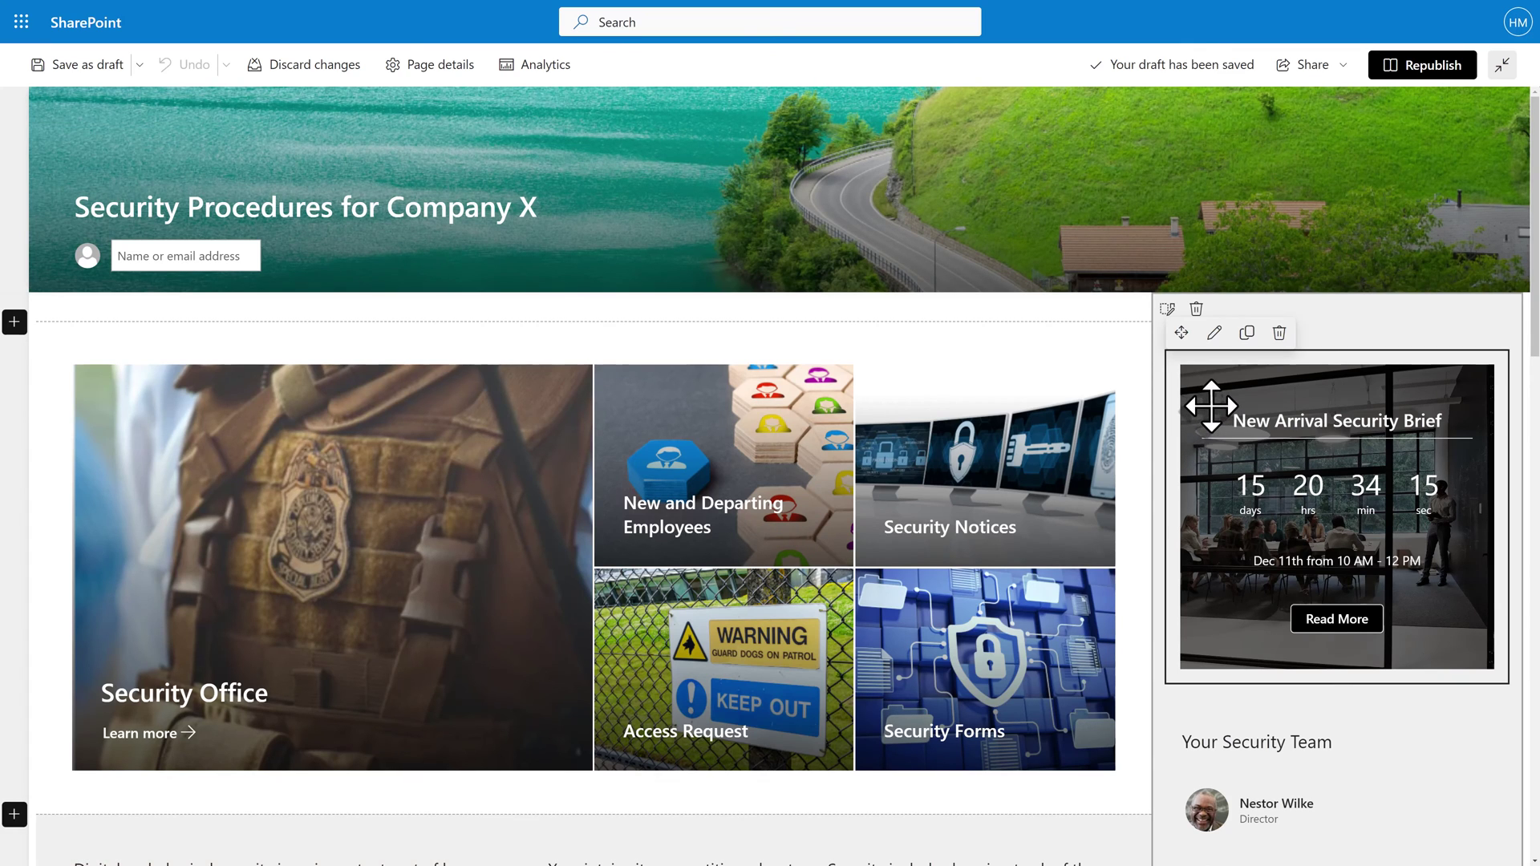
click(1214, 332)
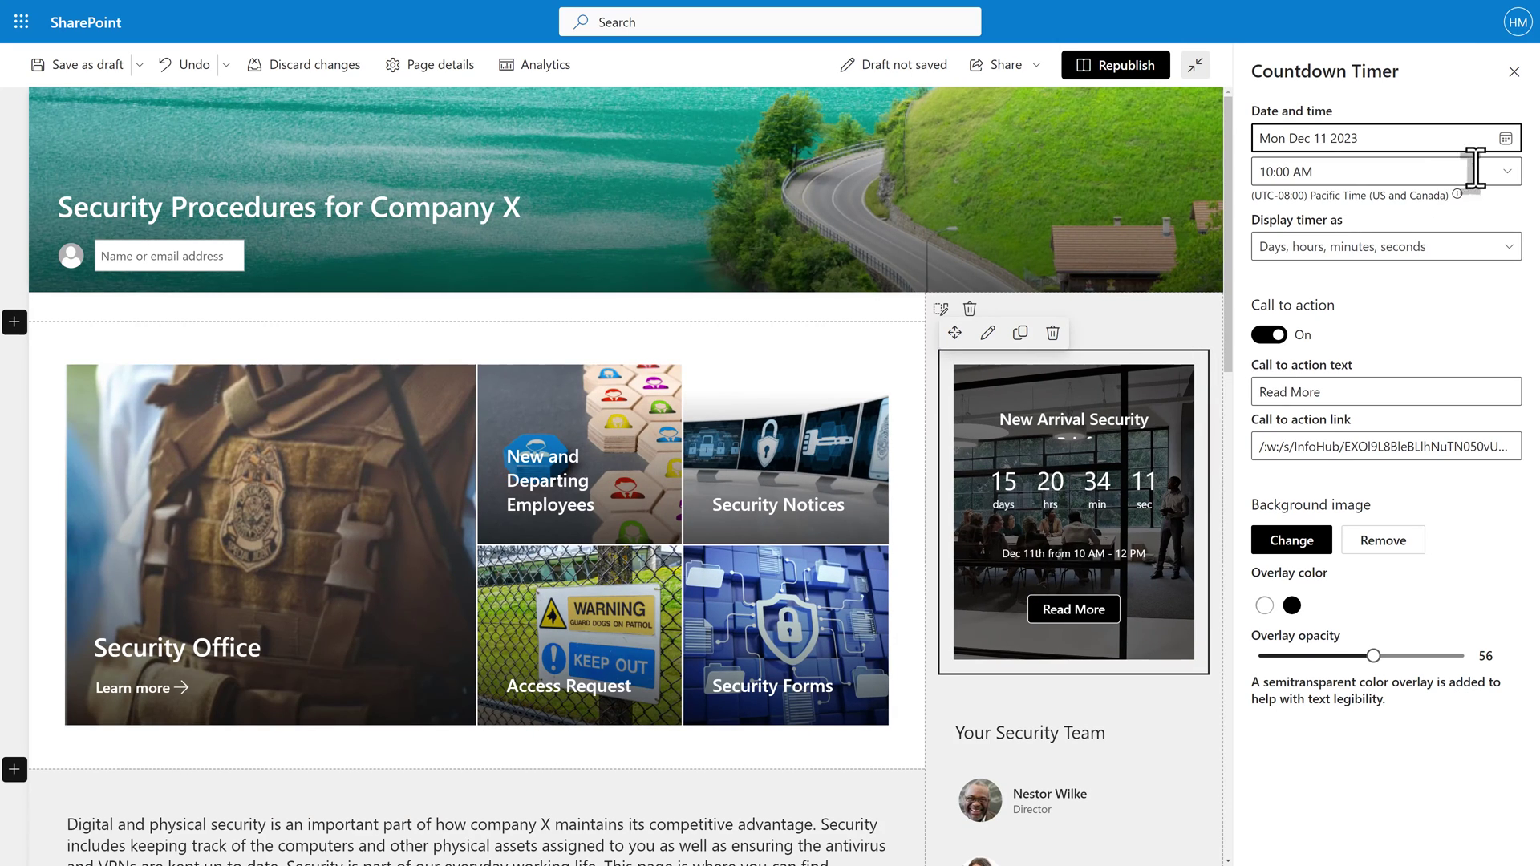
click(1506, 138)
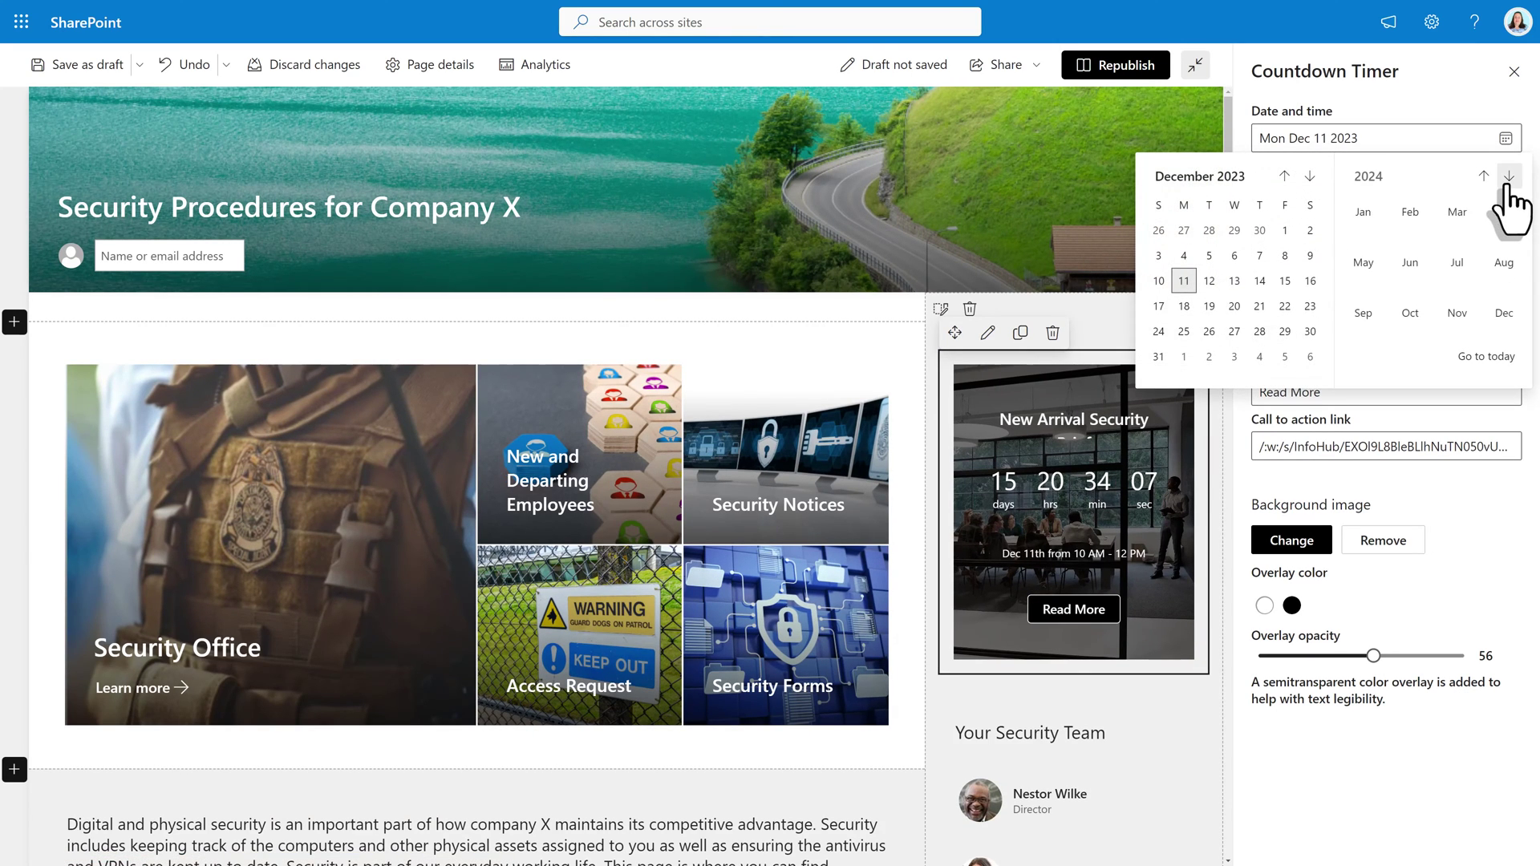
click(1363, 211)
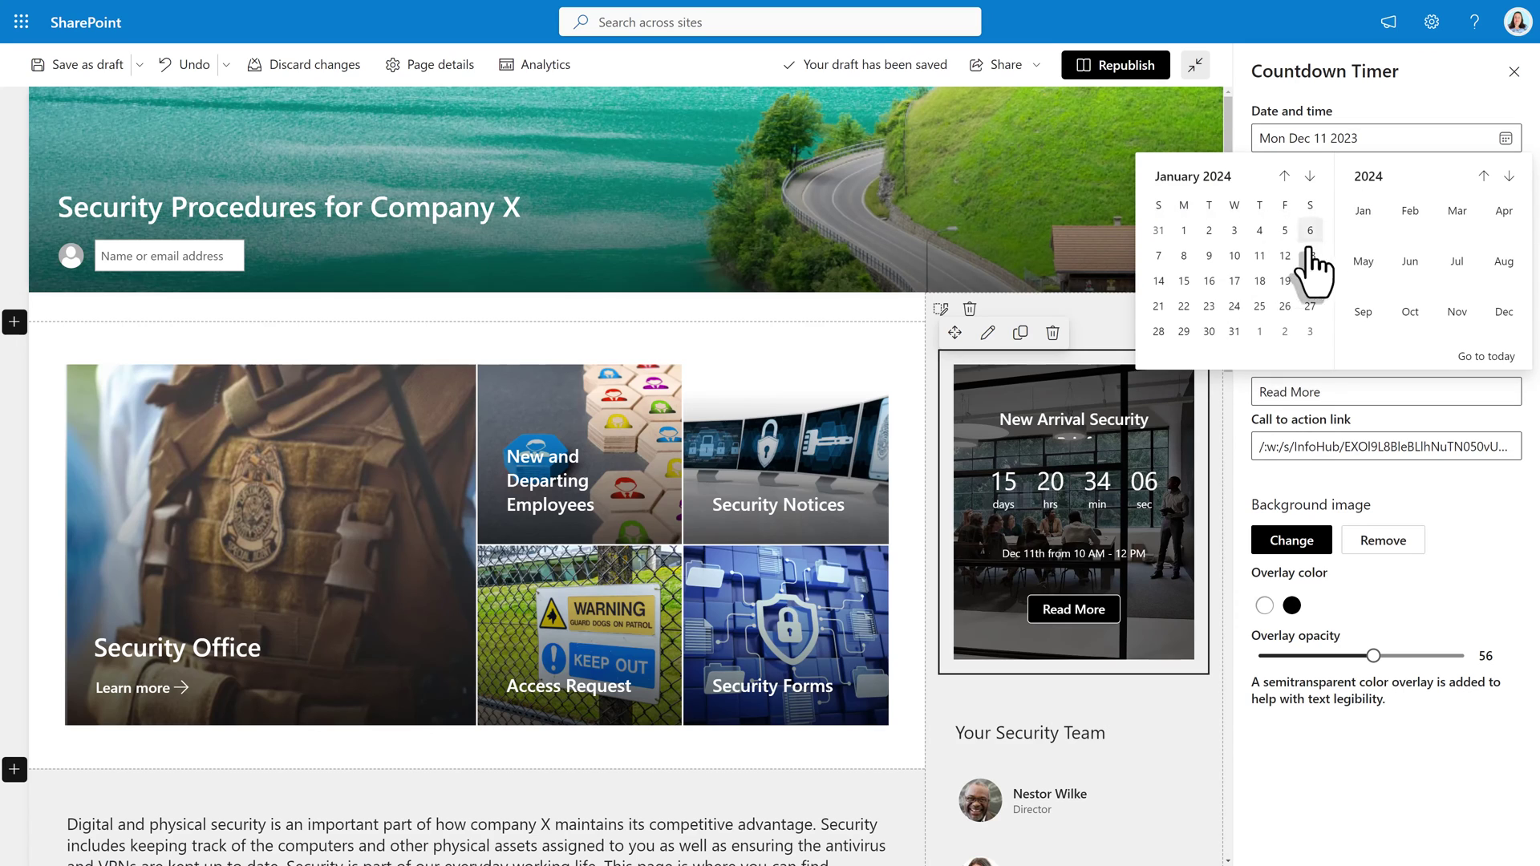
click(1184, 256)
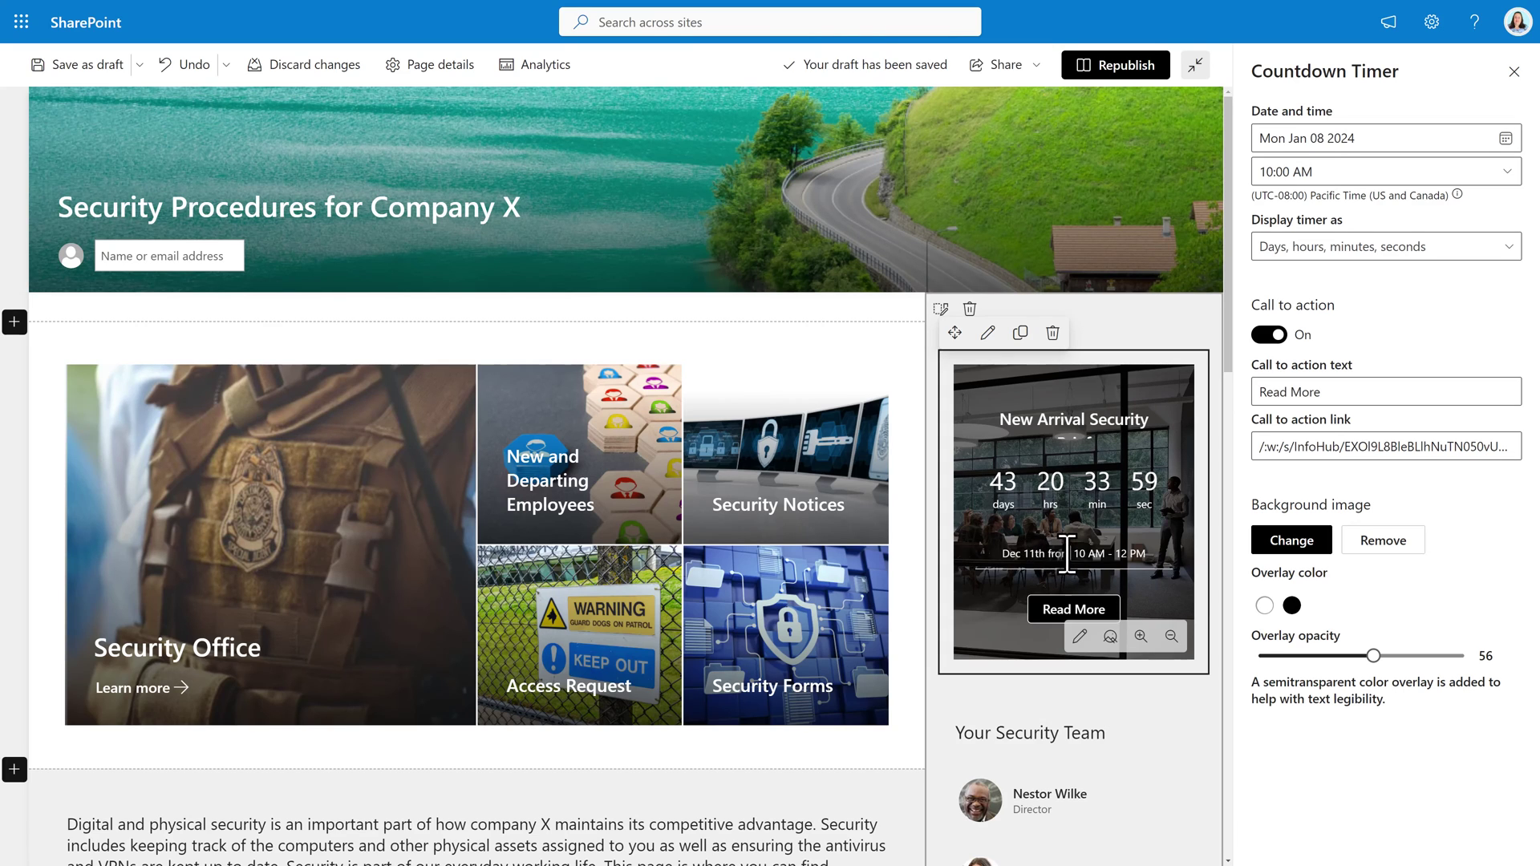
text(Jan)
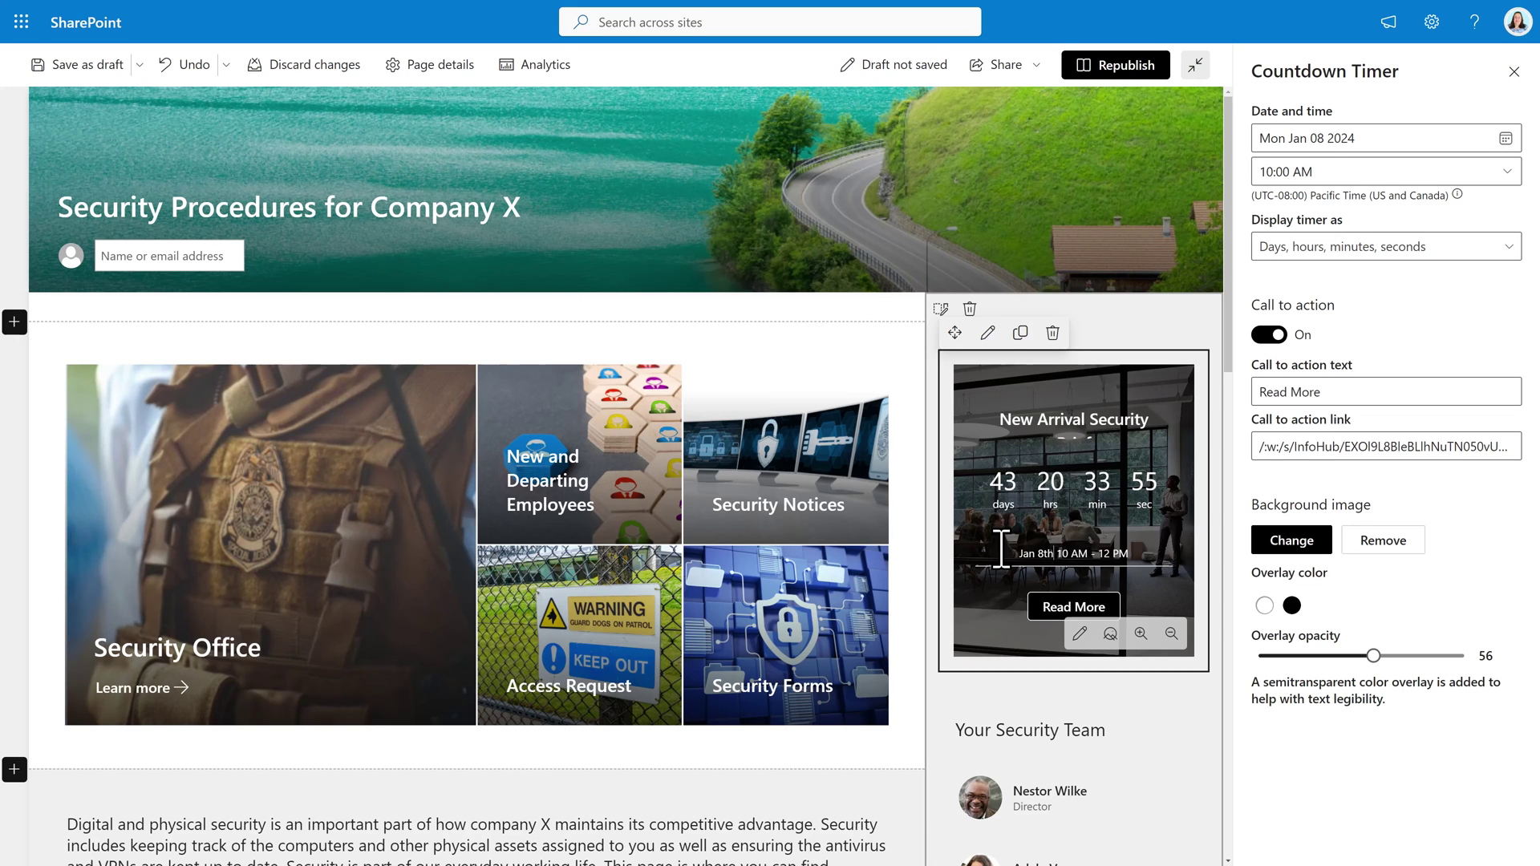
Step: Deselect the countdown timer and republish the page
click(1075, 746)
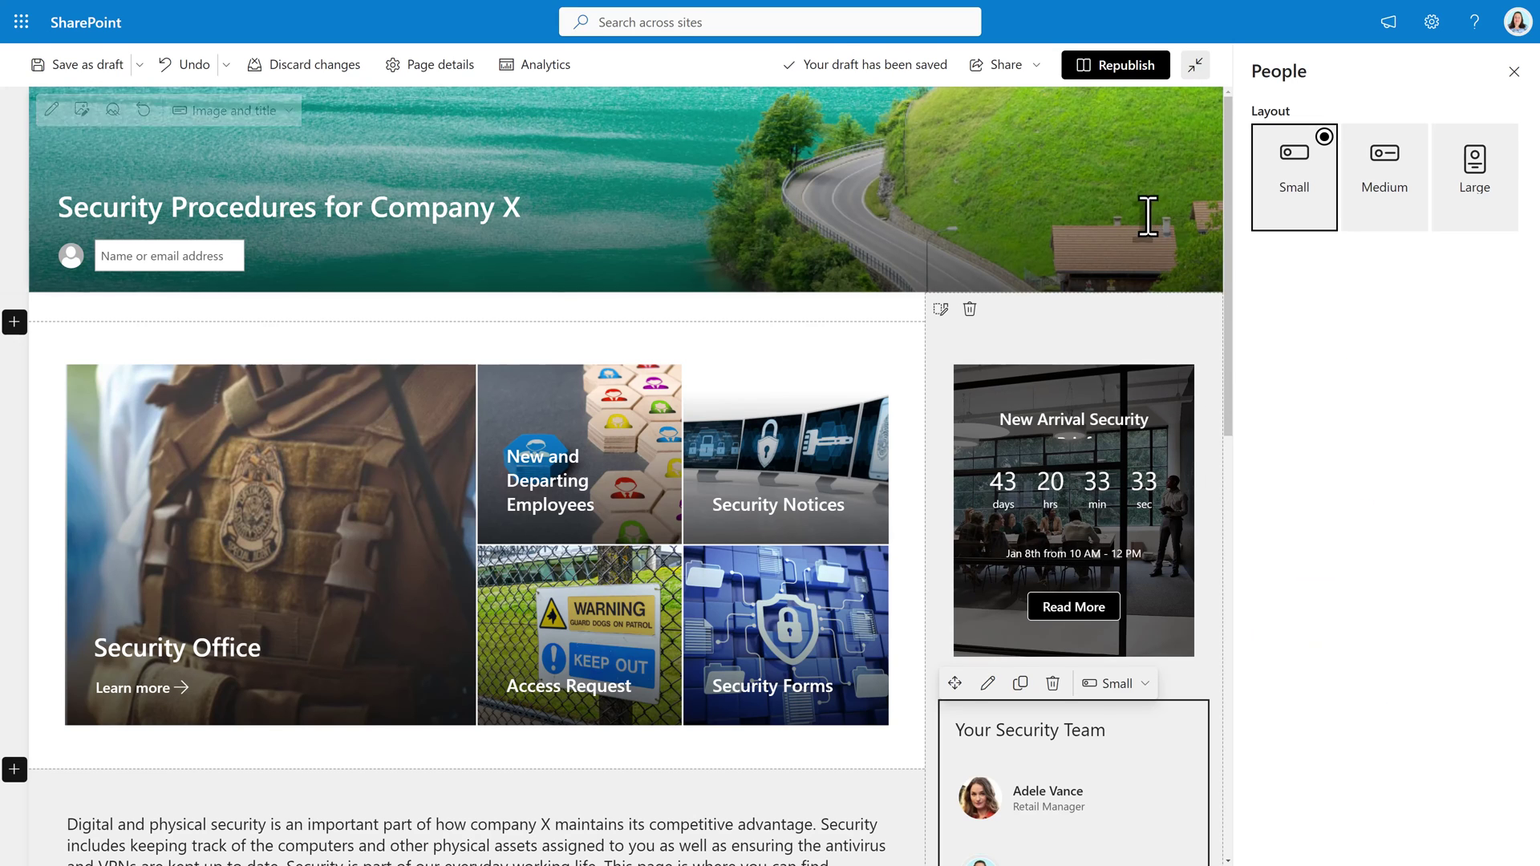
click(1110, 71)
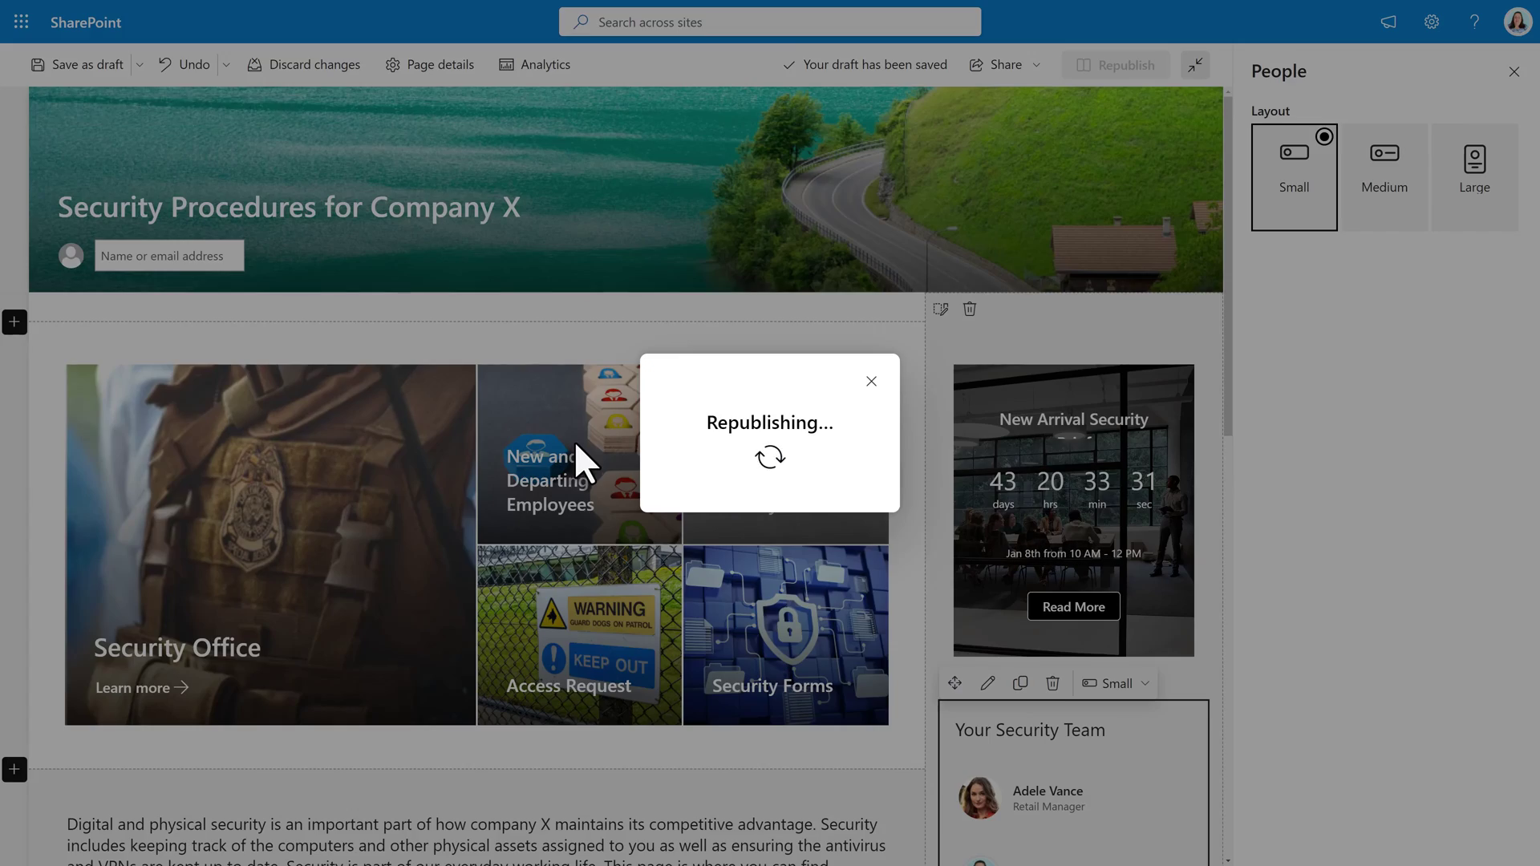